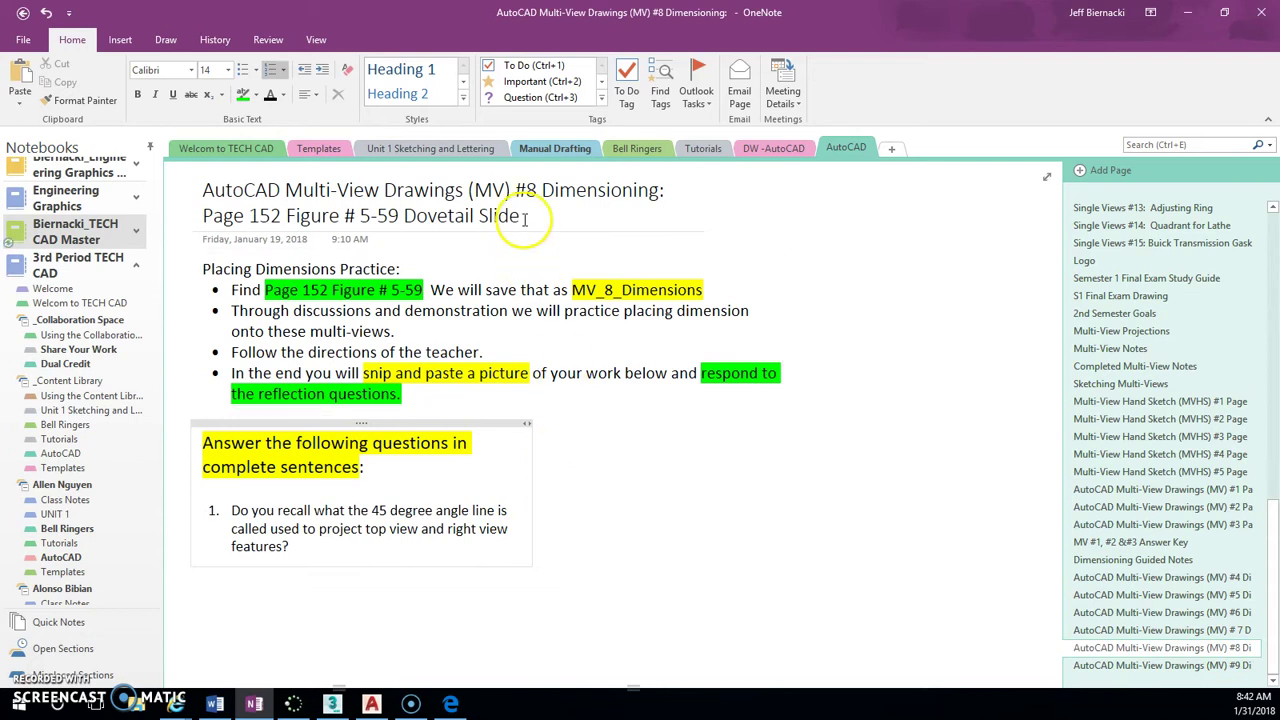
Check Fig. 5-59 in the textbook, then return to AutoCAD.
left_click(451, 704)
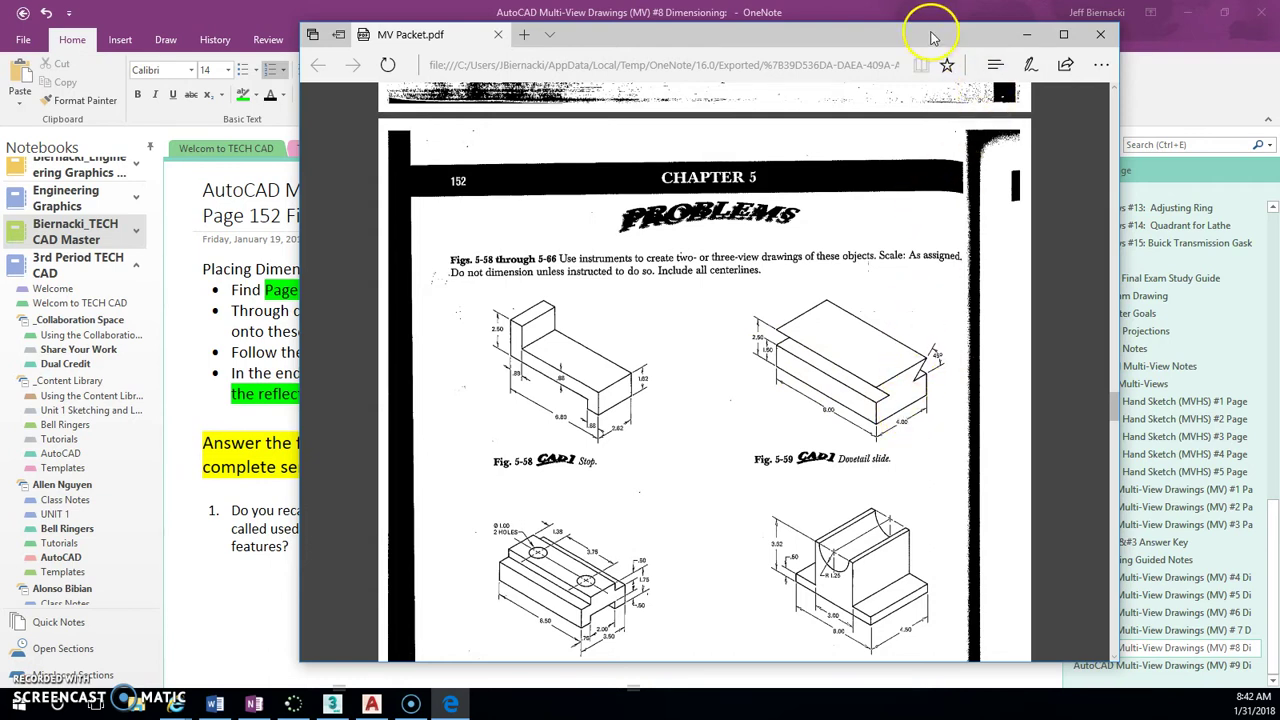
left_click(1027, 36)
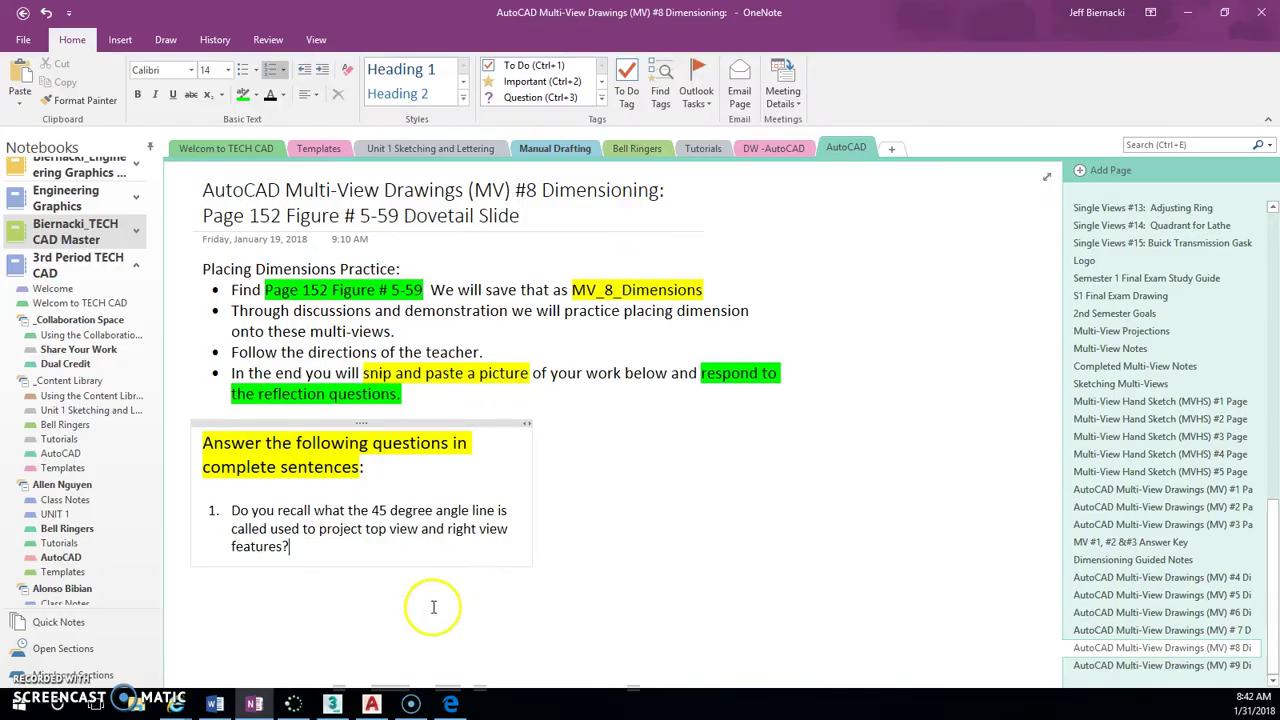
left_click(368, 705)
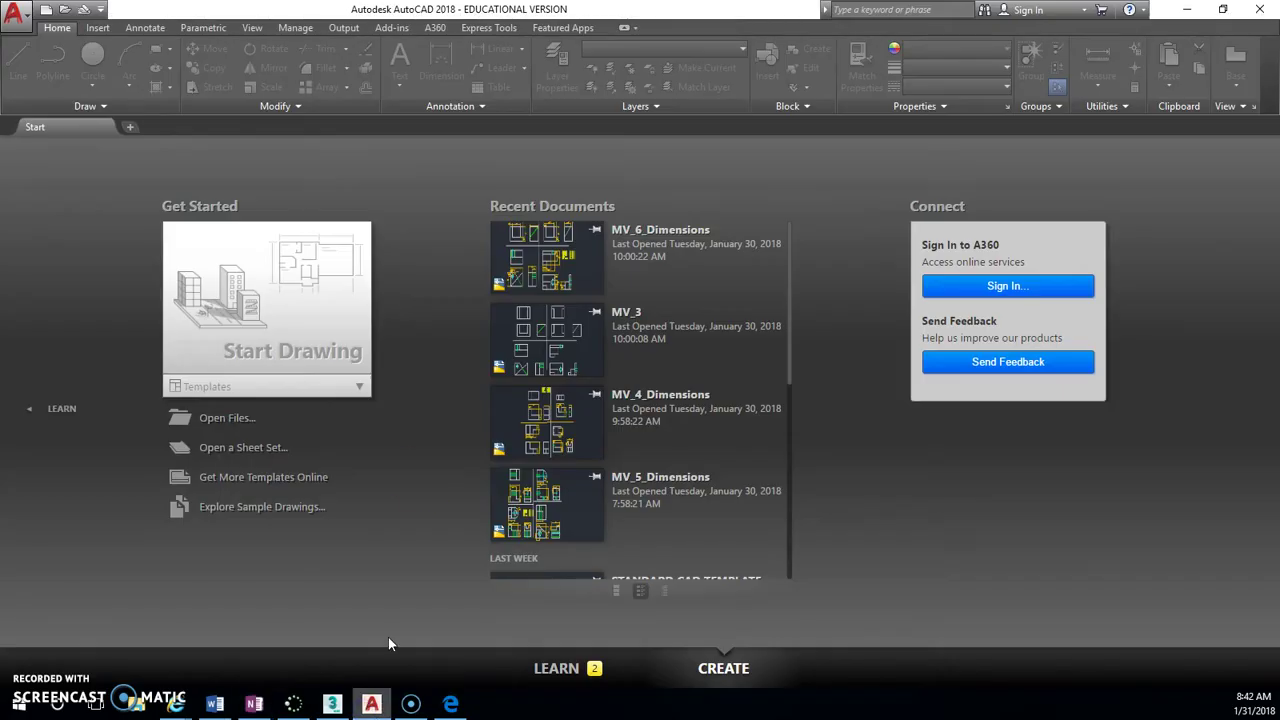
Open STANDARD CAD TEMPLATE.dwg from Recent Documents and select its grading rubric text.
left_click(20, 27)
left_click(197, 200)
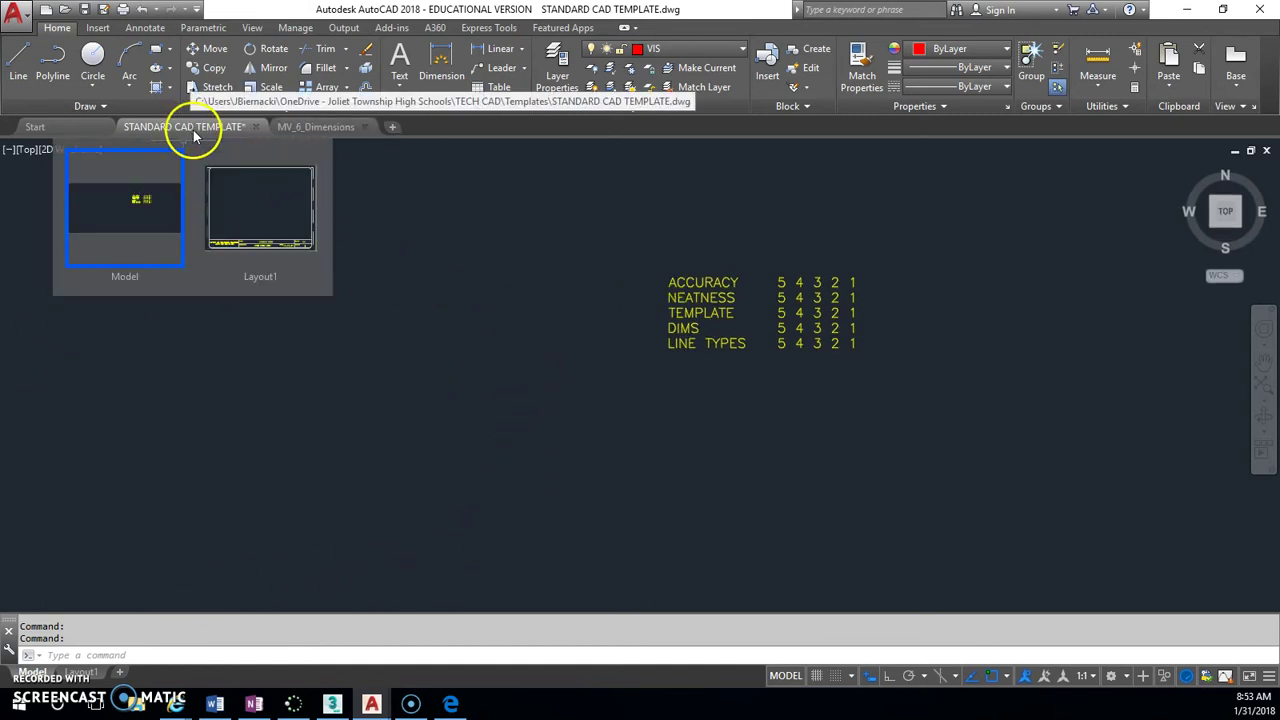
left_click(700, 298)
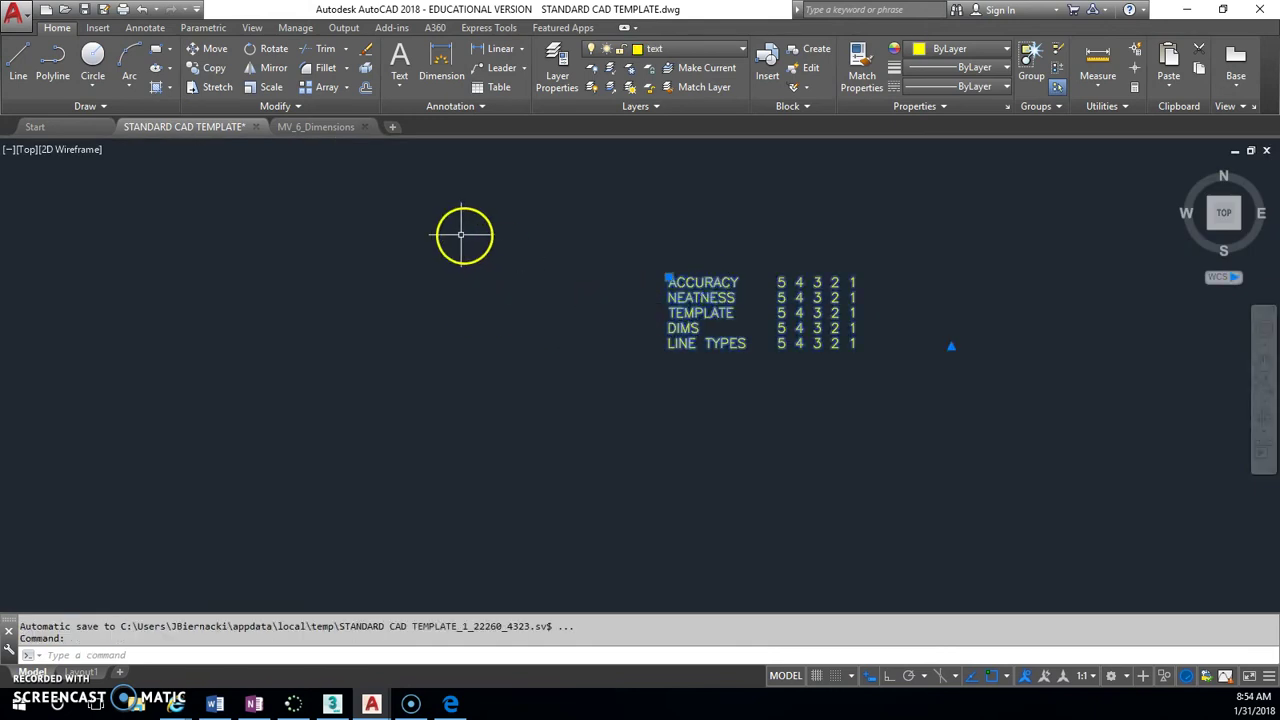
key("Escape")
left_click(323, 127)
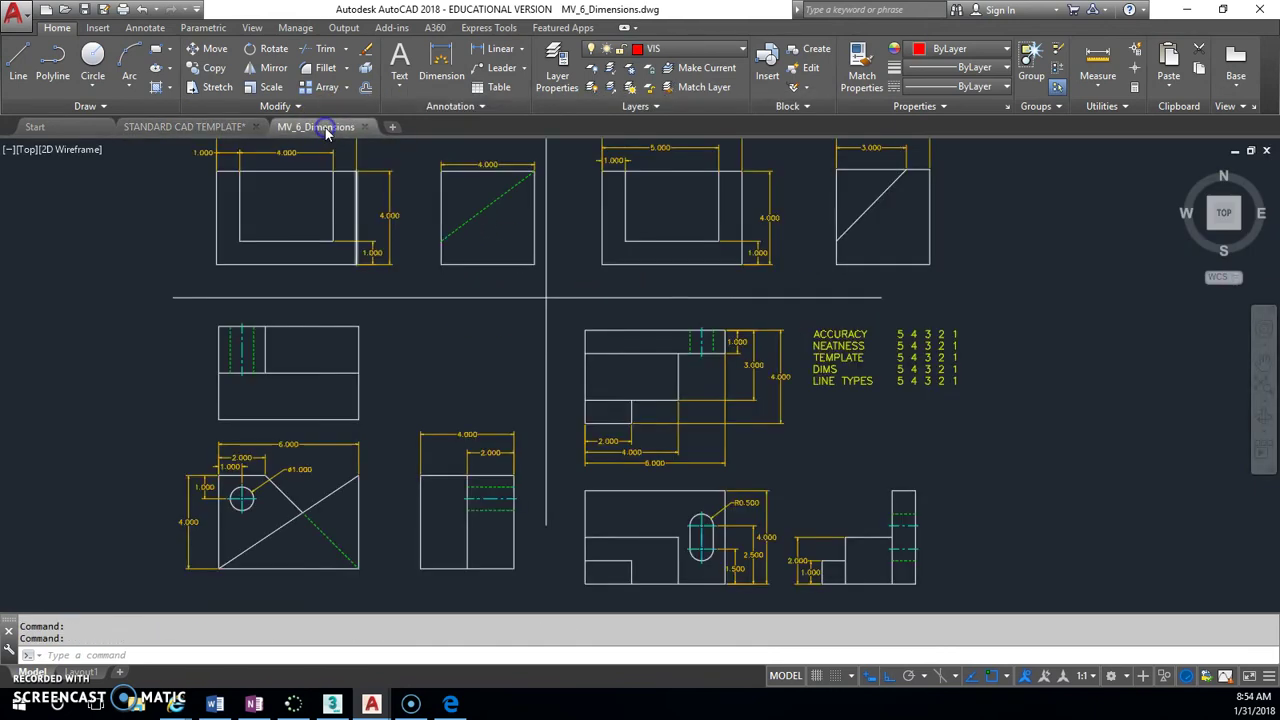
left_click(852, 345)
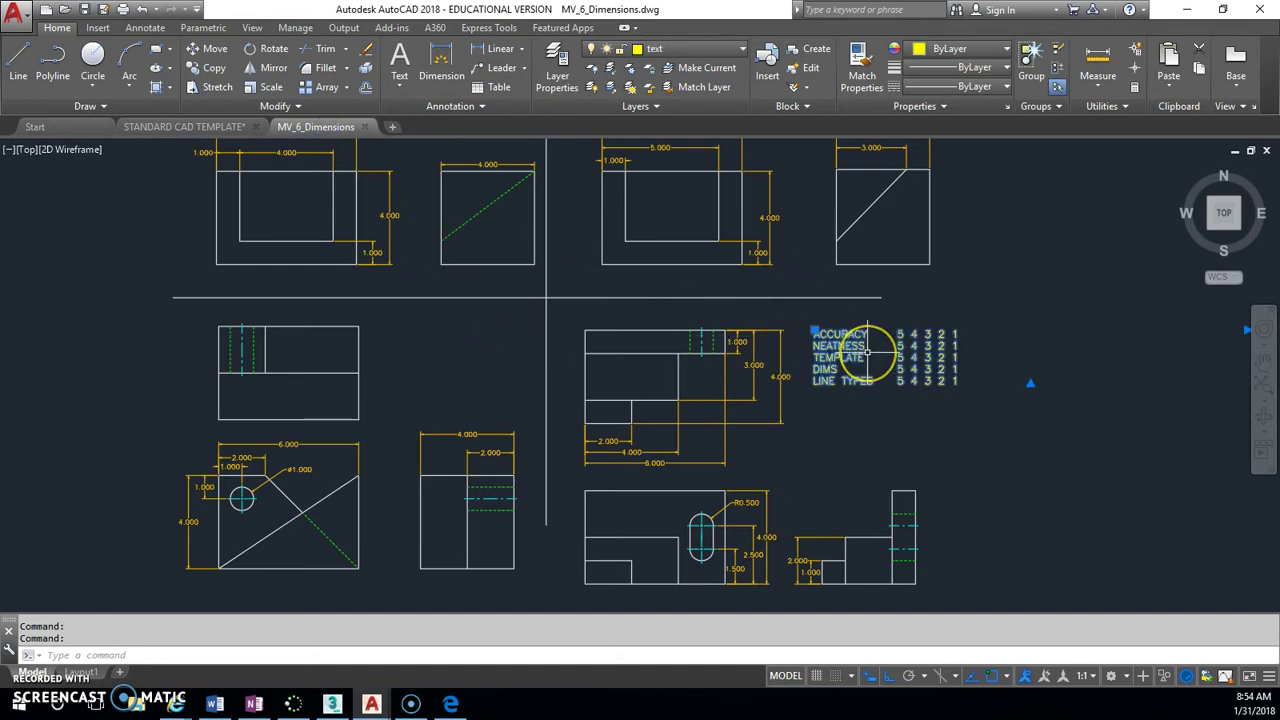
left_click(1030, 381)
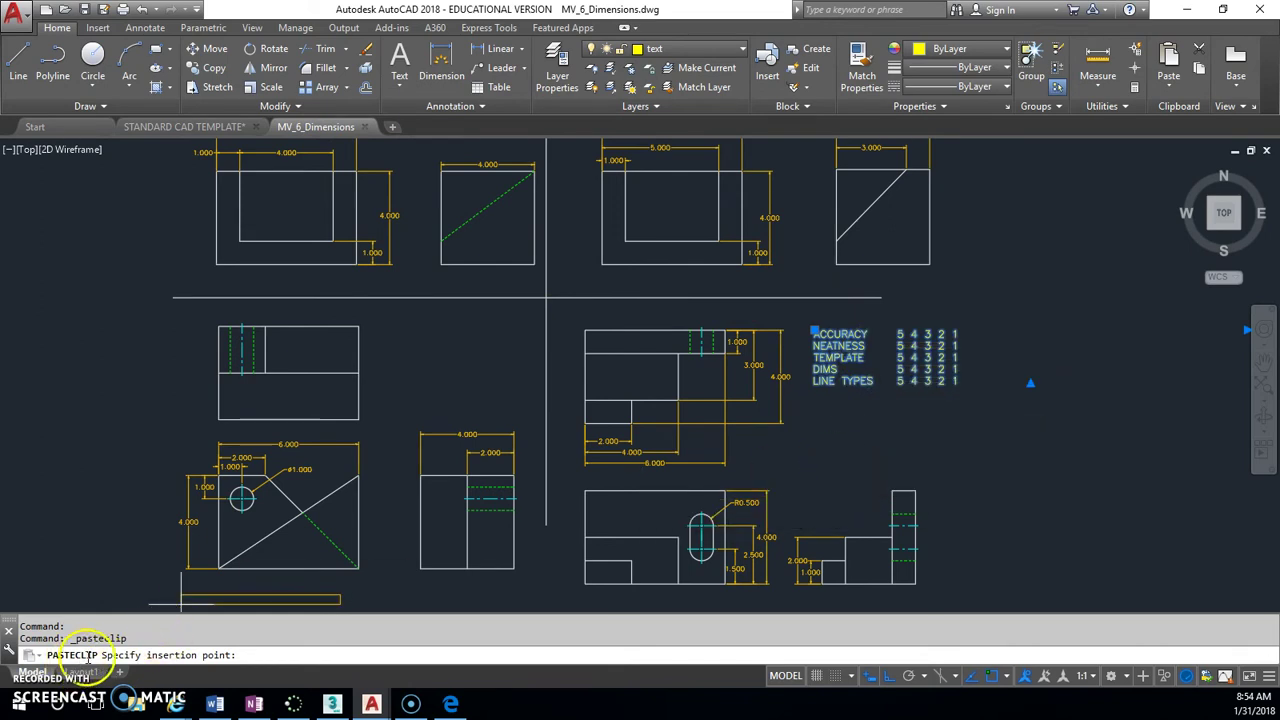
key("Escape")
key("Escape")
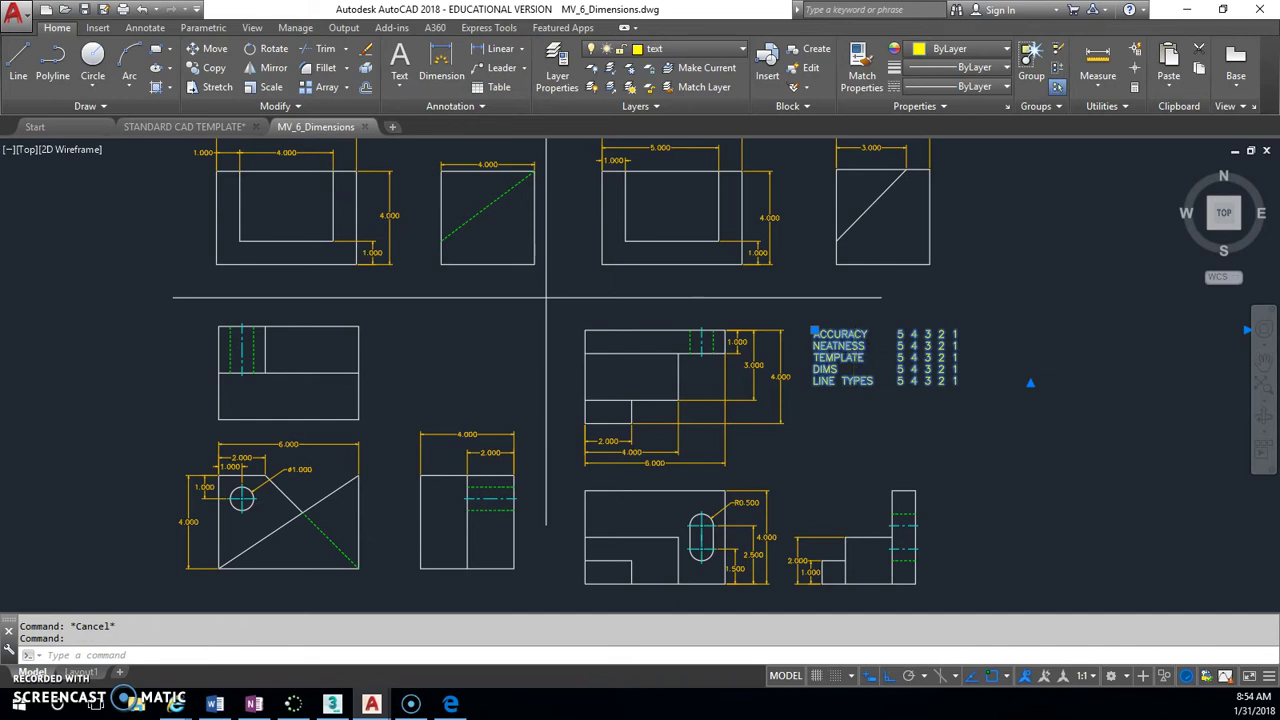
left_click(118, 658)
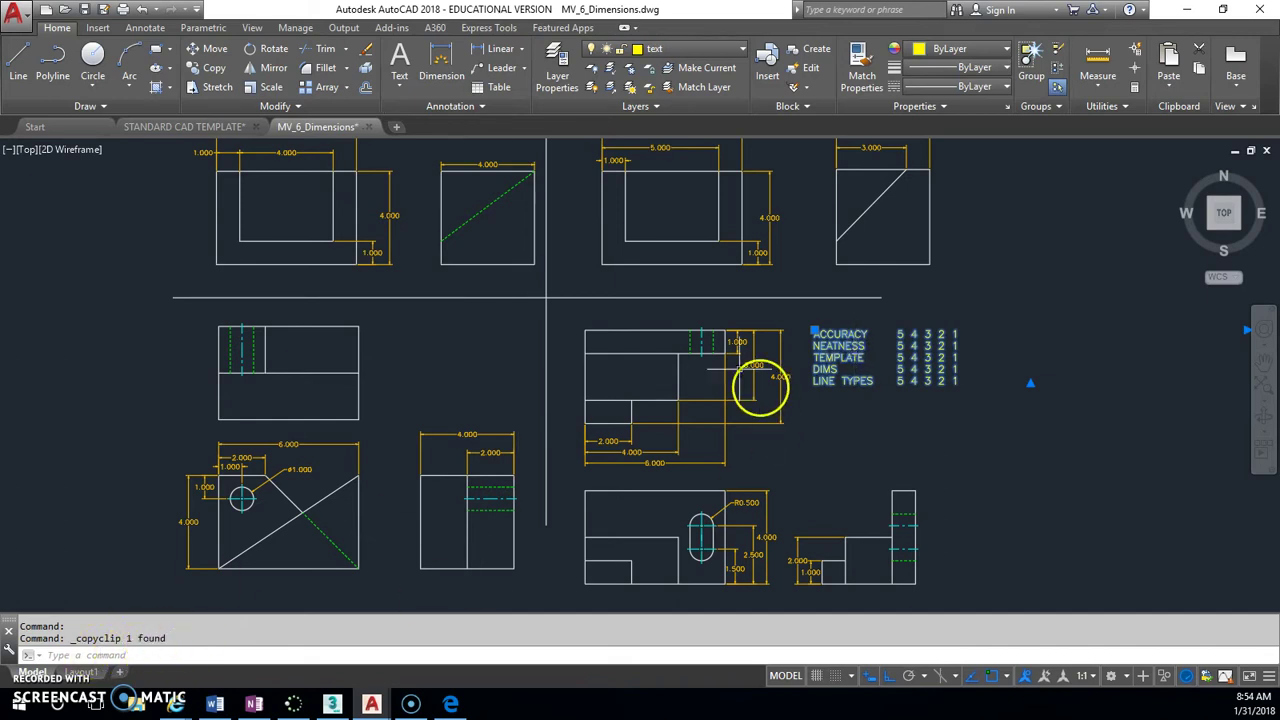
left_click(191, 127)
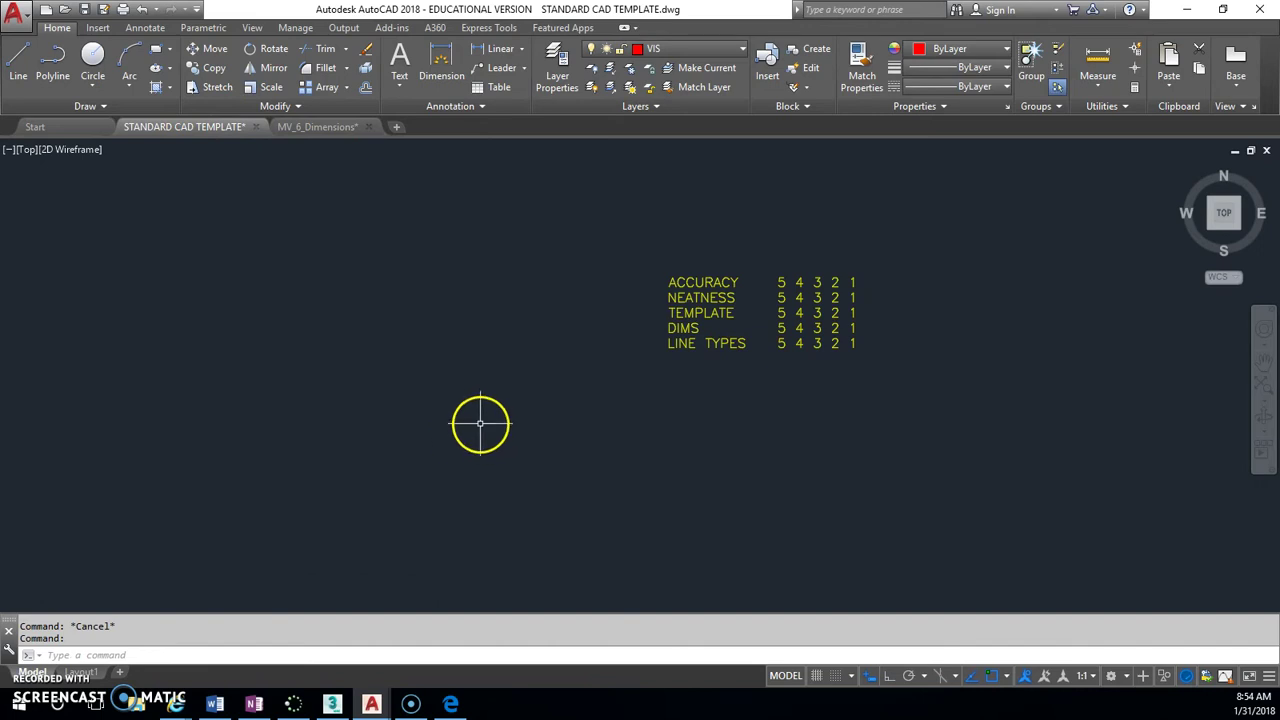
key("ctrl+v")
left_click(540, 455)
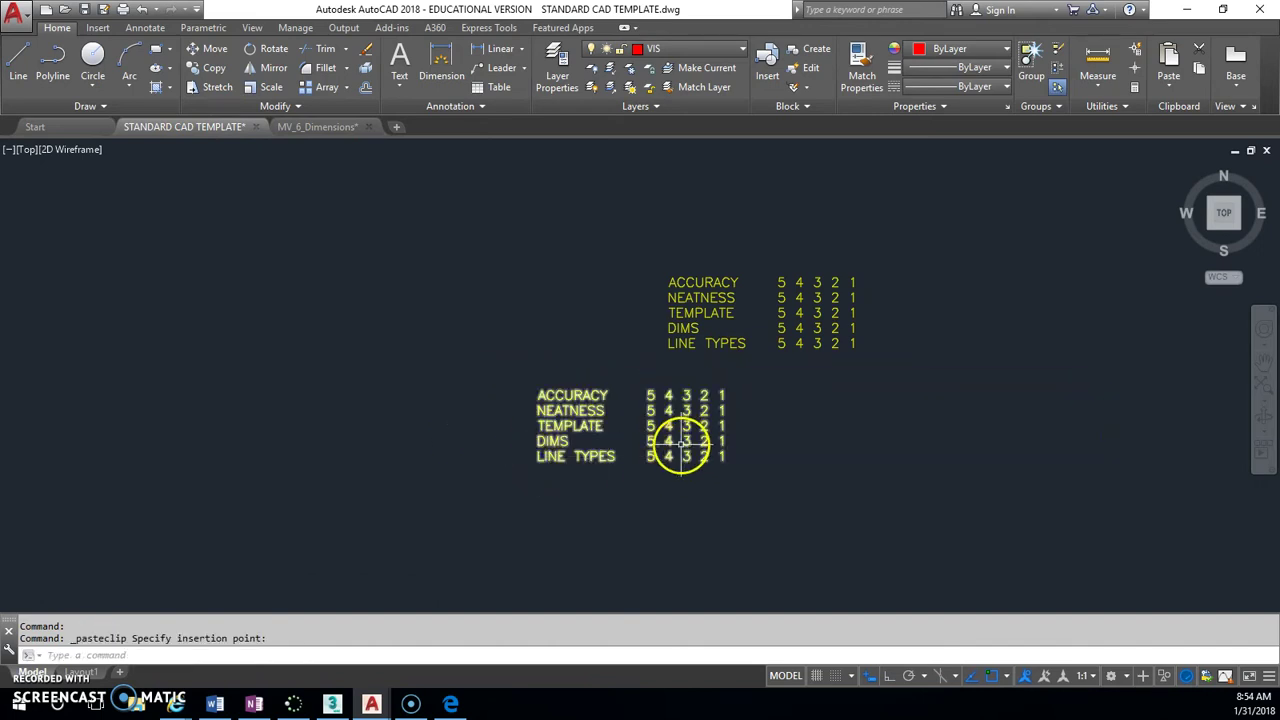
left_click(664, 422)
key("Delete")
left_click(686, 309)
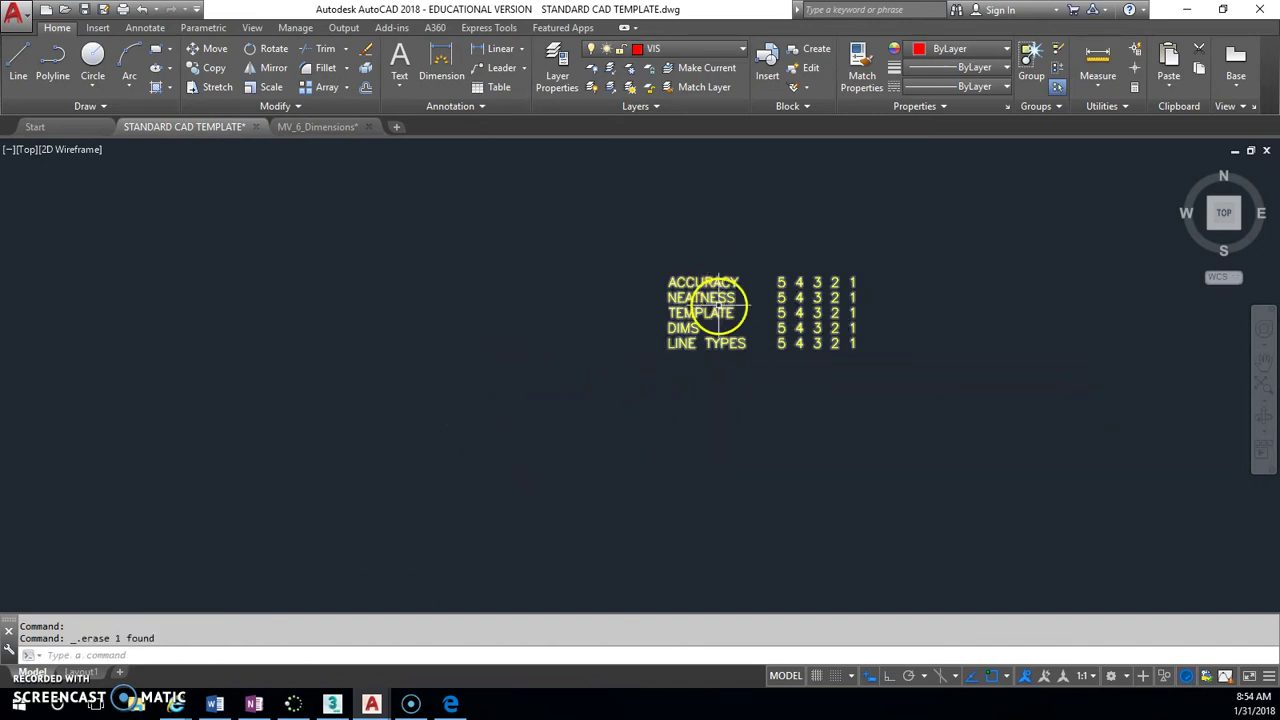
left_click(477, 338)
middle_click_drag(409, 380, 571, 349)
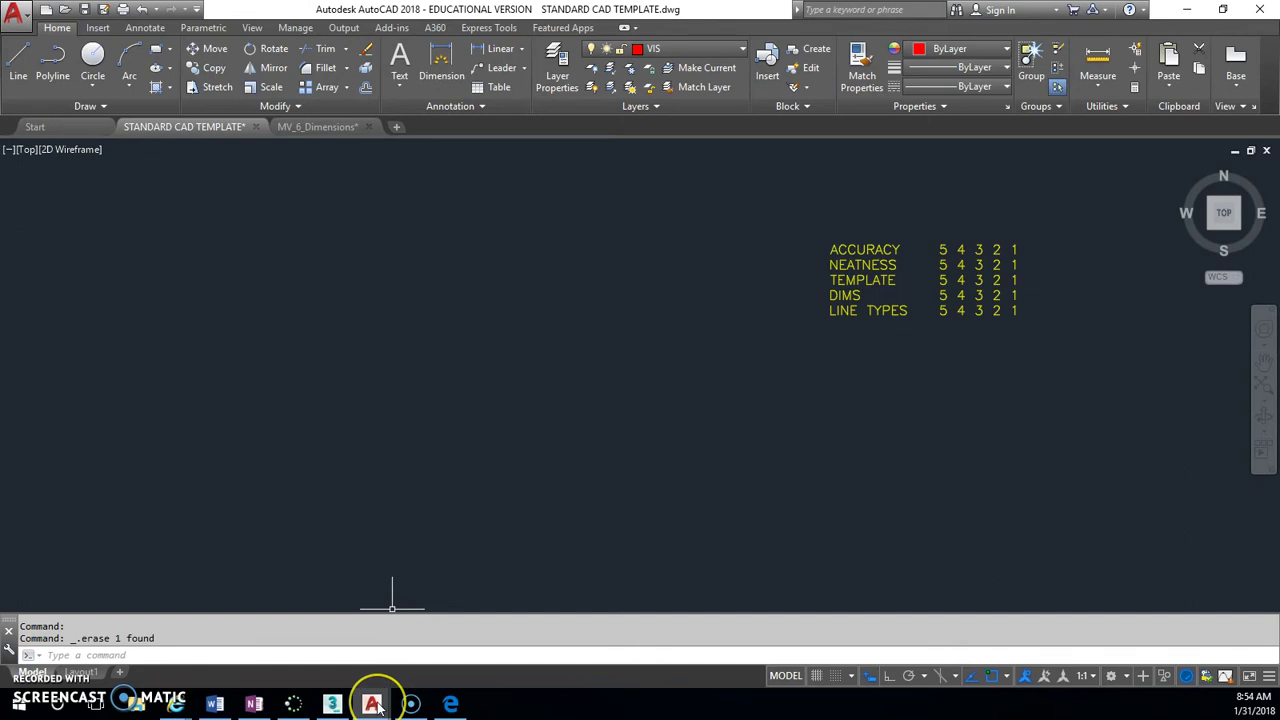
Review Fig. 5-59 in the textbook page, then return to the drawing.
mouse_move(373, 705)
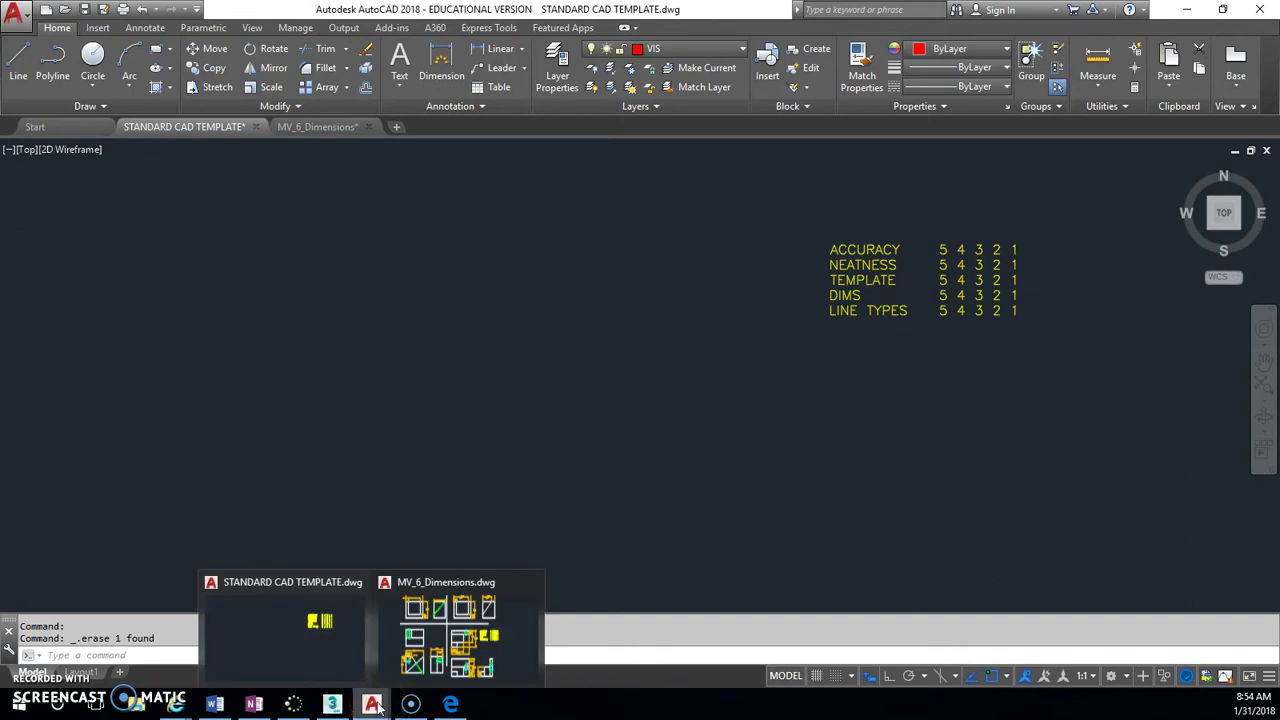
left_click(451, 704)
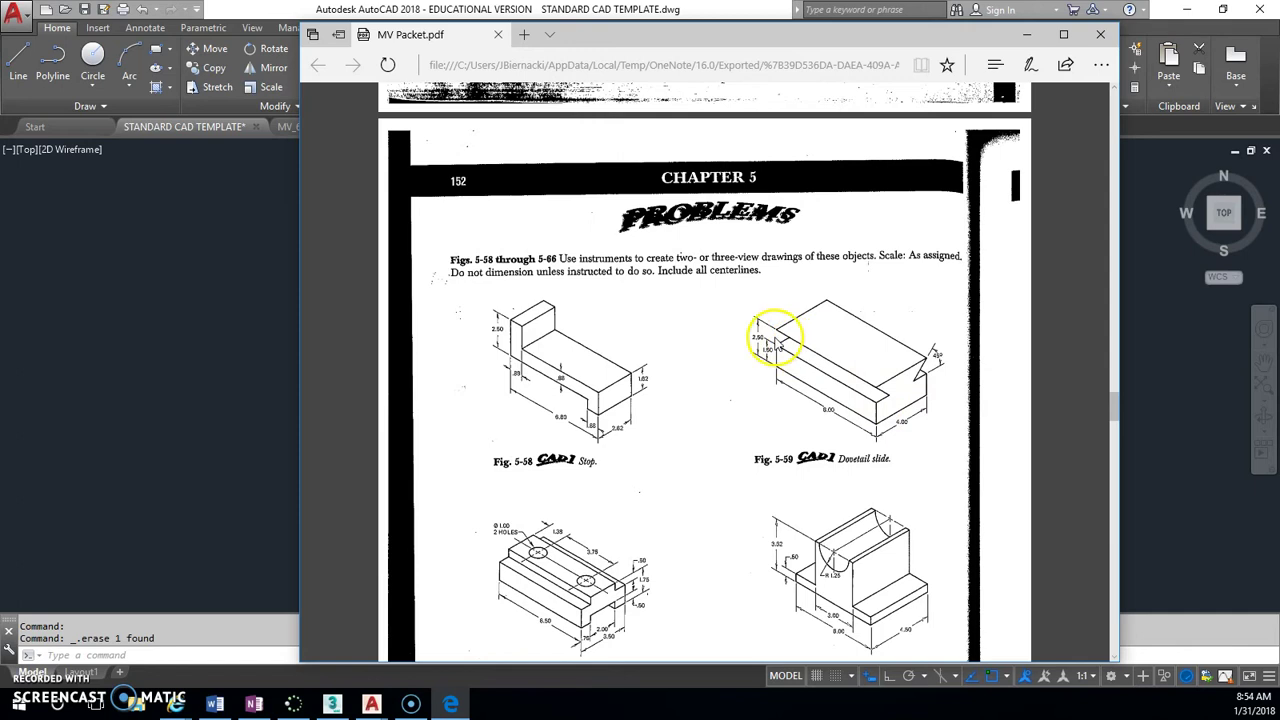
left_click(1027, 34)
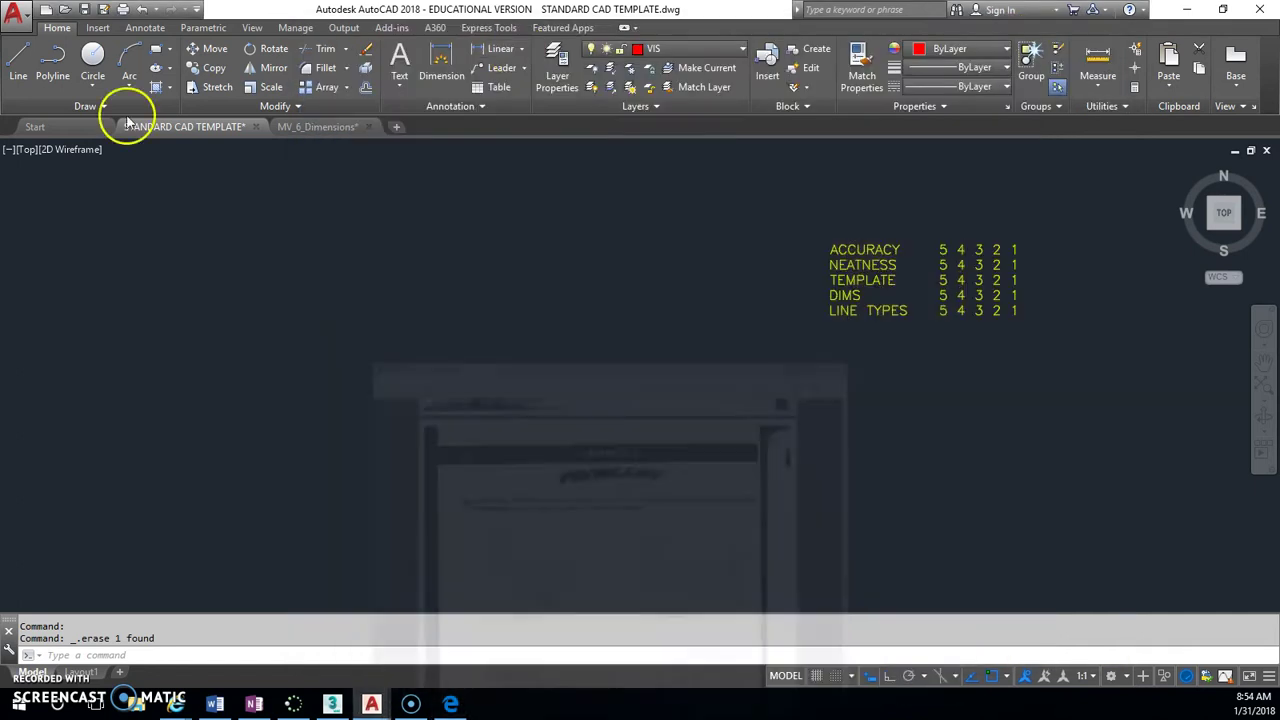
With Ortho on, draw a 6 × 2.5 rectangle using Line.
left_click(32, 76)
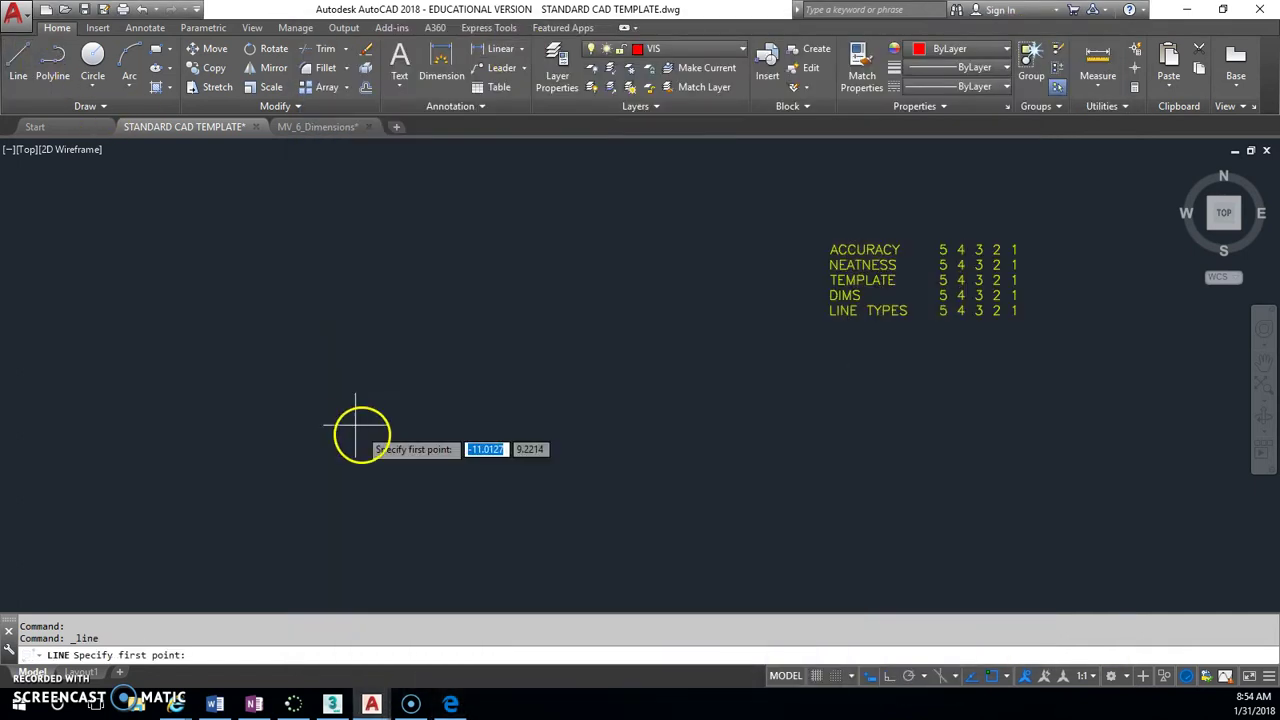
left_click(336, 503)
left_click(888, 676)
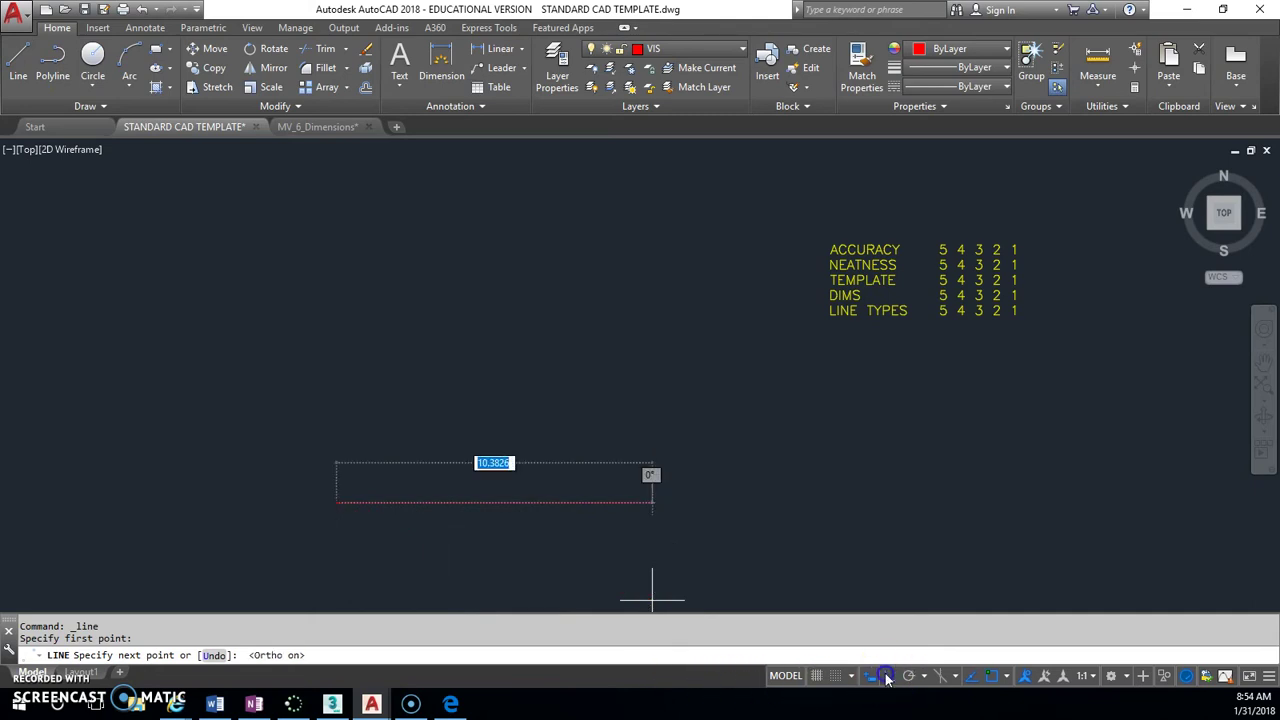
type("6")
key("Return")
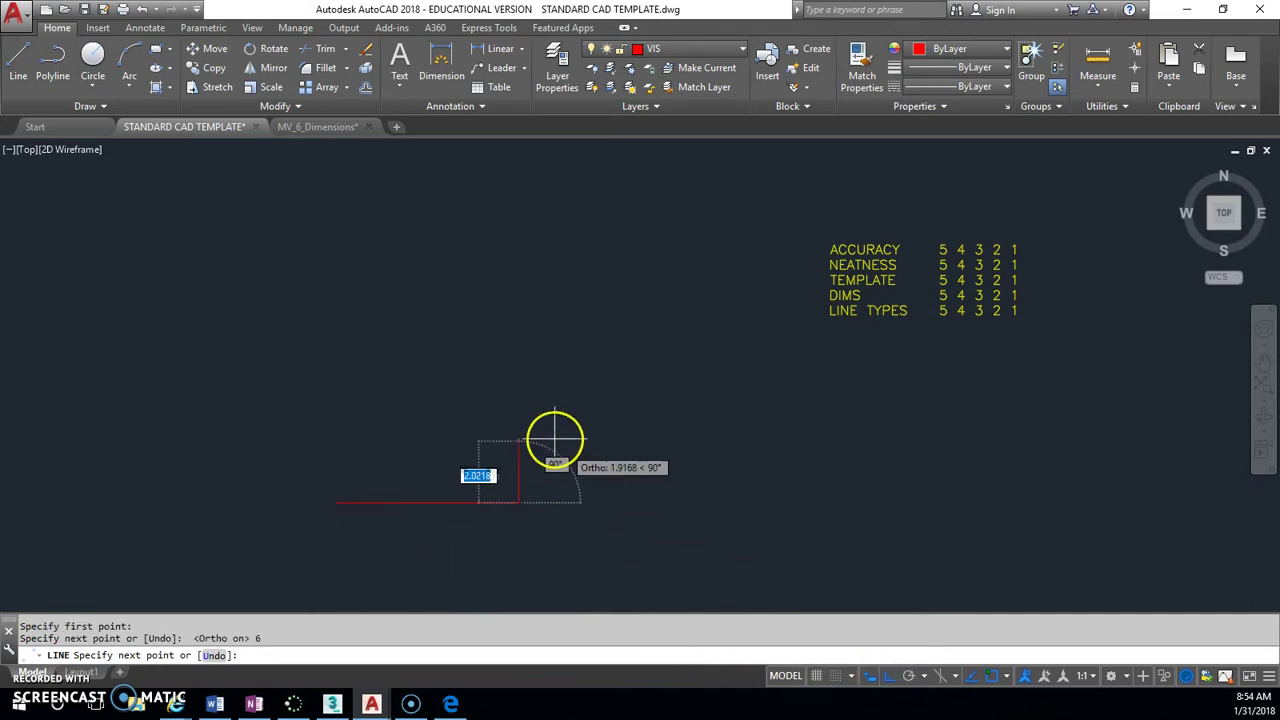
type("2.5")
key("Return")
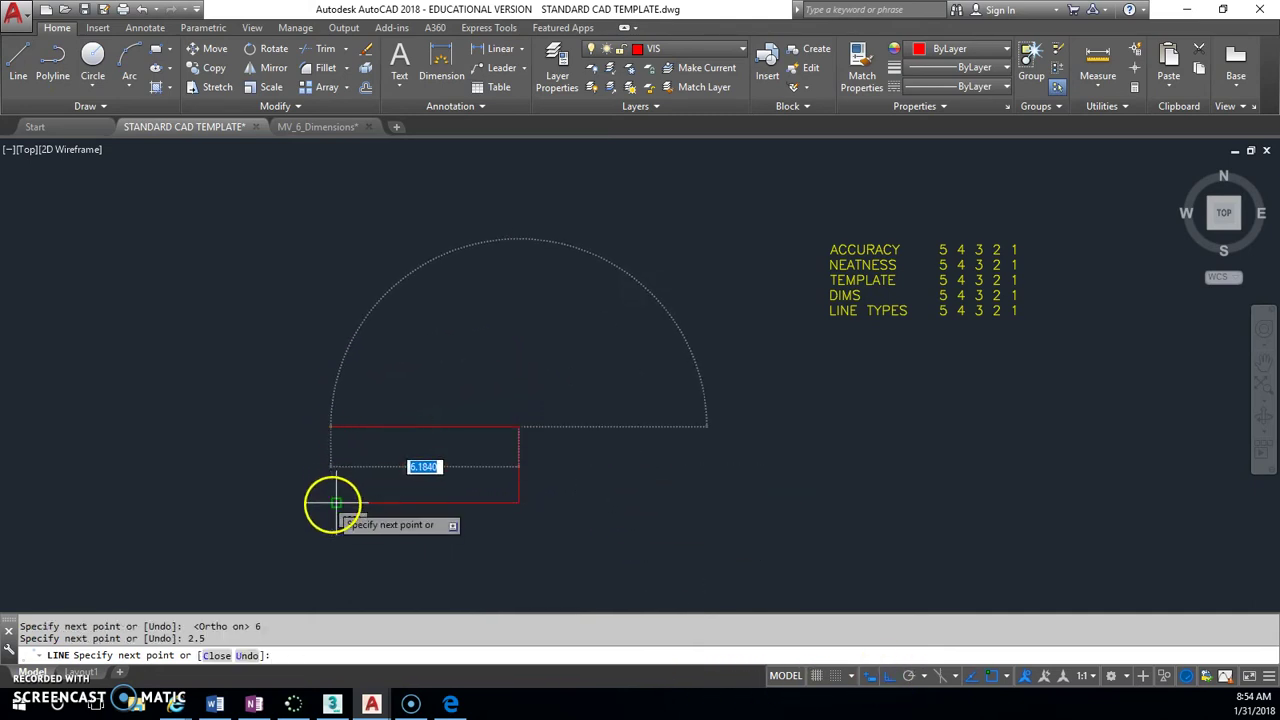
left_click(336, 503)
right_click(397, 349)
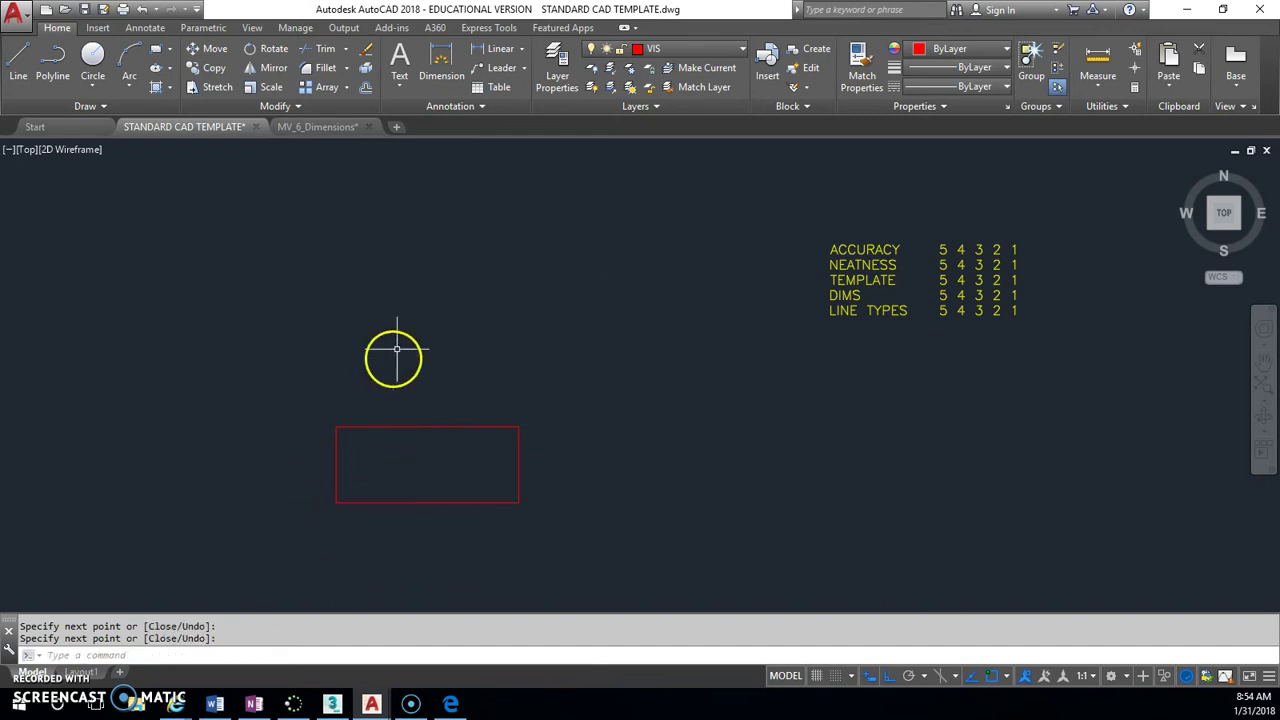
middle_click_drag(397, 349, 390, 367)
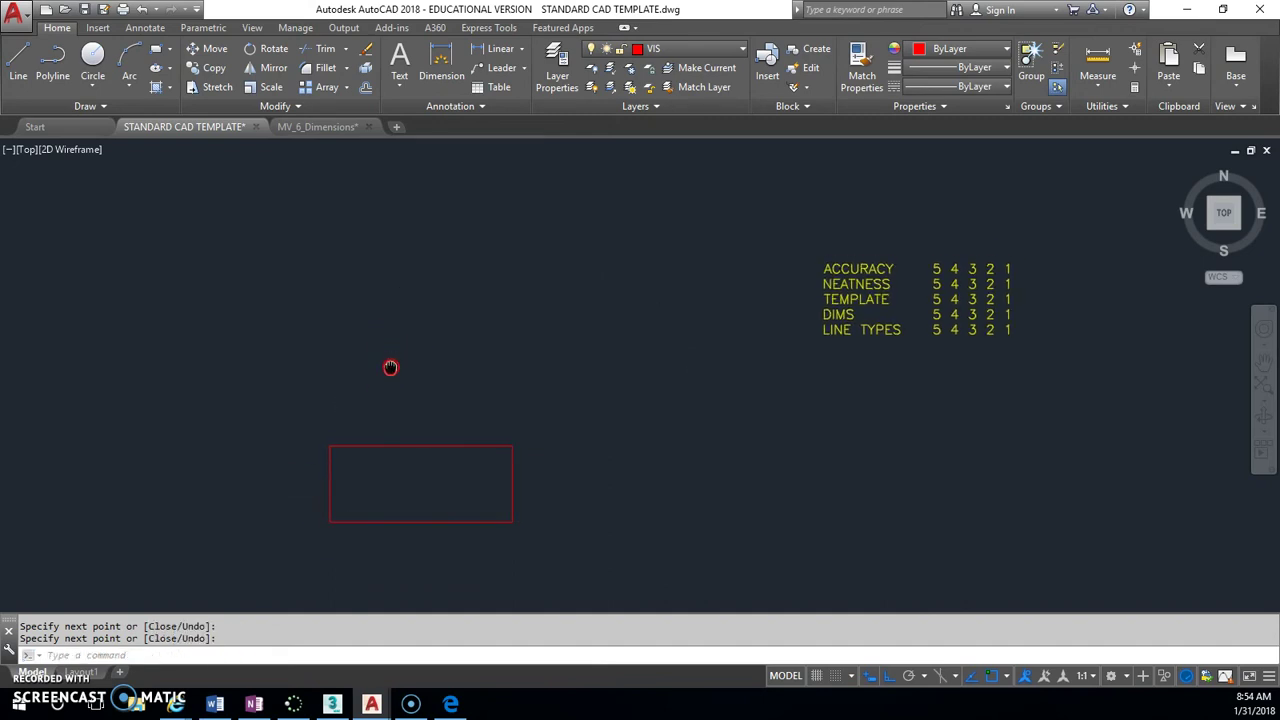
scroll(371, 461, "up", 2)
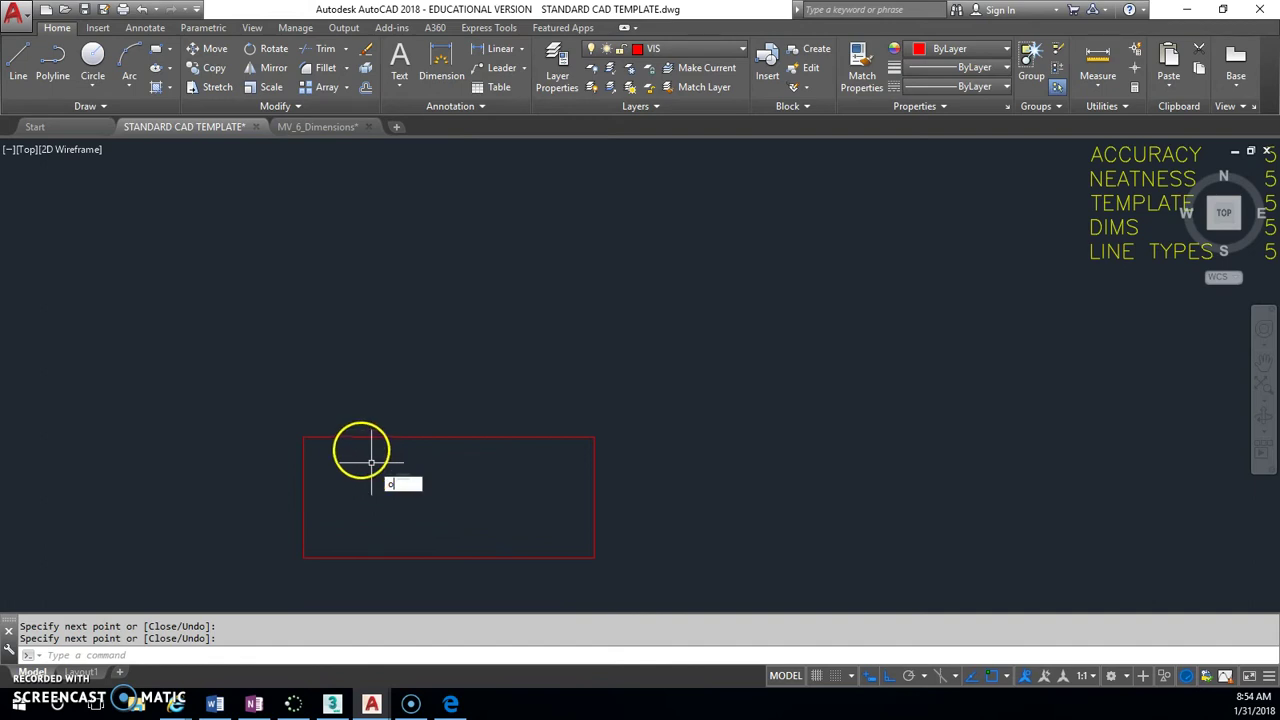
Offset the rectangle's bottom edge 1.5 upward.
key("Return")
type("1.5")
key("Return")
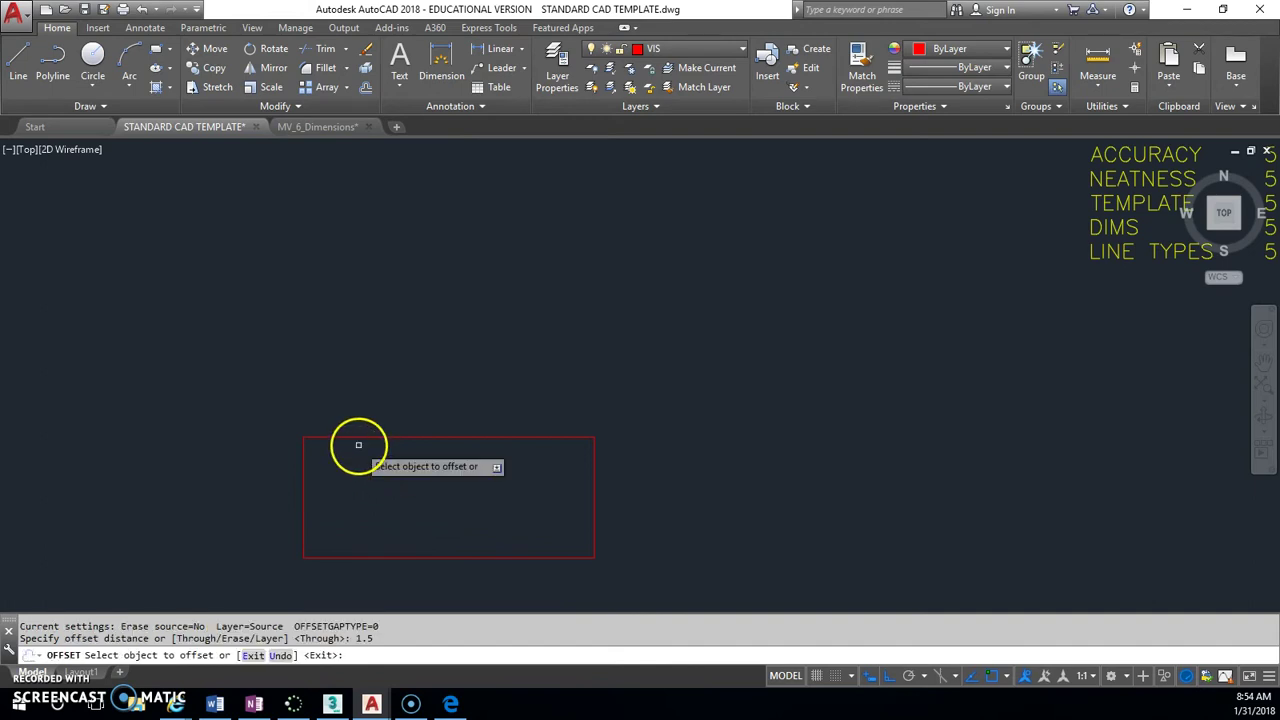
left_click(419, 558)
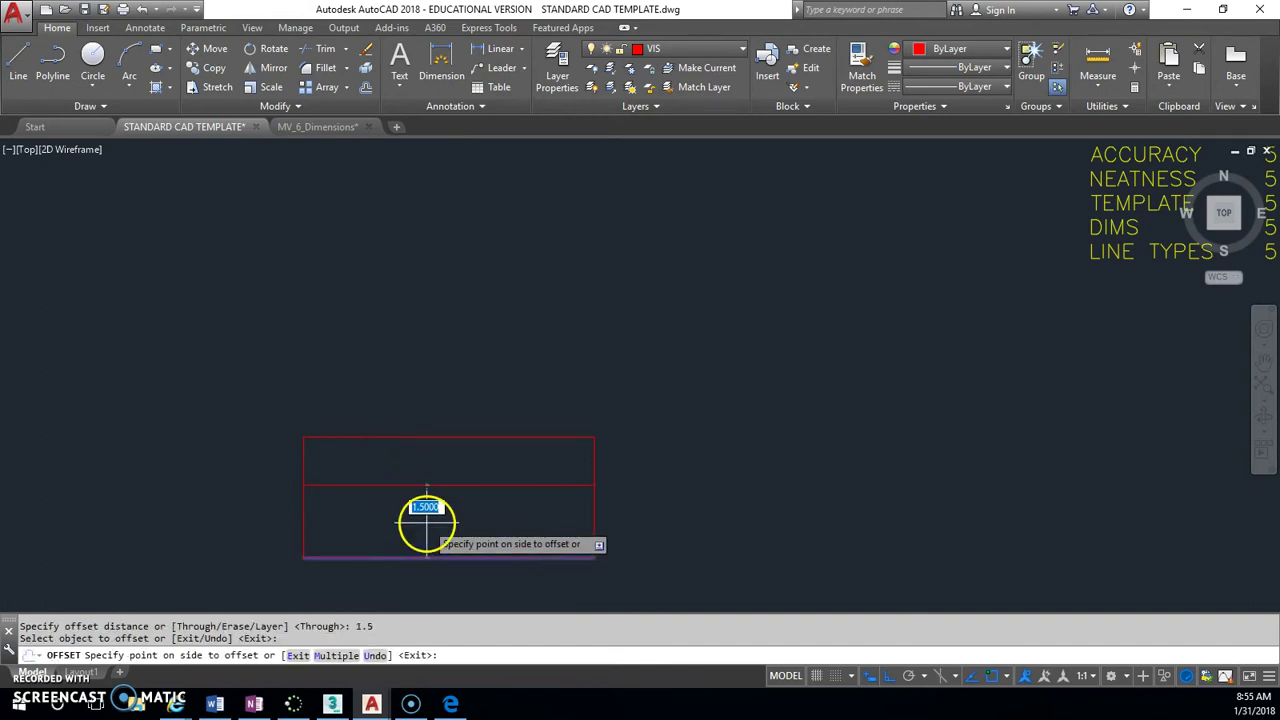
left_click(424, 523)
key("Return")
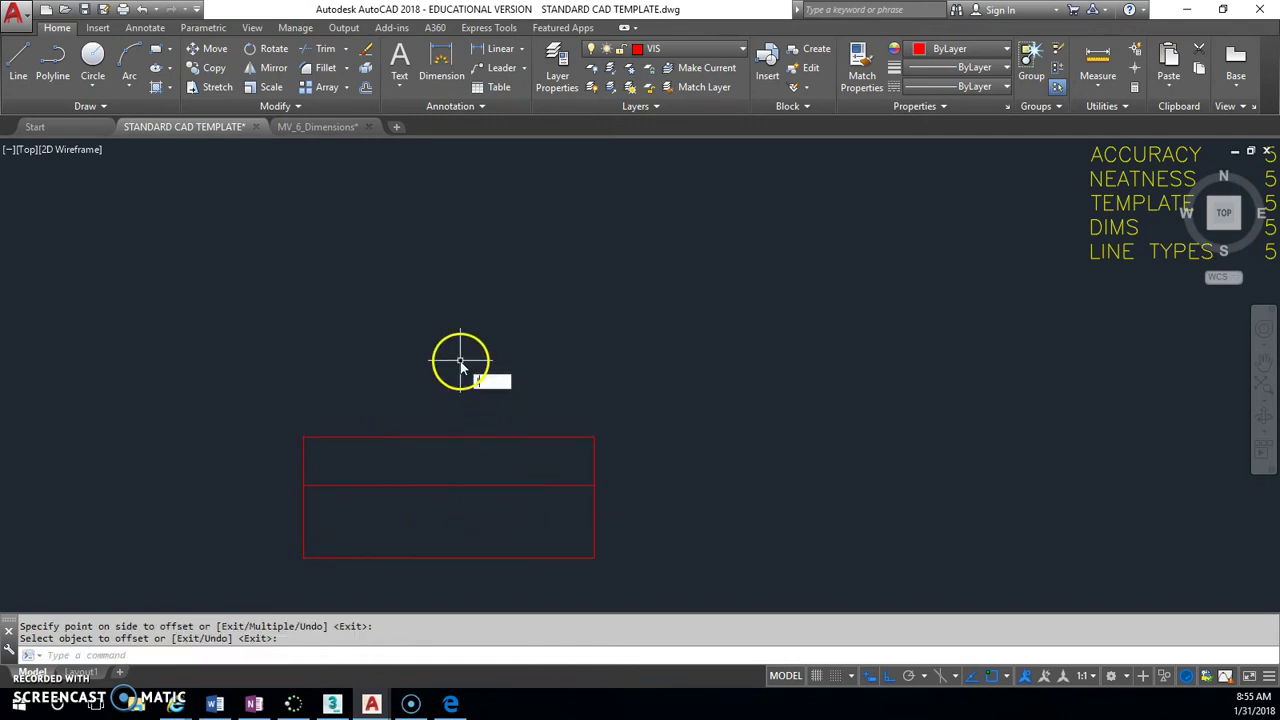
Draw a second view outline above the rectangle with a 4-unit vertical edge.
type("l")
key("Return")
left_click(304, 326)
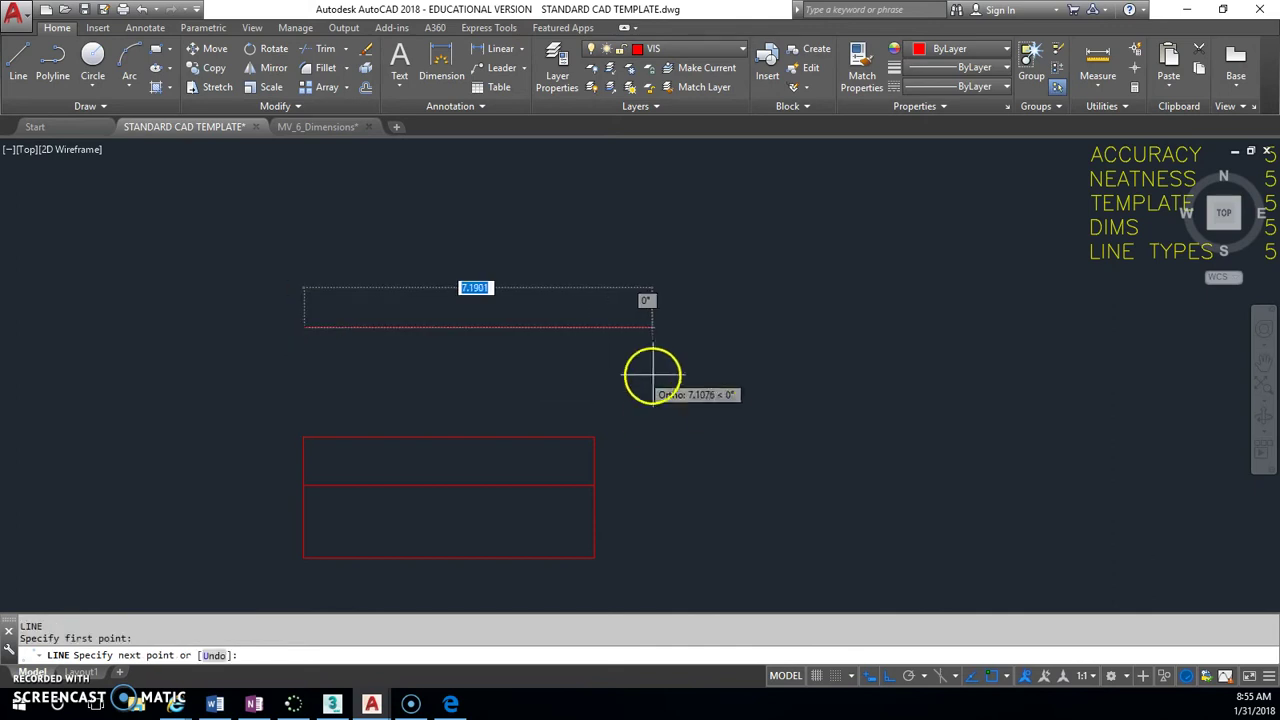
left_click(594, 326)
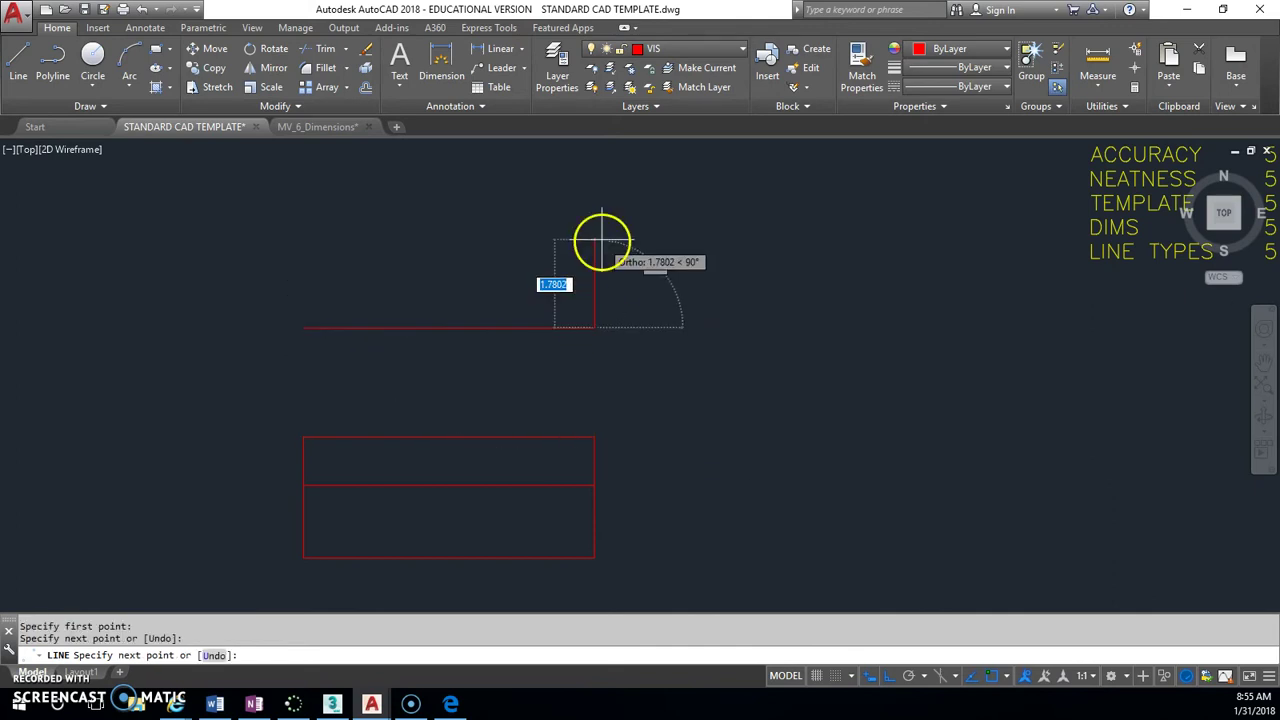
type("4")
key("Return")
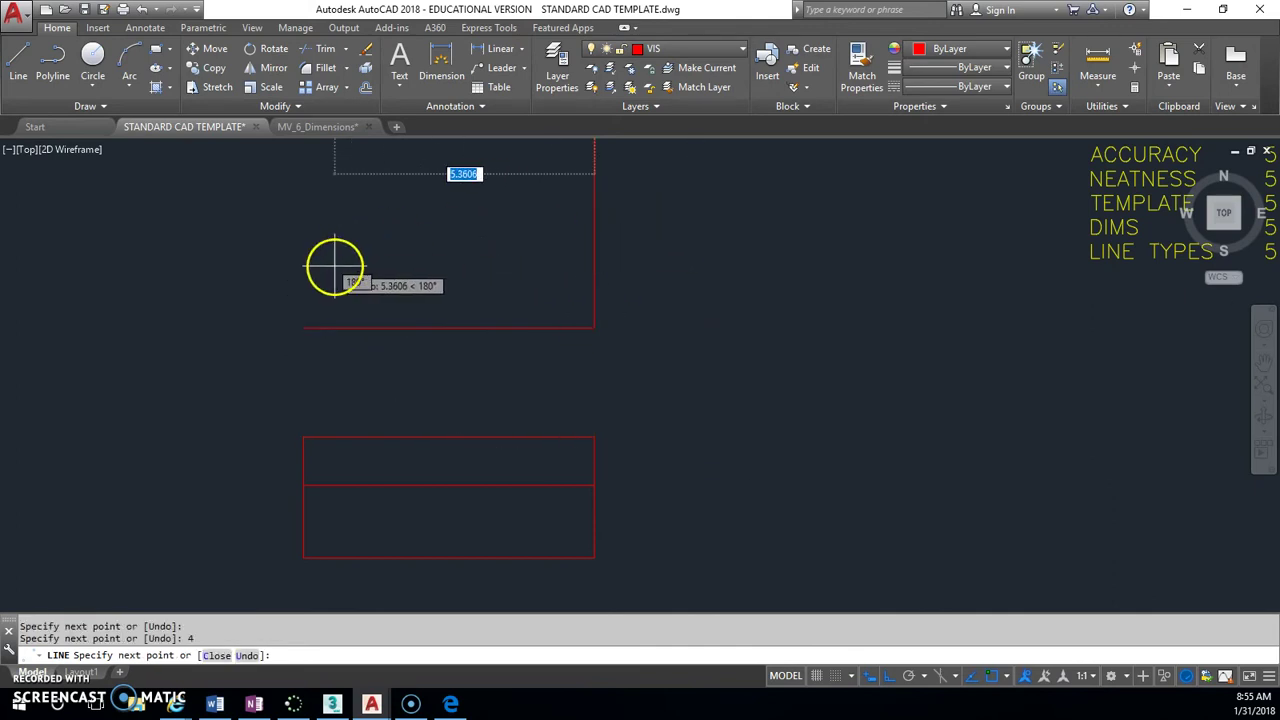
middle_click_drag(334, 266, 386, 386)
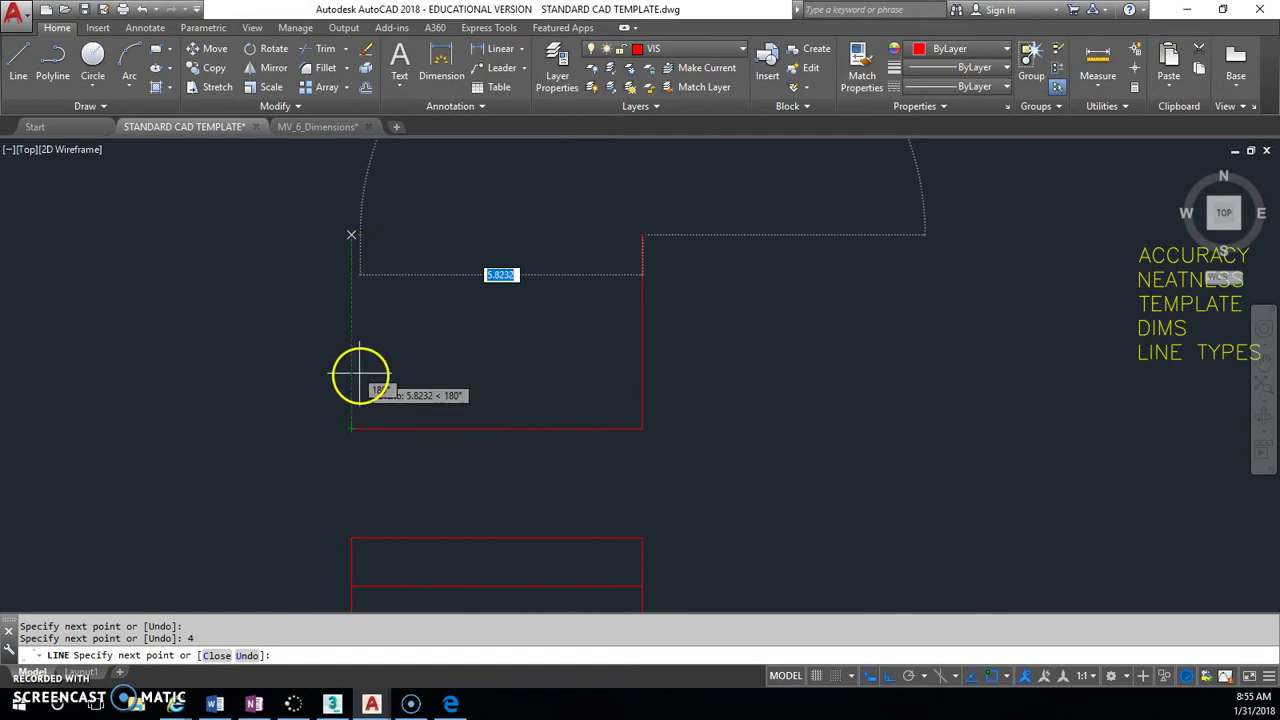
left_click(355, 362)
left_click(350, 430)
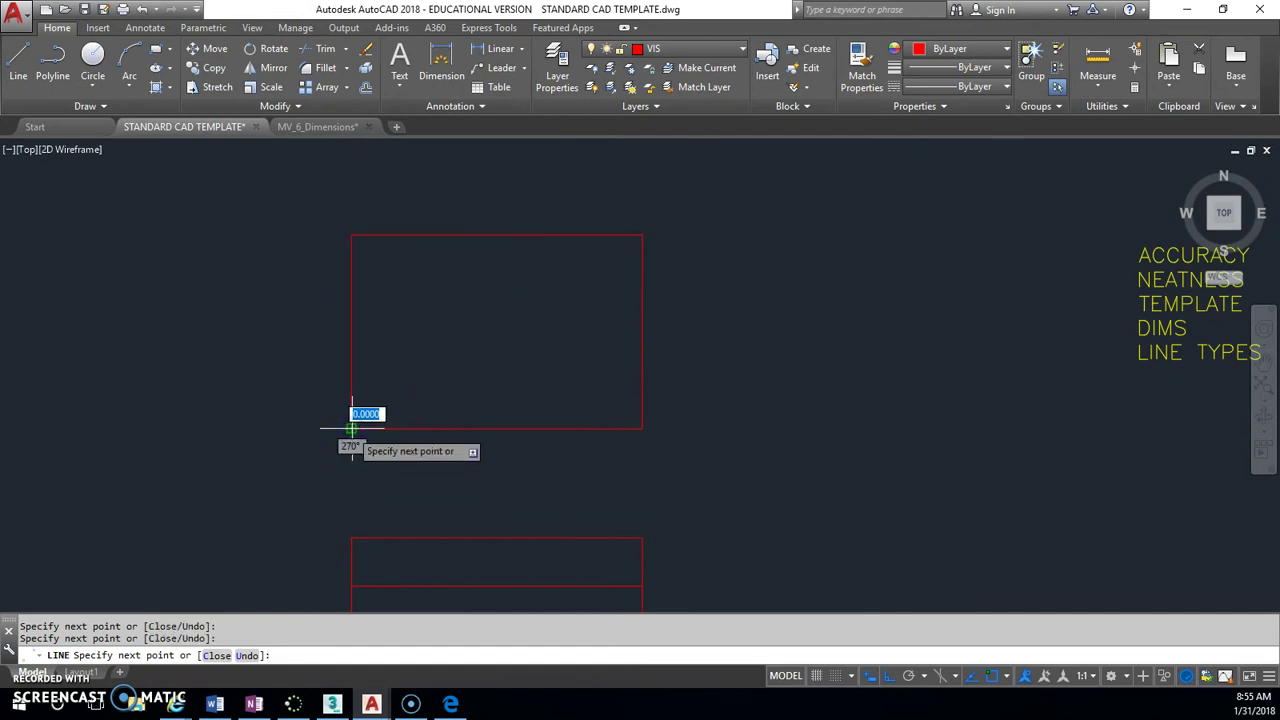
key("Return")
scroll(486, 452, "down", 2)
middle_click_drag(614, 471, 491, 394)
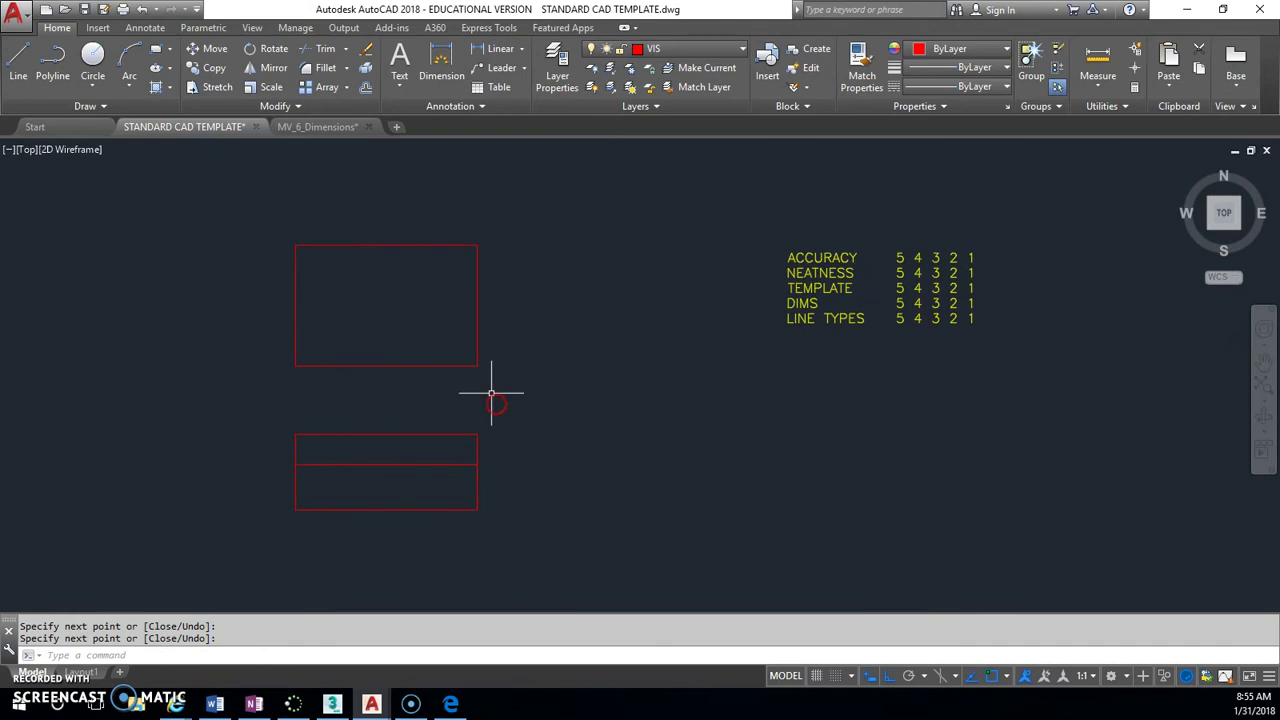
Erase the right edges of both the upper and lower views.
left_click(480, 481)
left_click(471, 500)
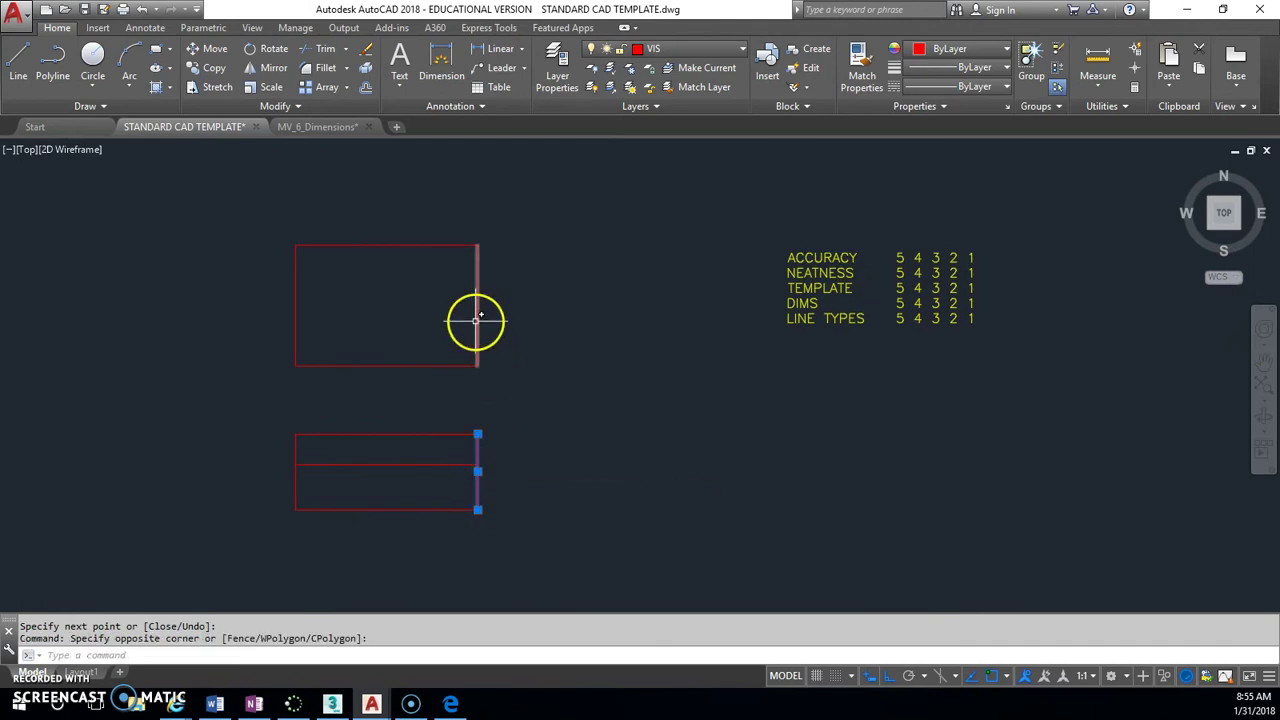
left_click(476, 314)
key("Delete")
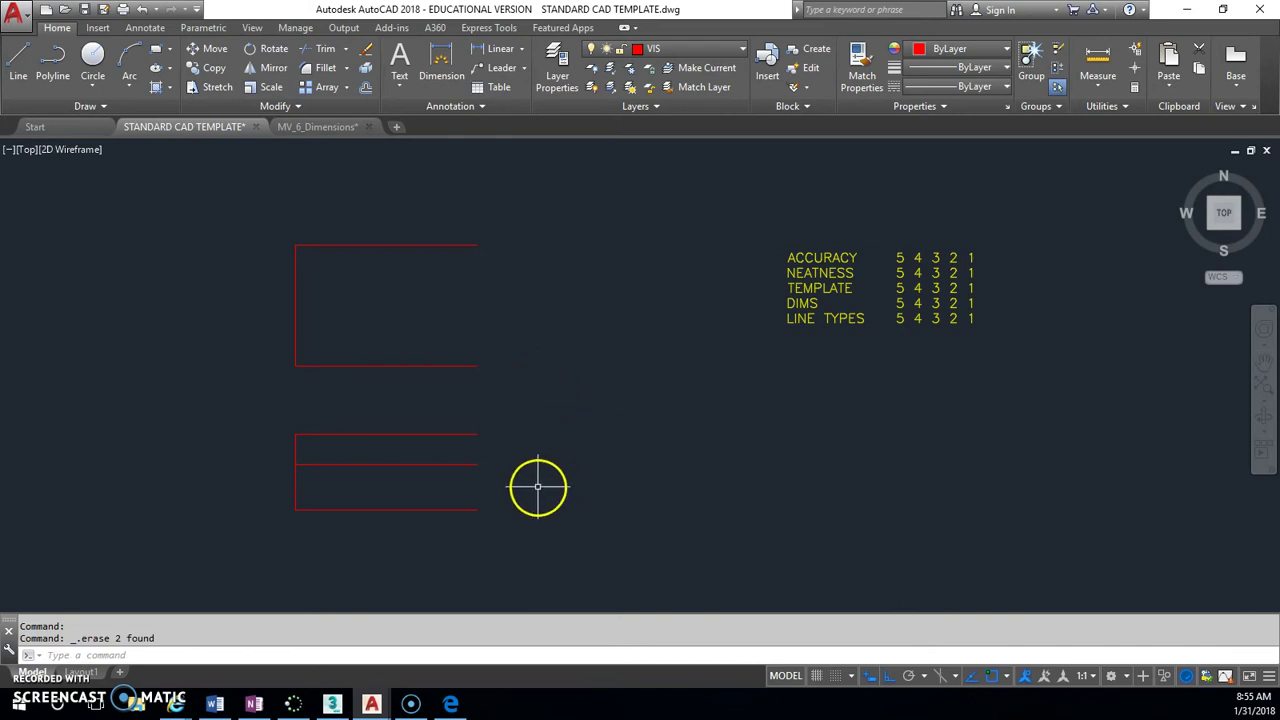
Offset both views' left edges 4 units right as the new right edges.
type("o")
key("Return")
type("4")
key("Return")
left_click(295, 480)
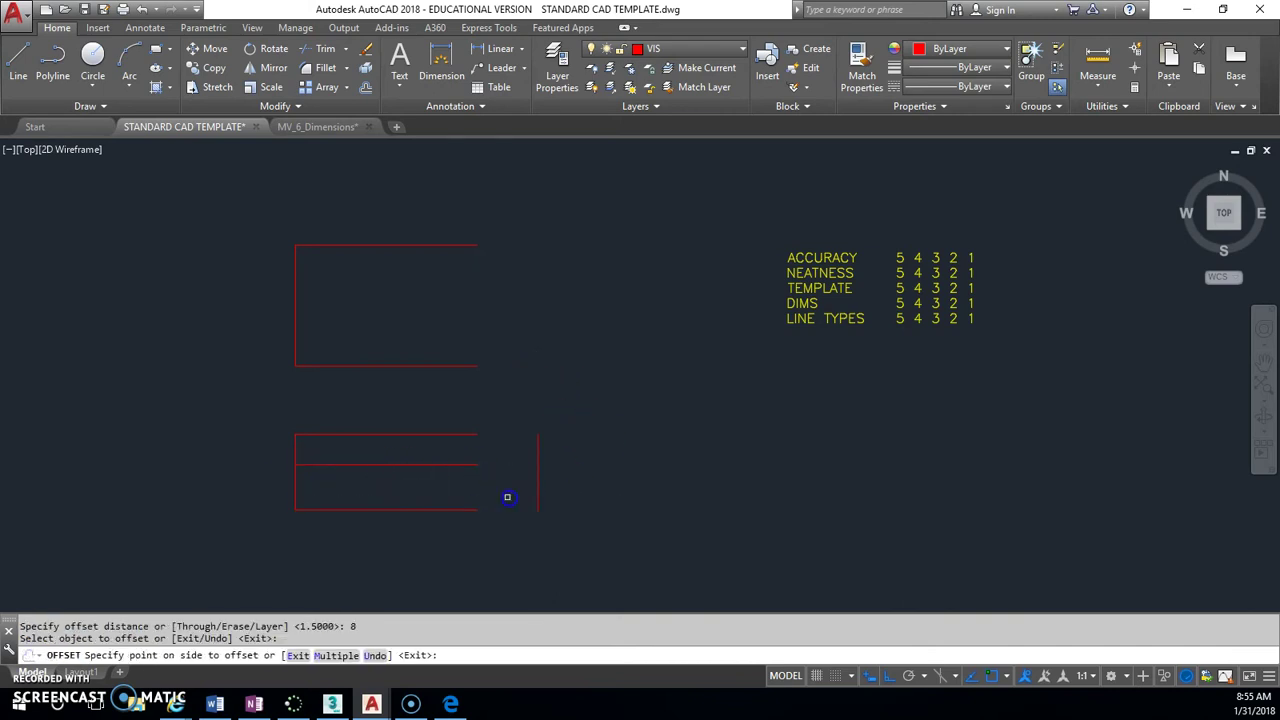
left_click(506, 497)
left_click(297, 293)
left_click(515, 278)
key("Return")
Stretch the upper view's top and bottom lines to the new right edge.
left_click(471, 243)
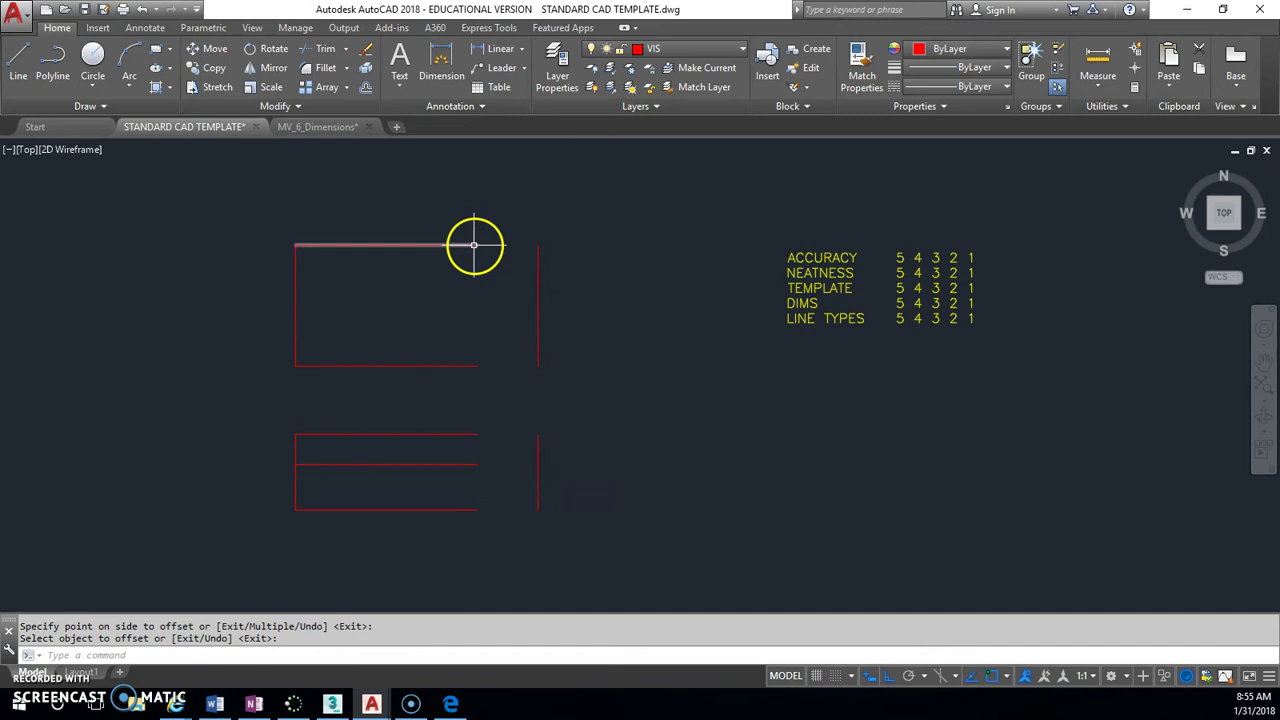
left_click(478, 243)
left_click(538, 244)
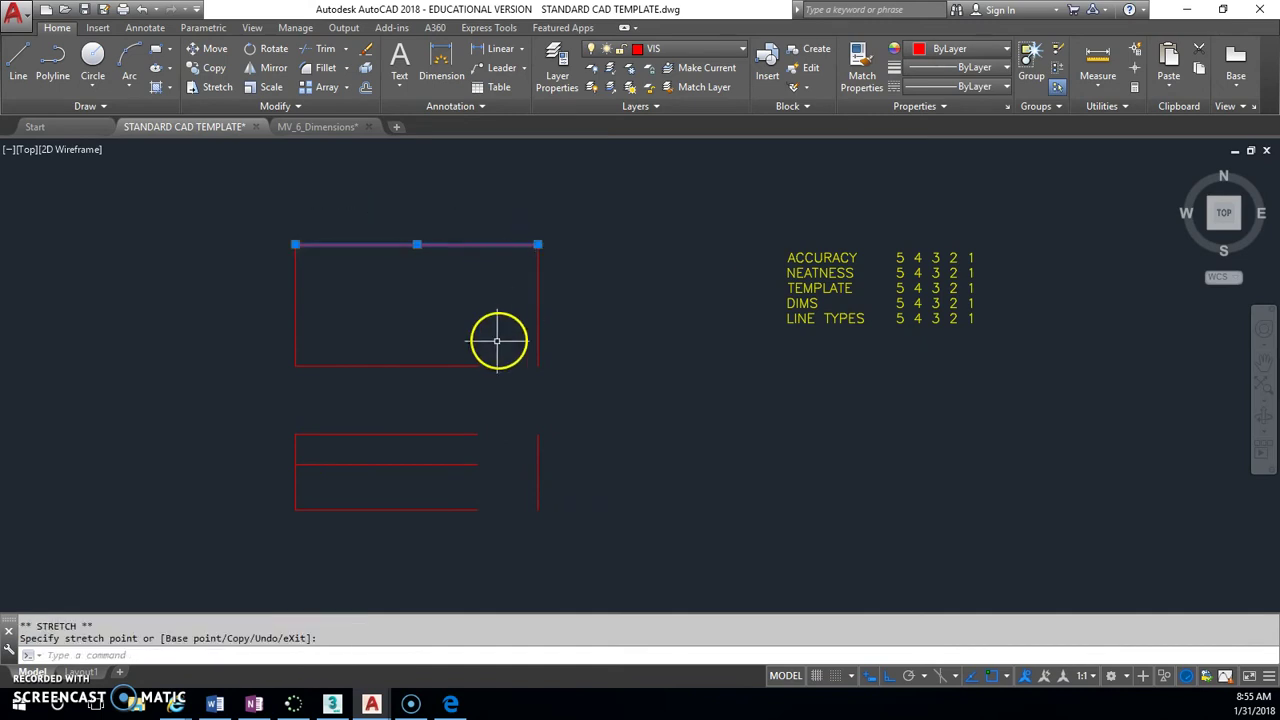
left_click(474, 361)
left_click(467, 368)
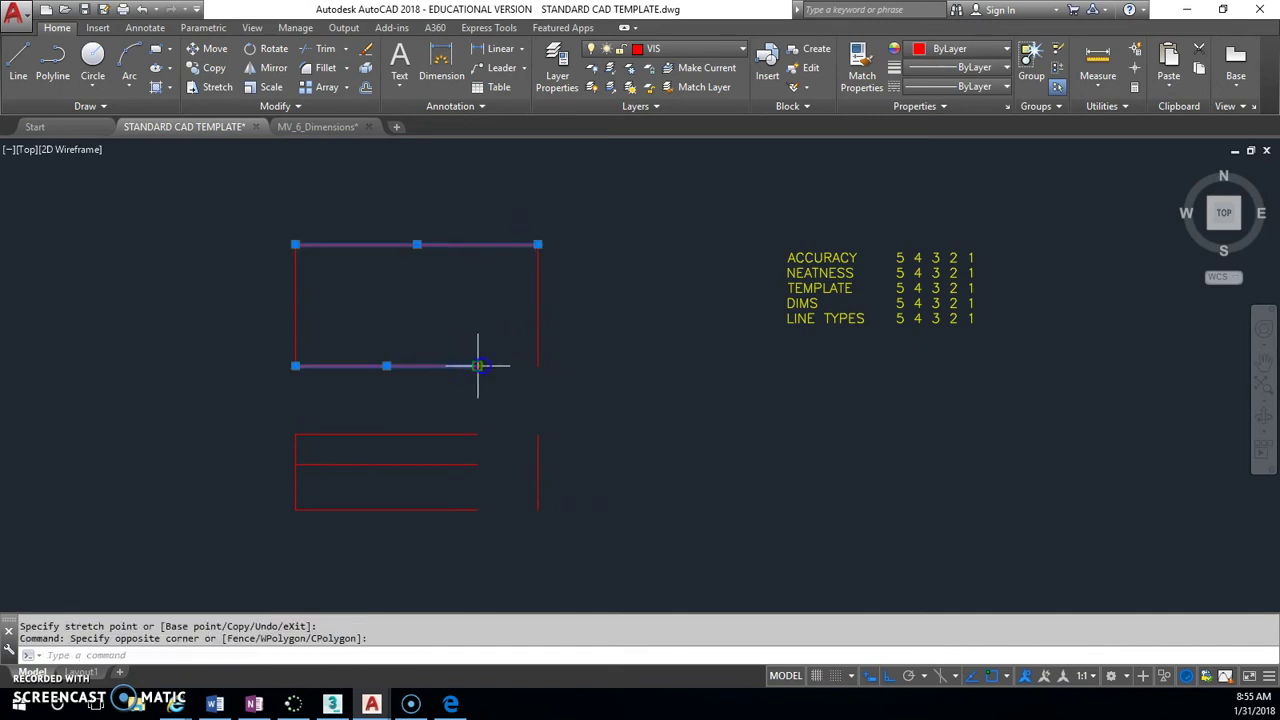
left_click(478, 366)
left_click(538, 366)
Stretch the lower view's top, middle and bottom lines to the new right edge.
left_click(466, 434)
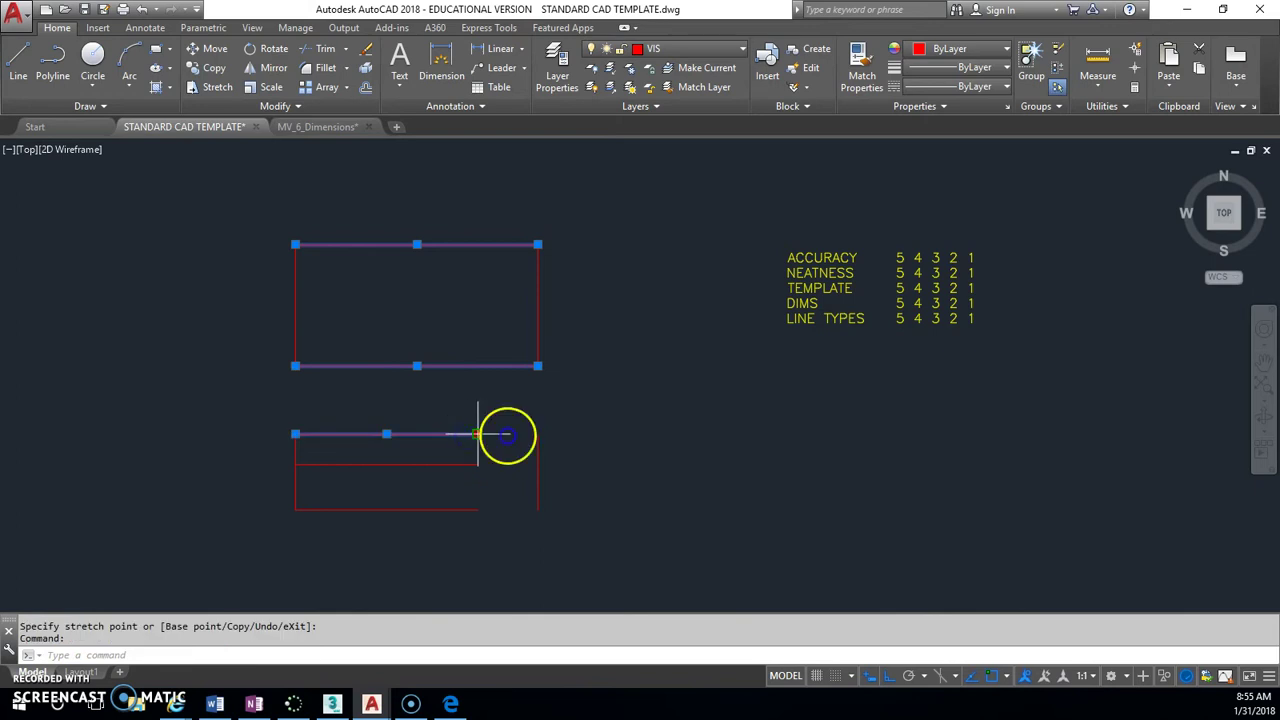
left_click(478, 434)
left_click(538, 434)
left_click(474, 466)
left_click(478, 464)
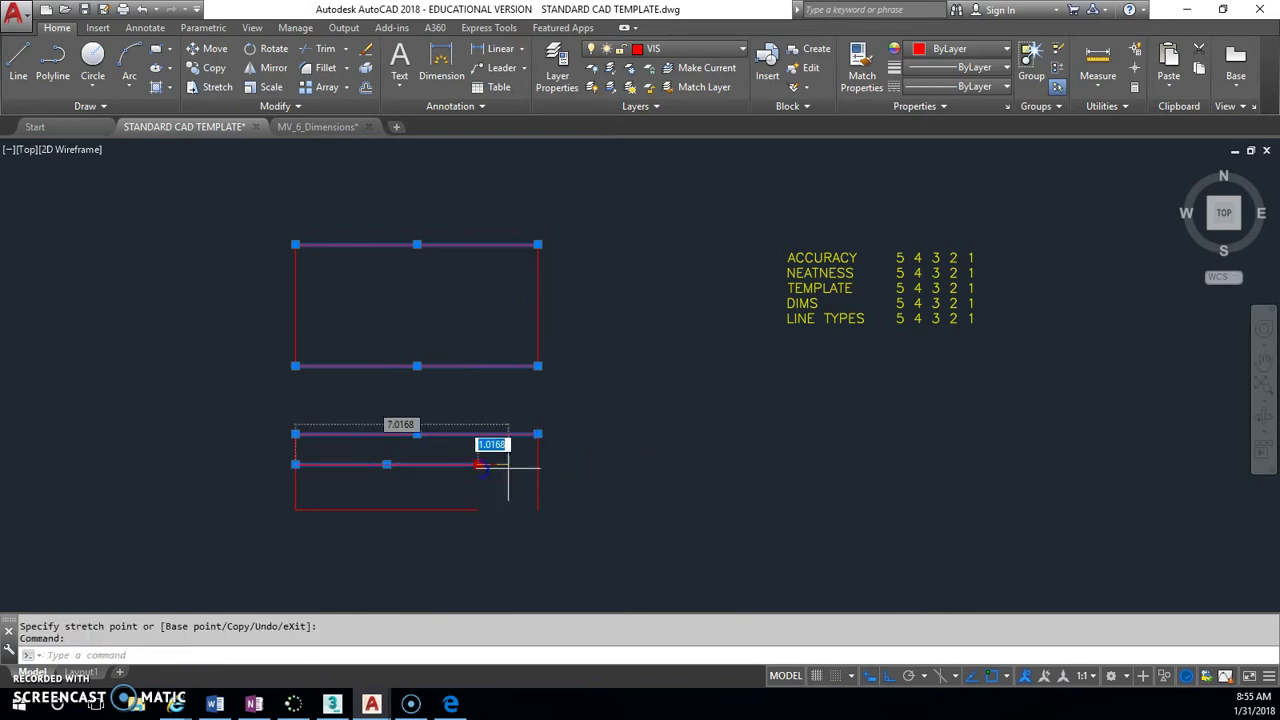
left_click(538, 464)
left_click(484, 510)
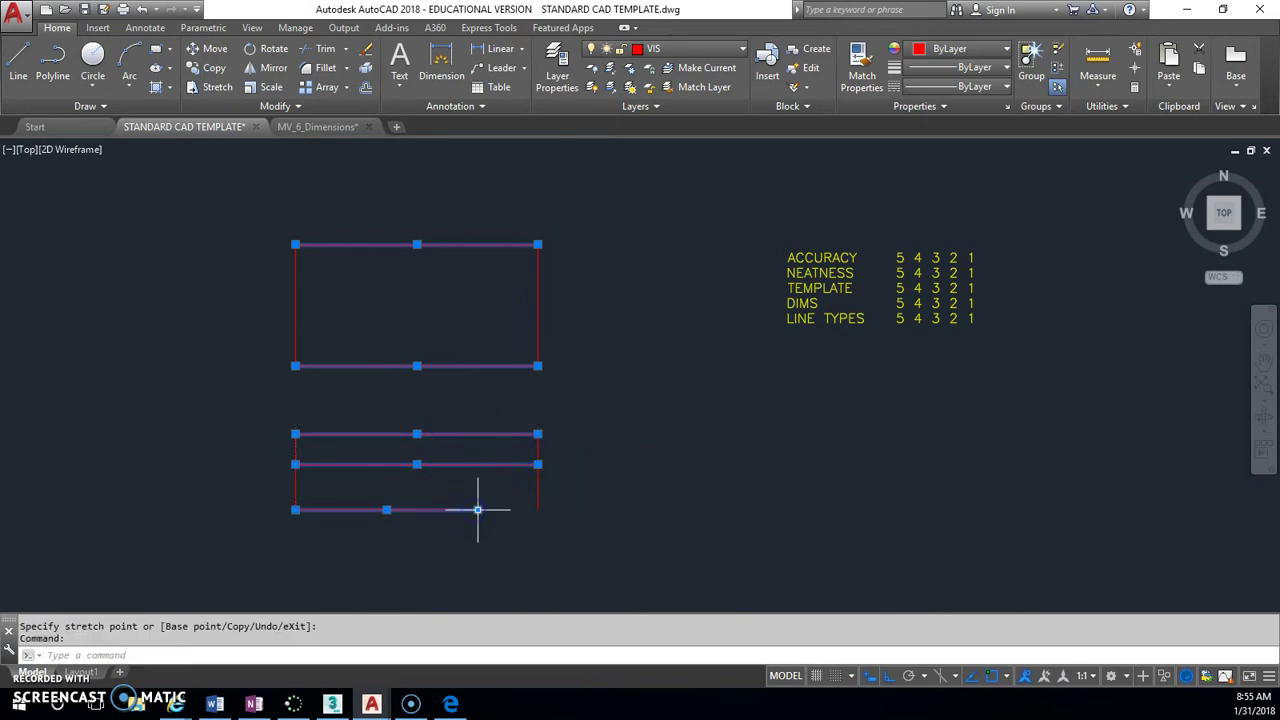
left_click(538, 510)
key("Escape")
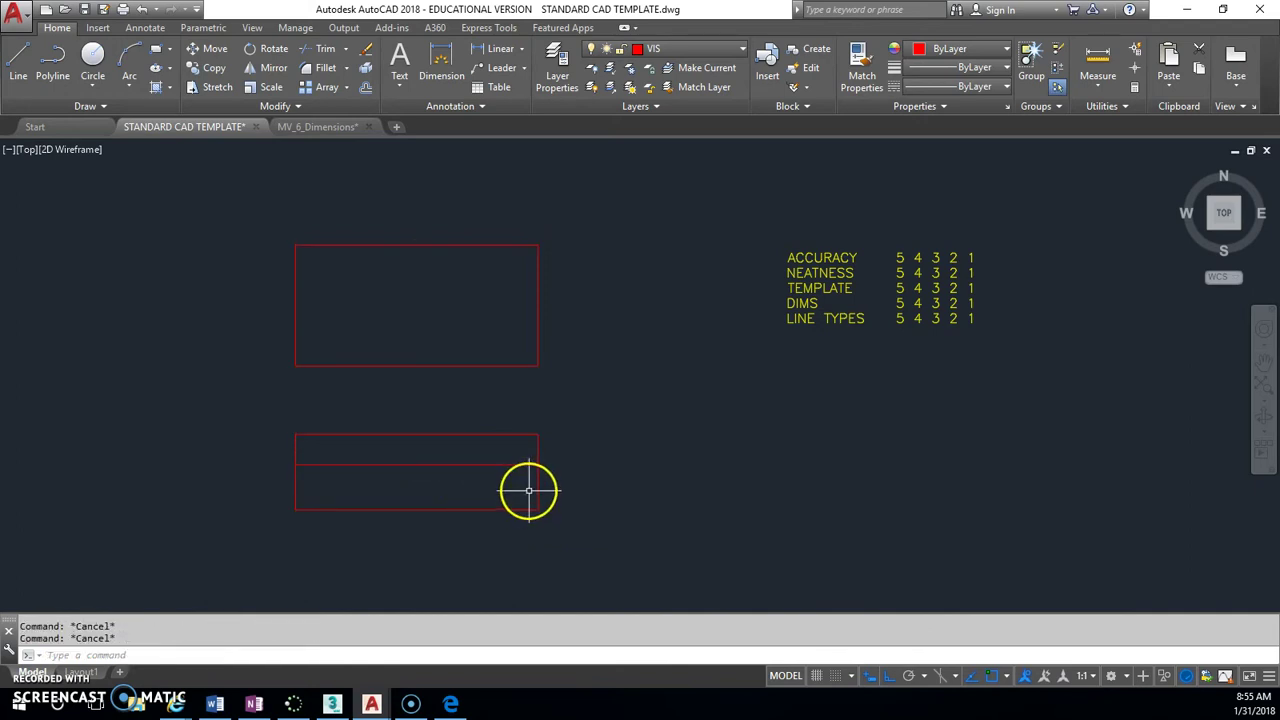
Move the rubric text block further to the right.
middle_click_drag(795, 271, 563, 263)
left_click(557, 244)
left_click(557, 244)
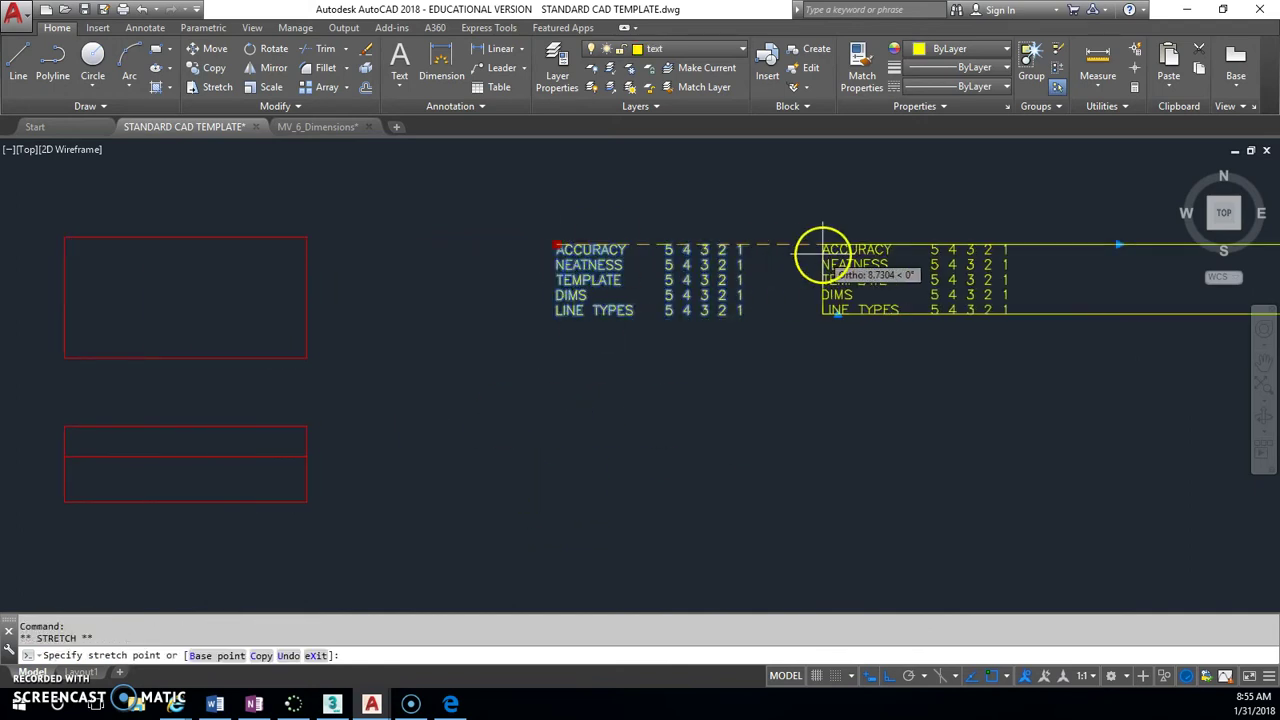
left_click(866, 245)
middle_click_drag(514, 394, 590, 352)
Draw a 4 × 2.5 side-view rectangle level with the front view, then pull up the reference PDF.
left_click(22, 70)
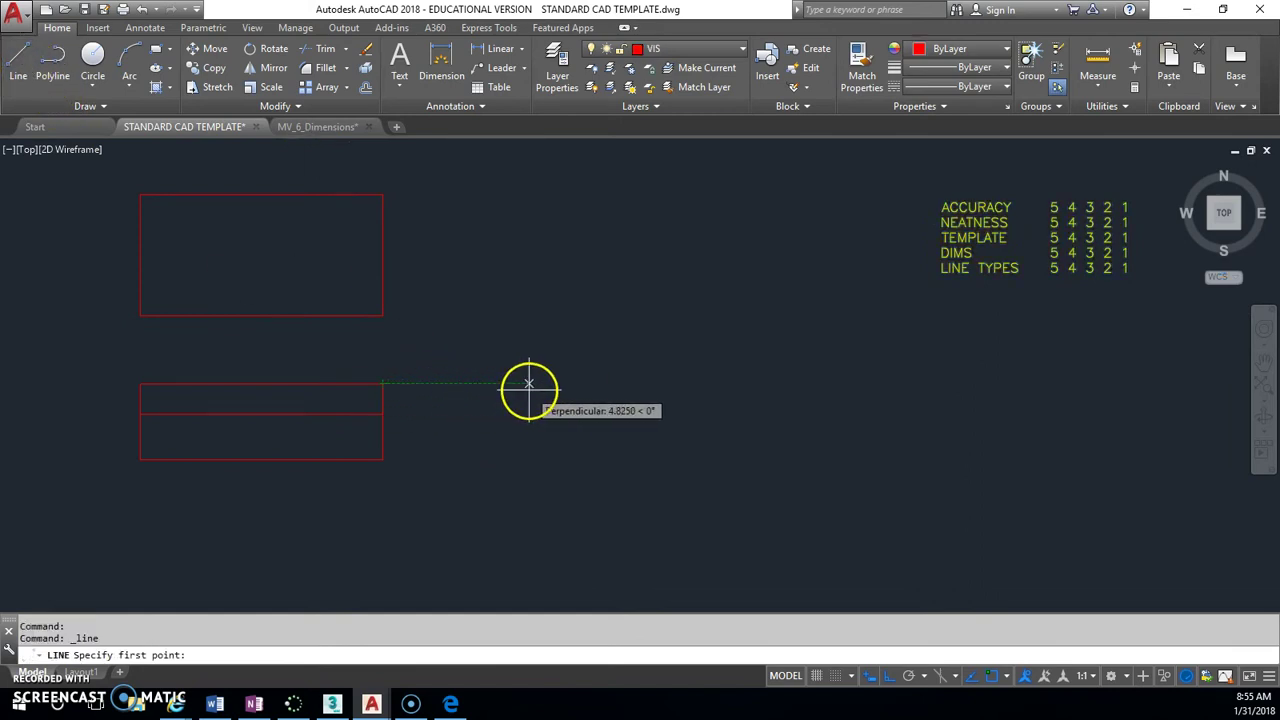
left_click(529, 383)
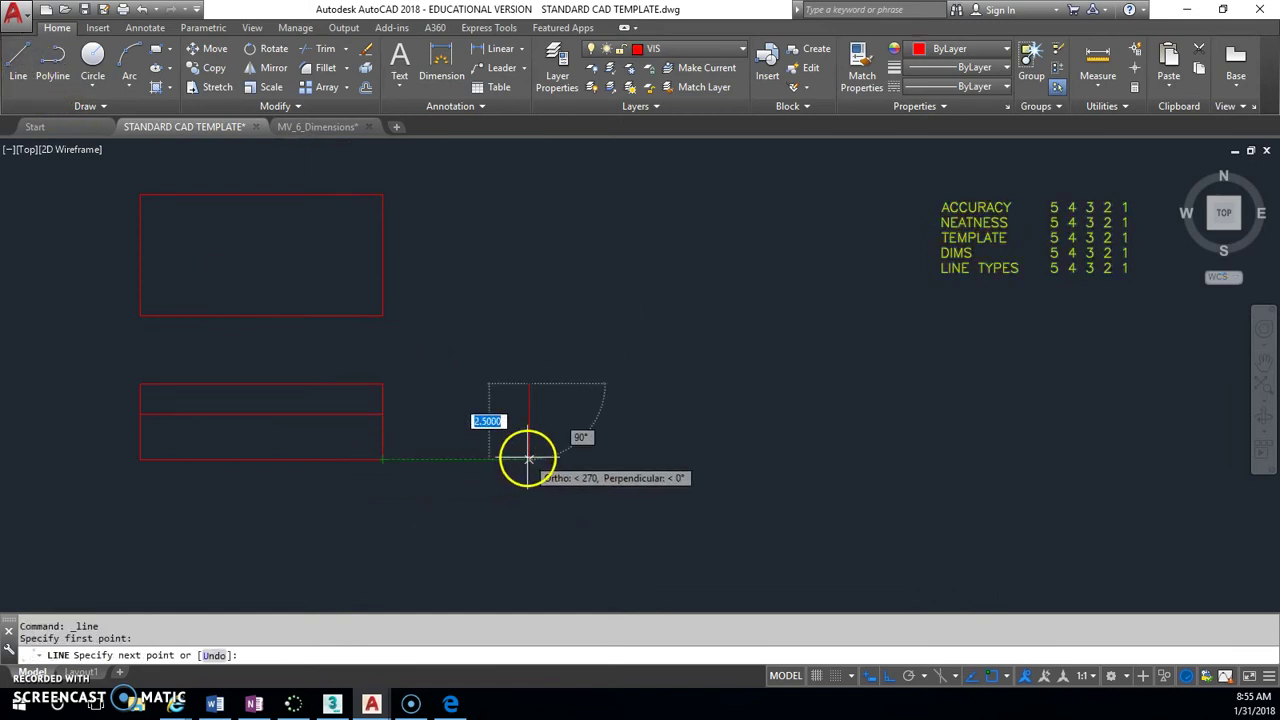
left_click(529, 459)
type("4")
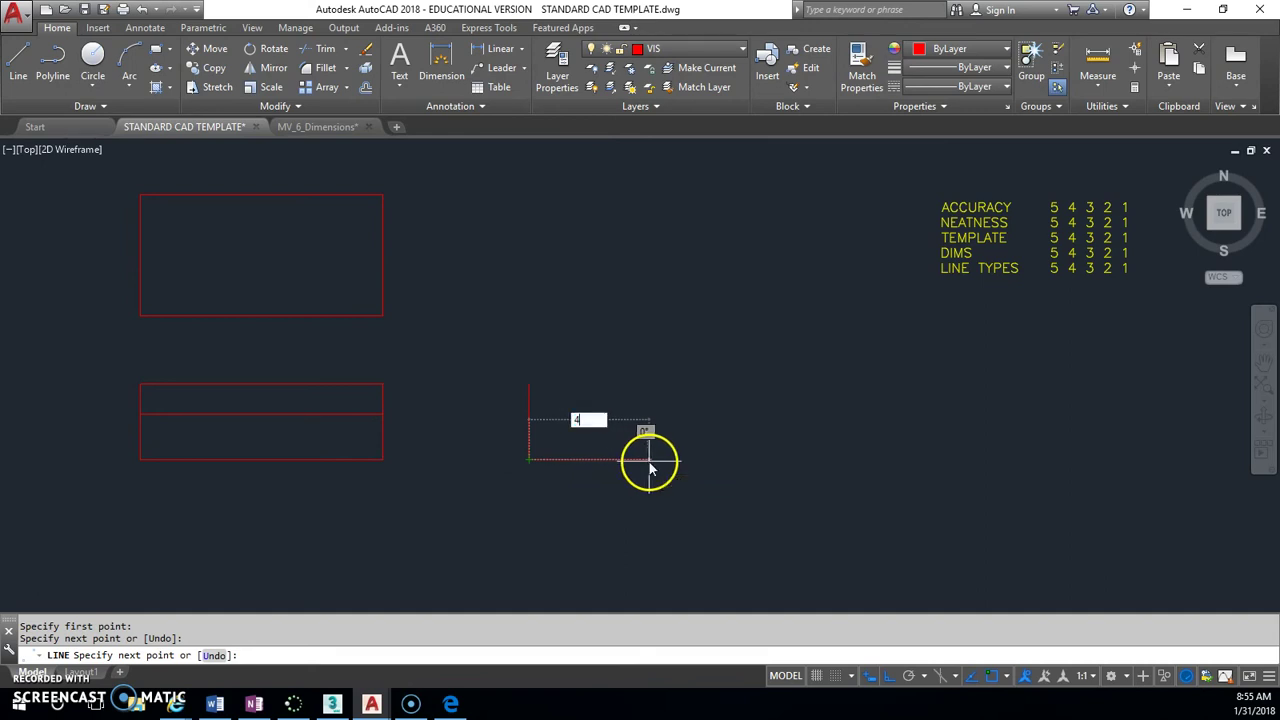
key("Return")
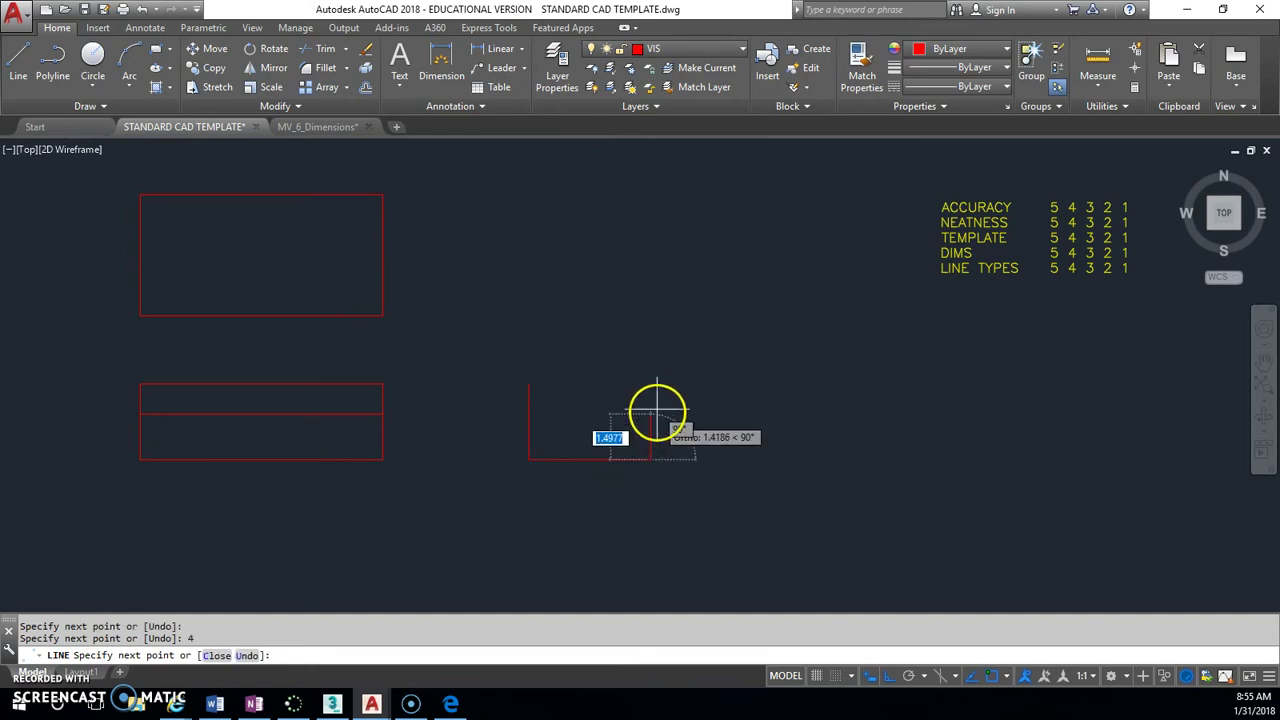
left_click(610, 380)
left_click(520, 385)
key("Return")
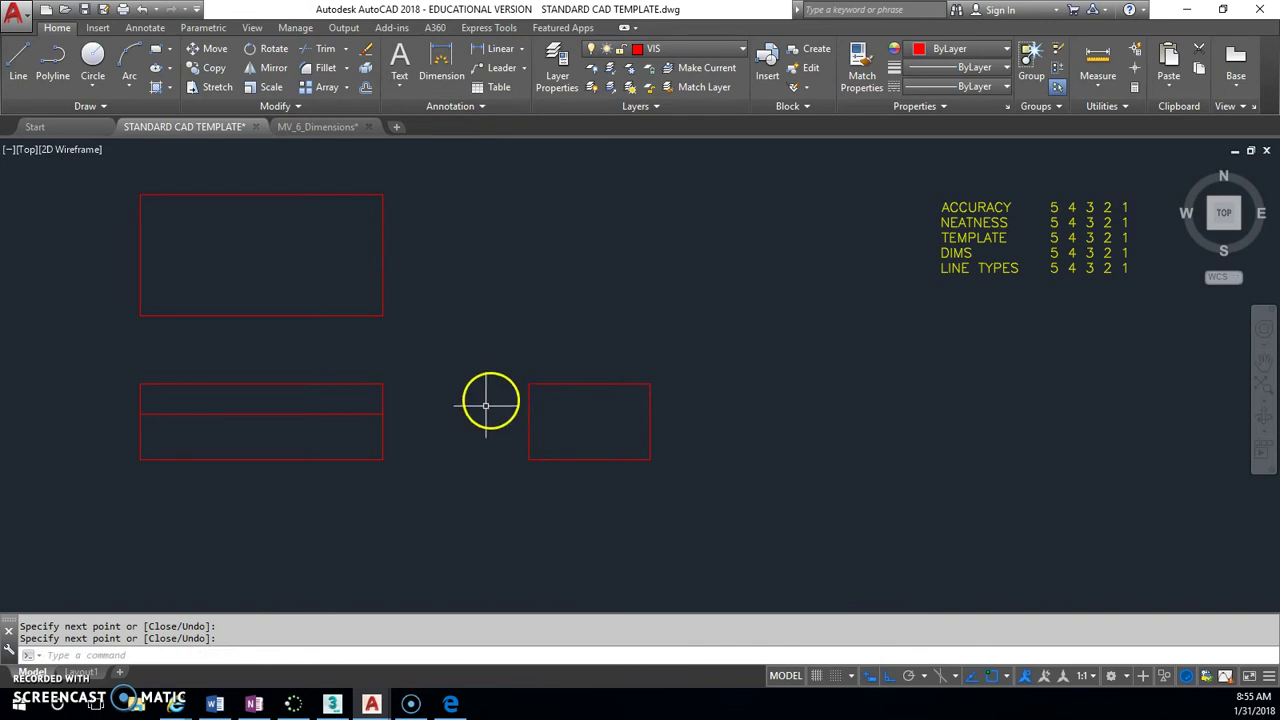
left_click(451, 703)
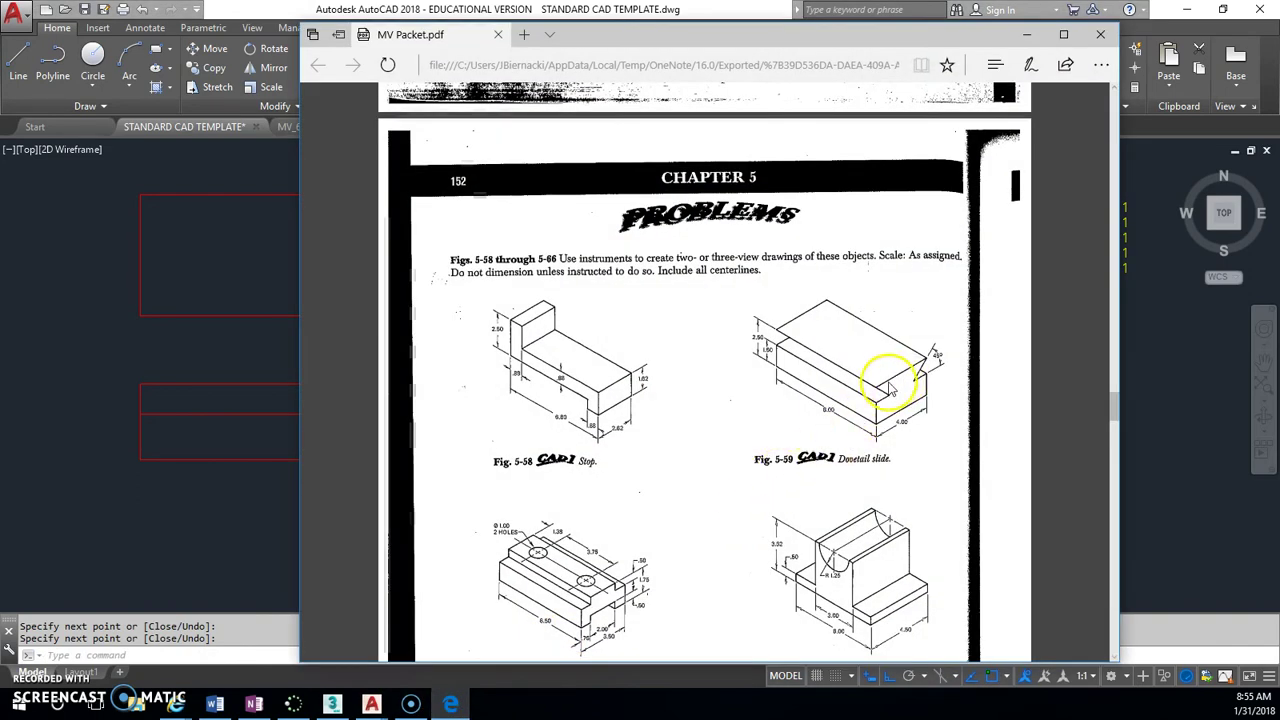
Add a 45° construction line through the side view's top-right corner.
left_click(1026, 34)
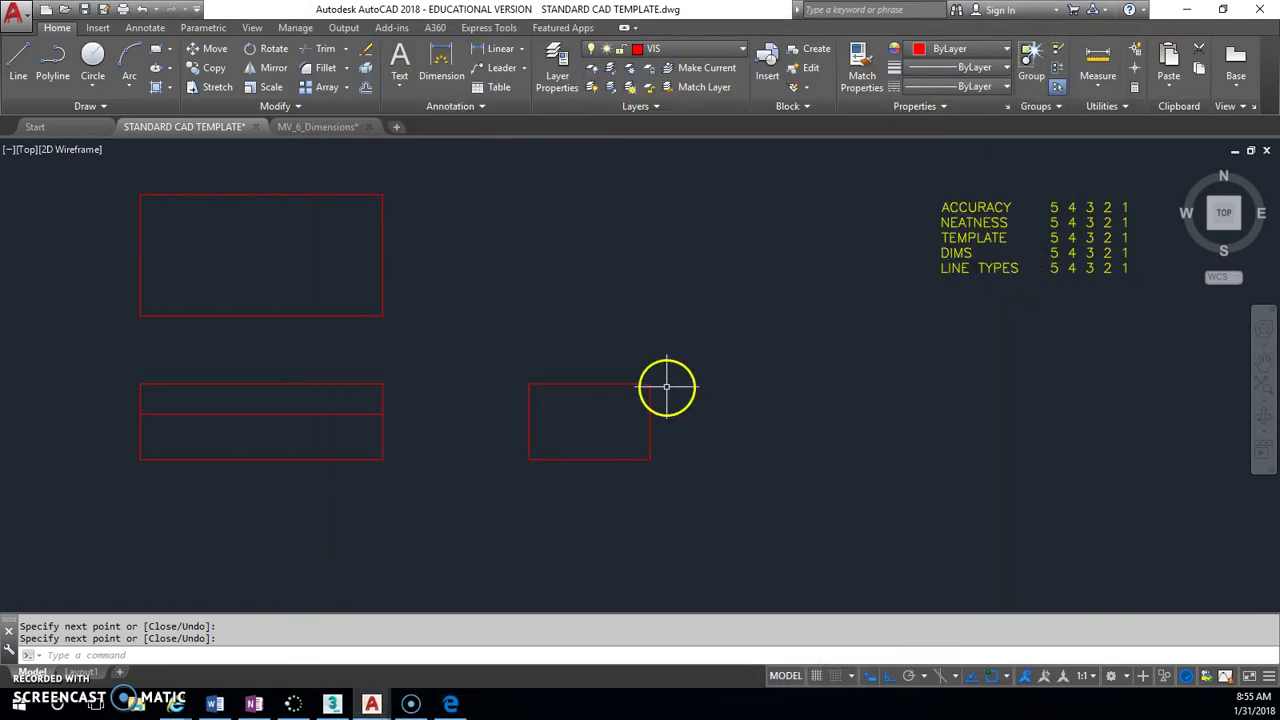
type("xl")
key("Return")
type("a")
key("Return")
type("45")
key("Return")
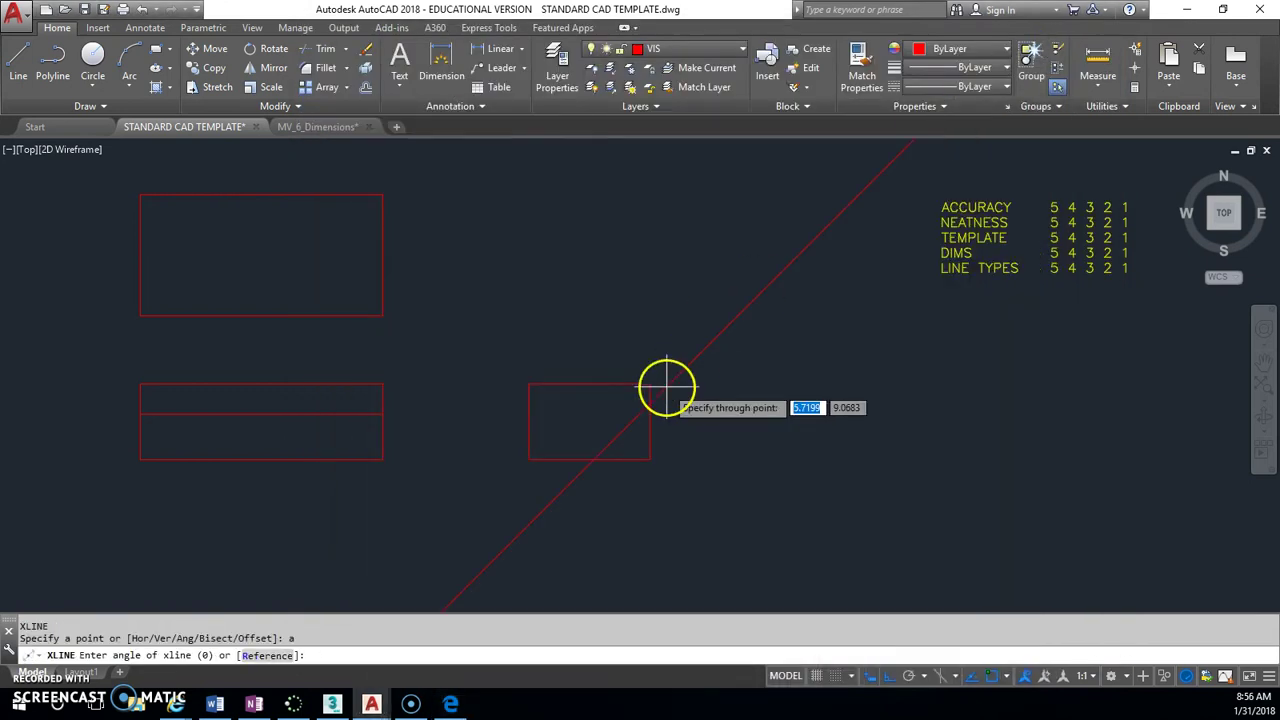
left_click(648, 382)
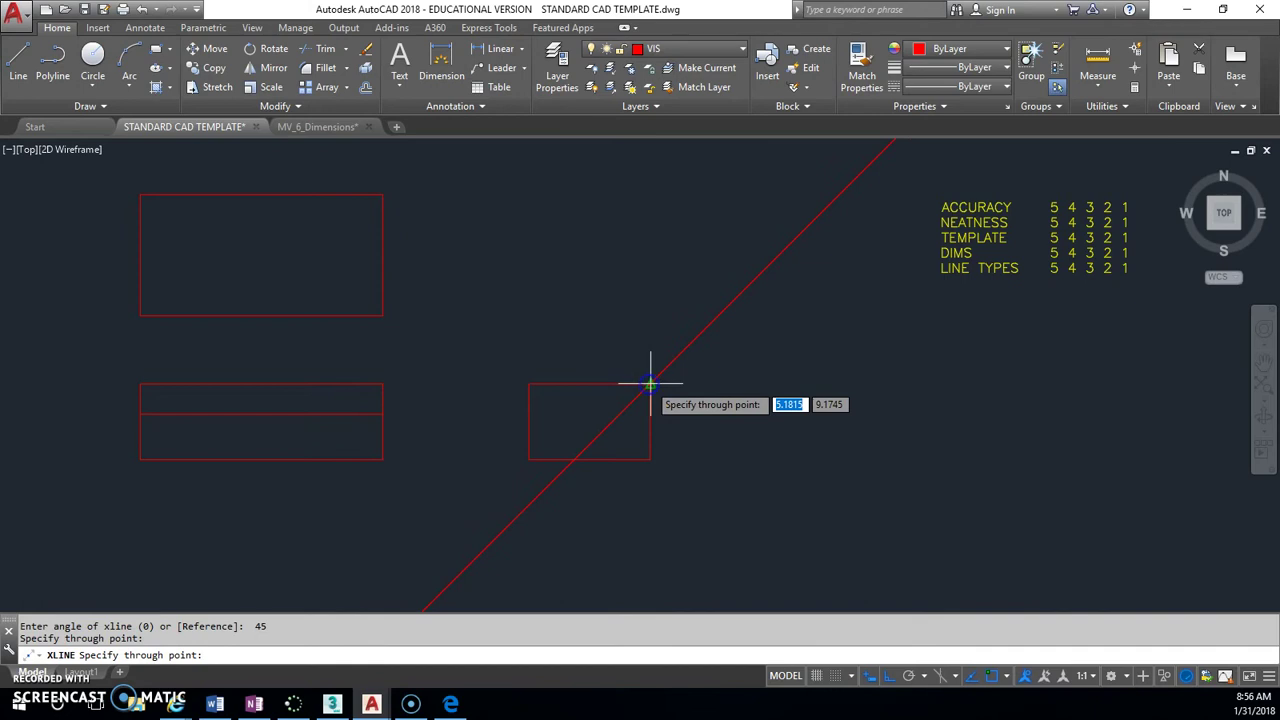
key("Return")
Add a -45° construction line through the top-left corner, then check the PDF.
key("Return")
type("a")
key("Return")
type("-45")
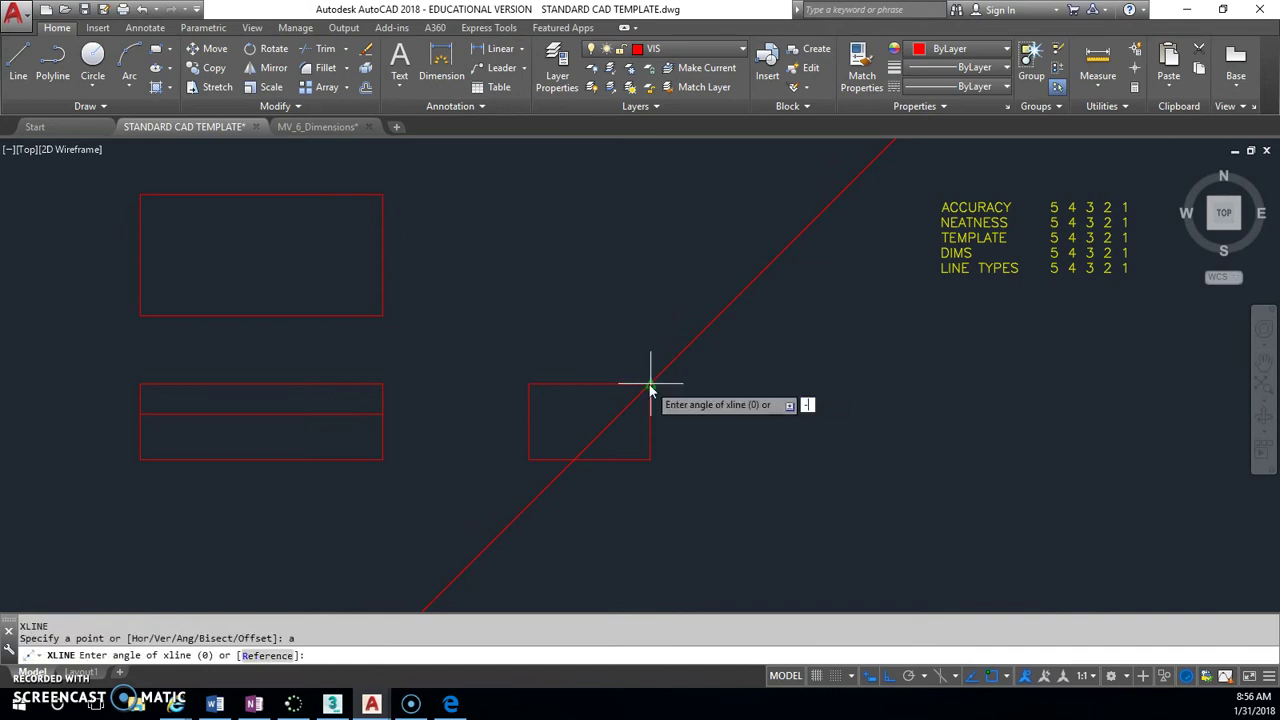
key("Return")
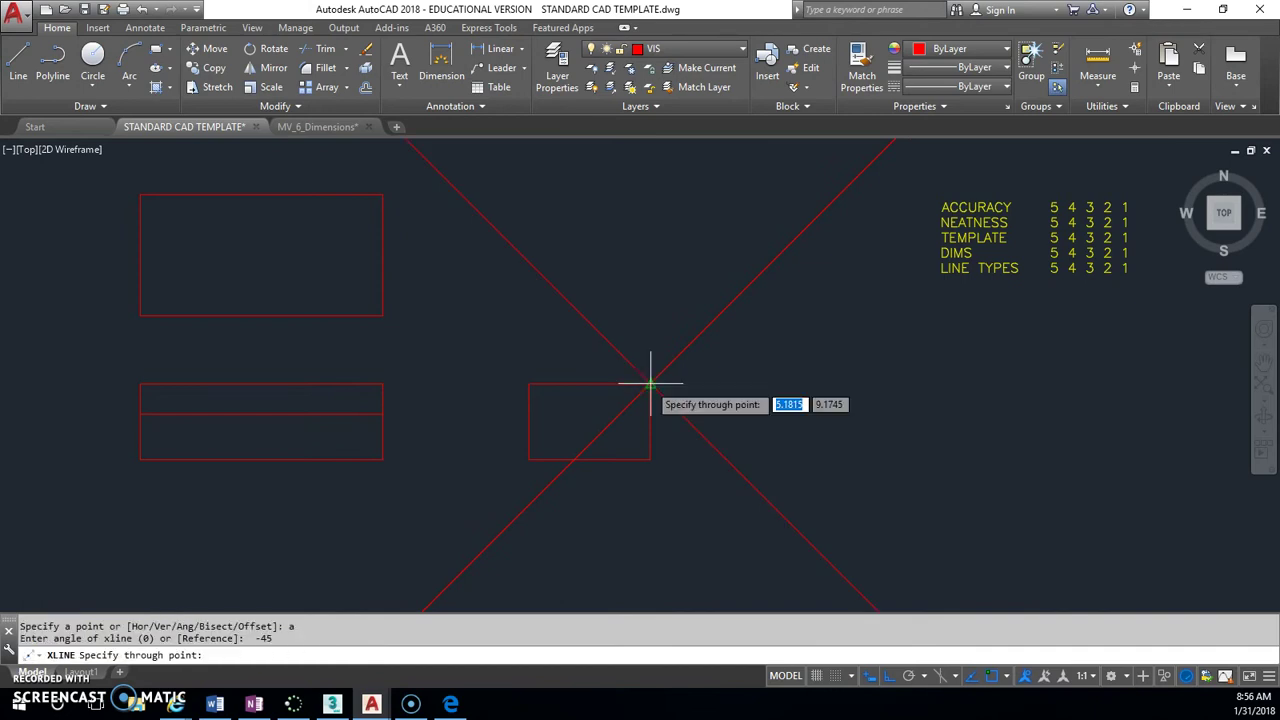
left_click(533, 388)
key("Escape")
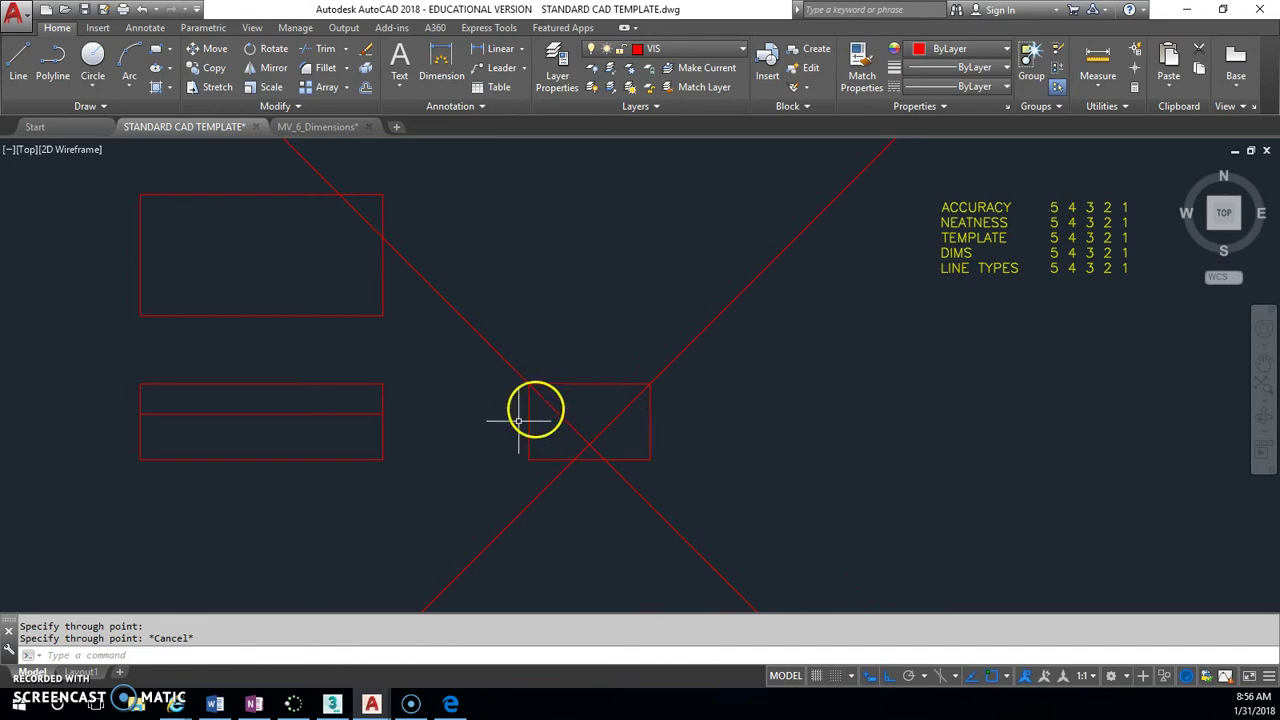
left_click(451, 704)
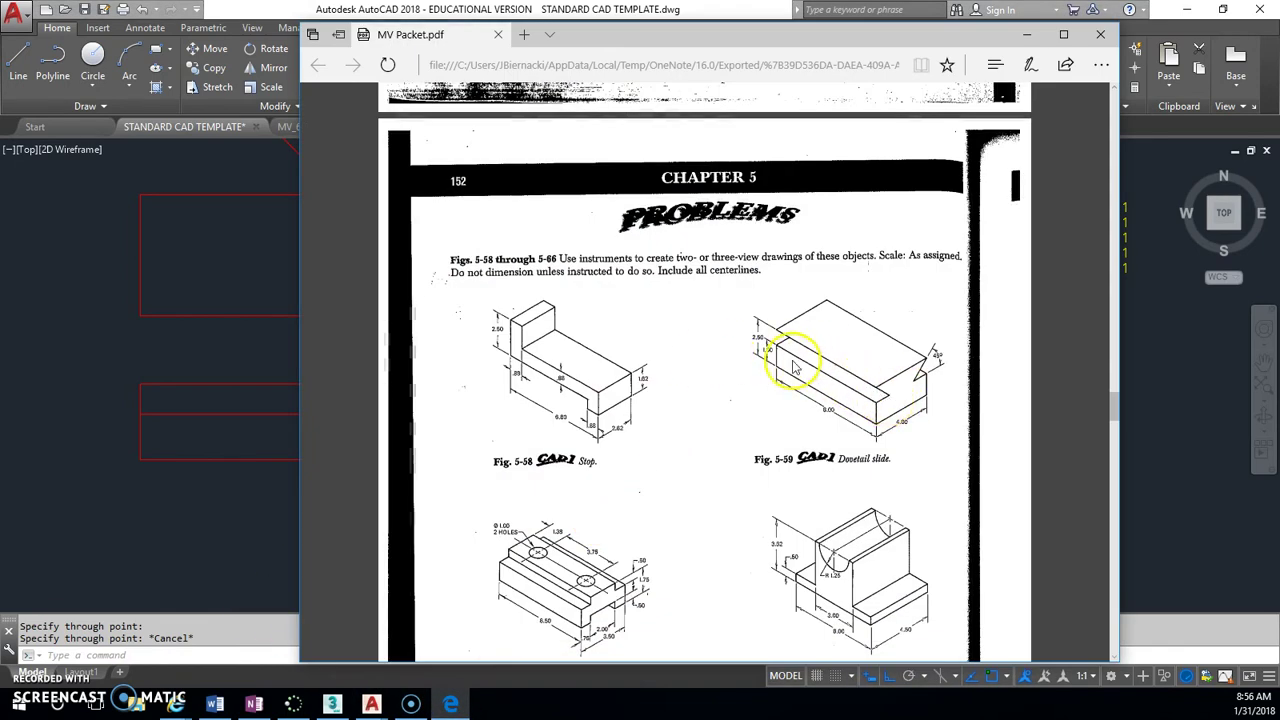
left_click(1027, 34)
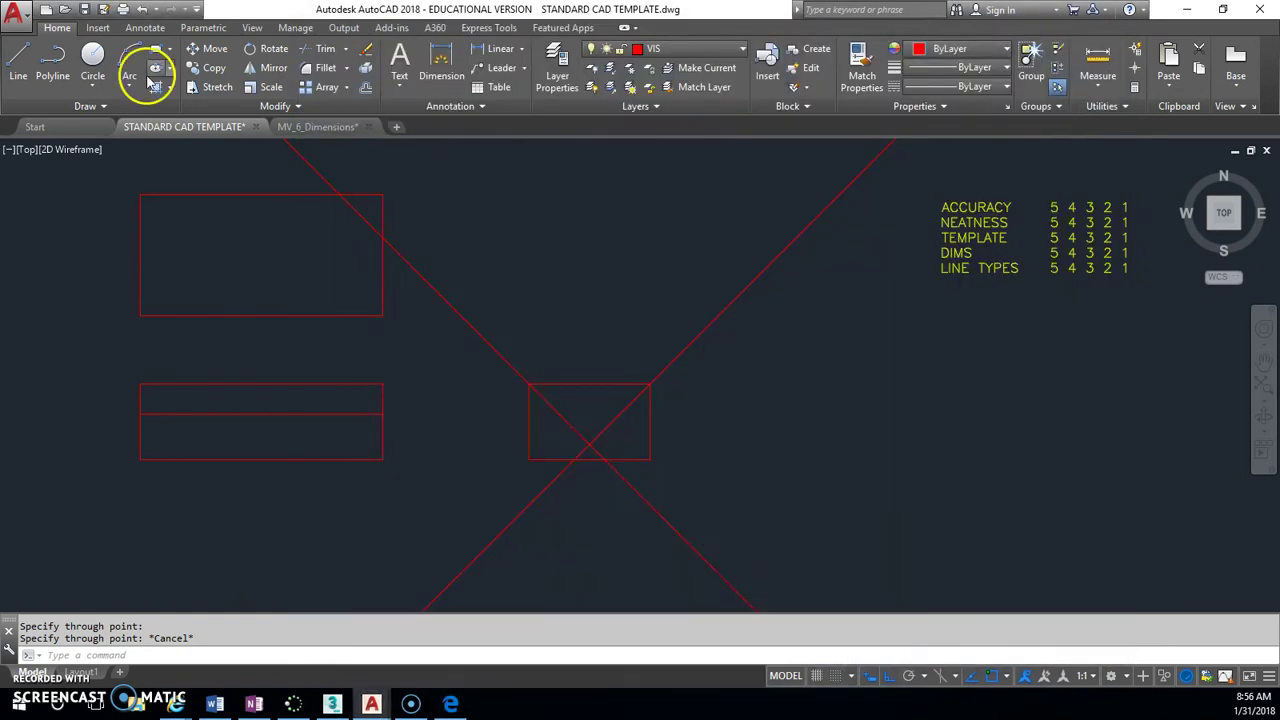
Project the front view's middle line across the side view.
left_click(18, 60)
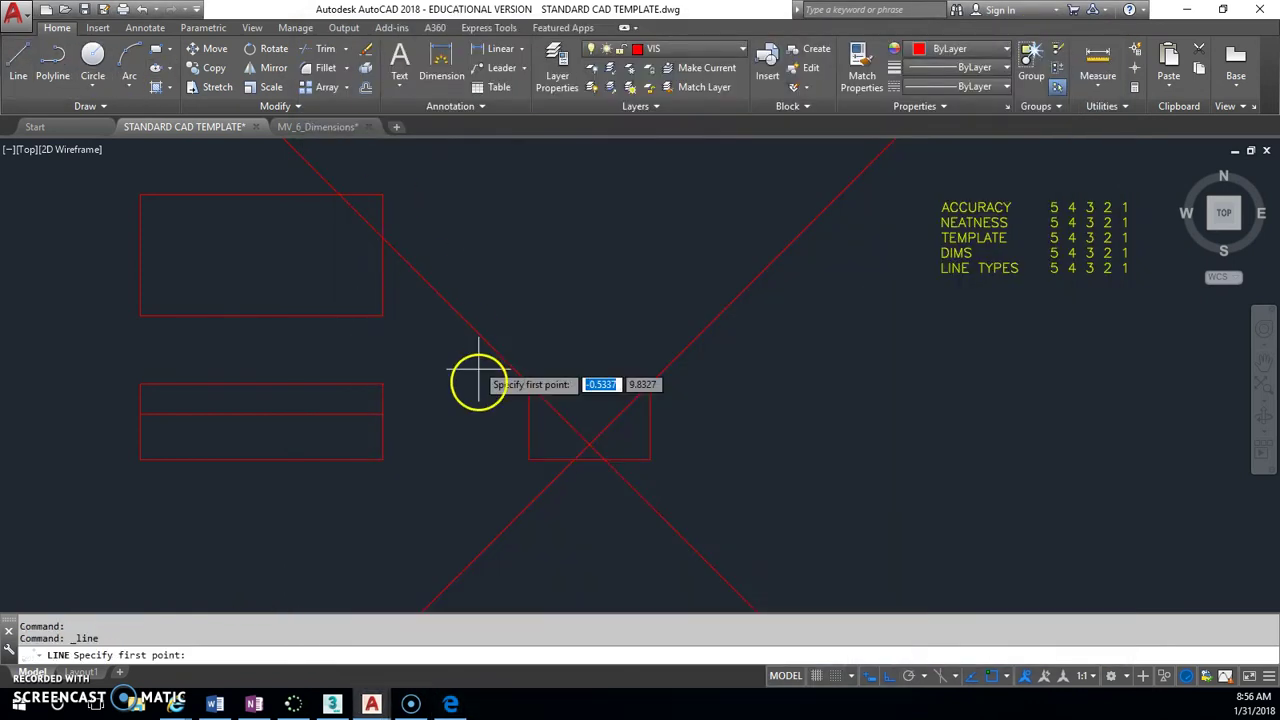
left_click(383, 413)
left_click(695, 413)
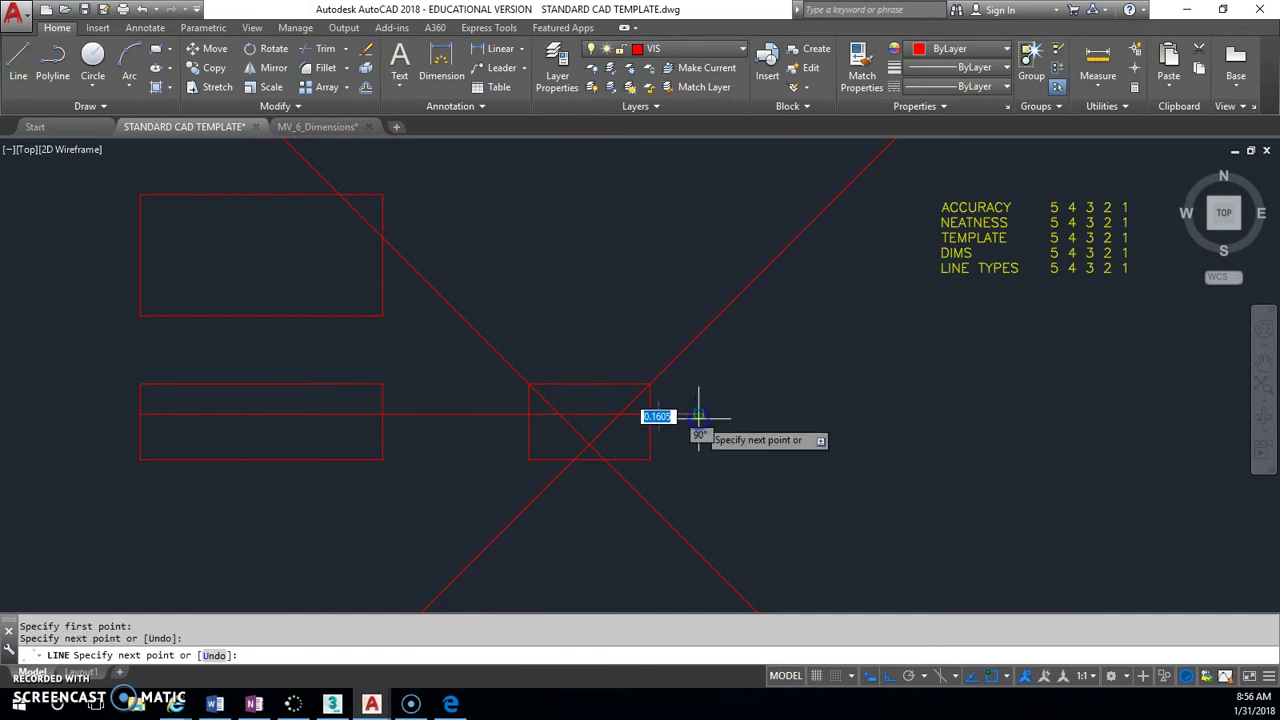
key("Escape")
Trim the diagonals and crossing lines to form the dovetail notch in the side view.
type("tr")
key("Return")
key("Return")
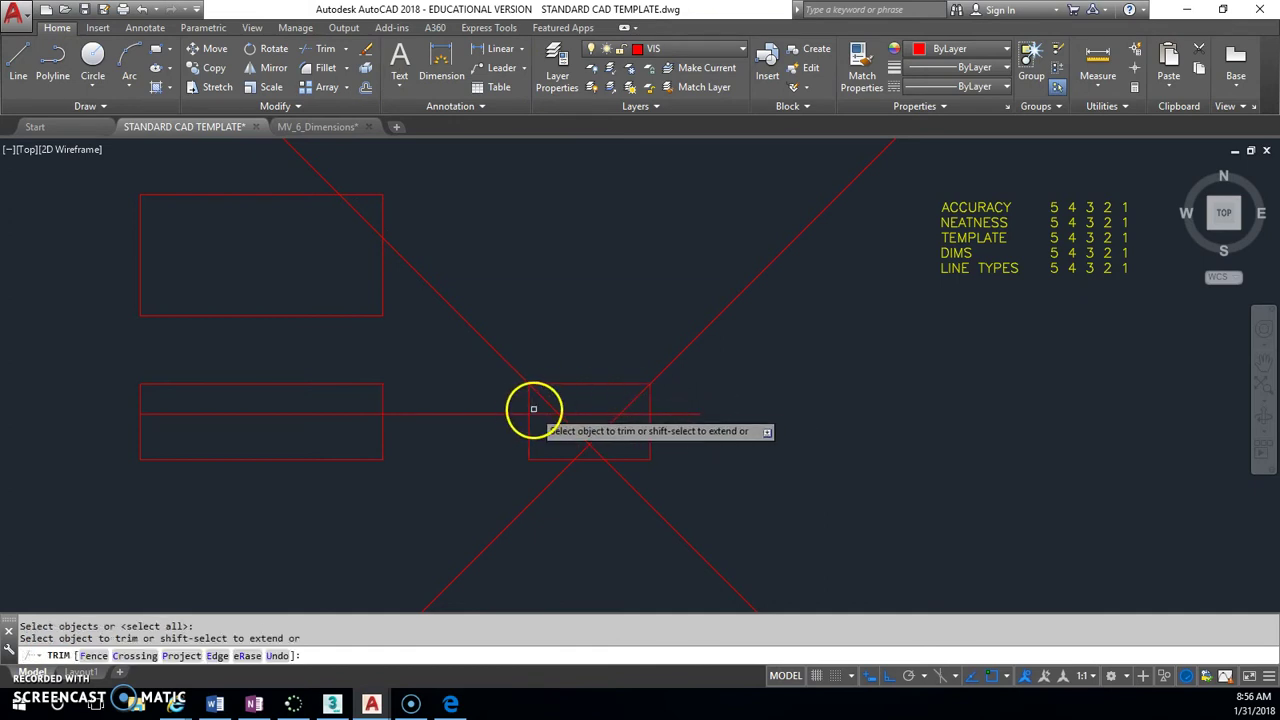
left_click(673, 356)
left_click(512, 348)
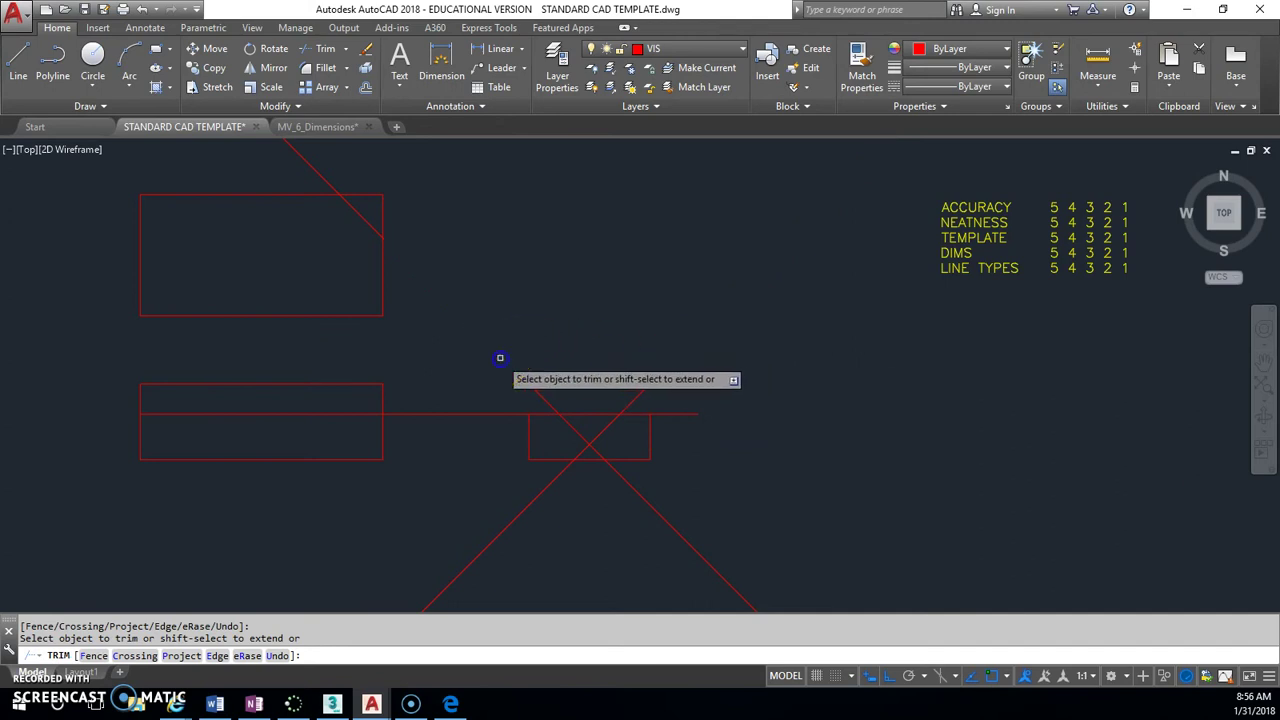
left_click(612, 432)
left_click(551, 434)
left_click(586, 409)
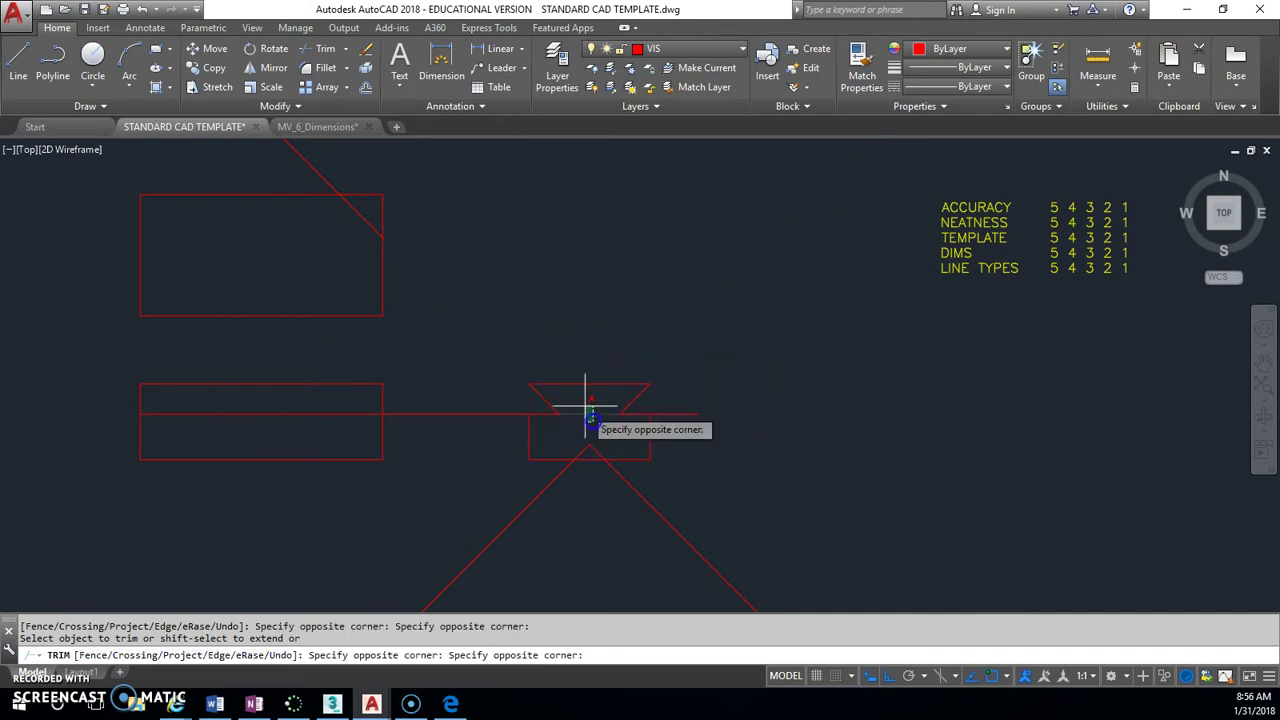
left_click(609, 437)
left_click(576, 440)
left_click(543, 434)
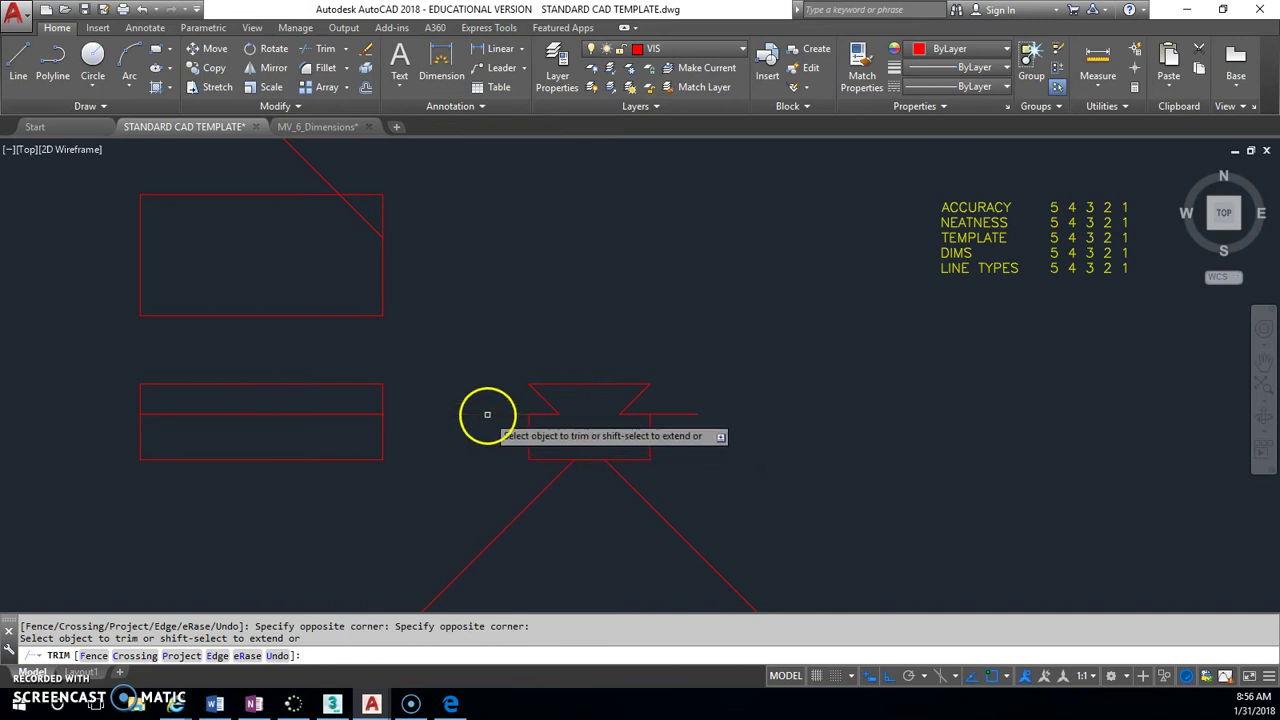
left_click(486, 414)
key("Escape")
Erase the miter diagonal at the top view and both lower diagonal lines.
left_click(686, 414)
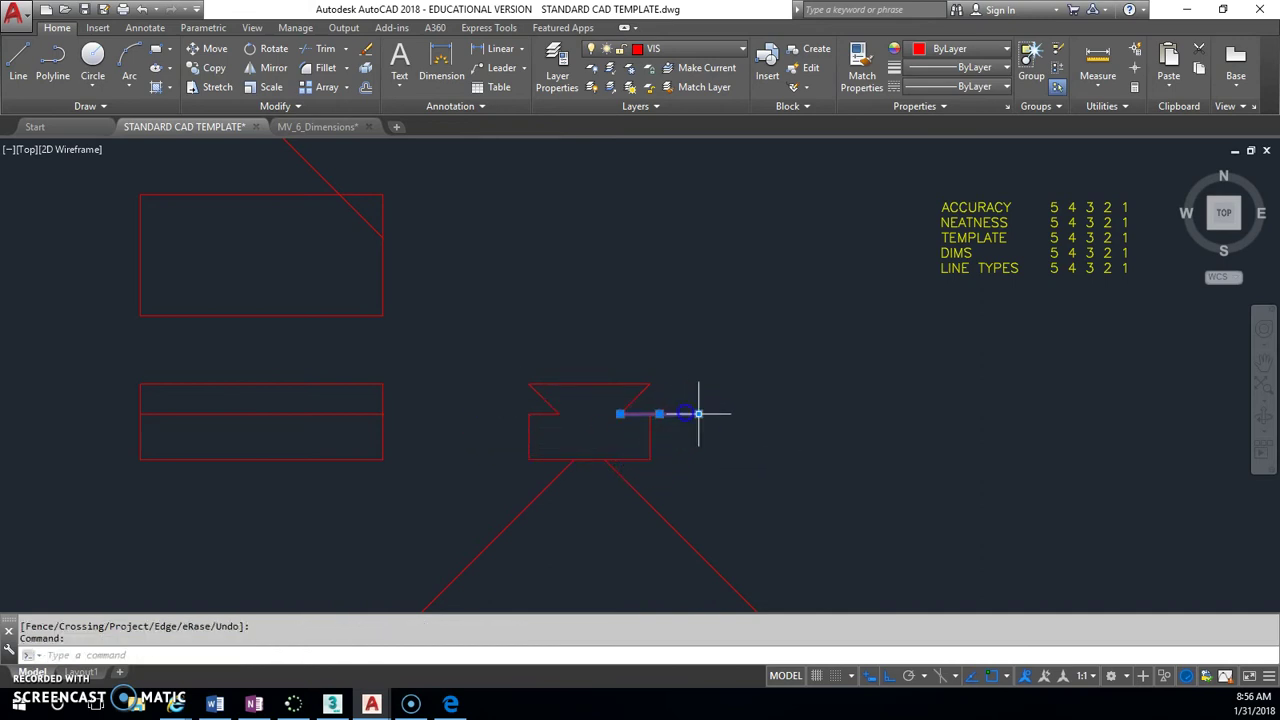
left_click(697, 413)
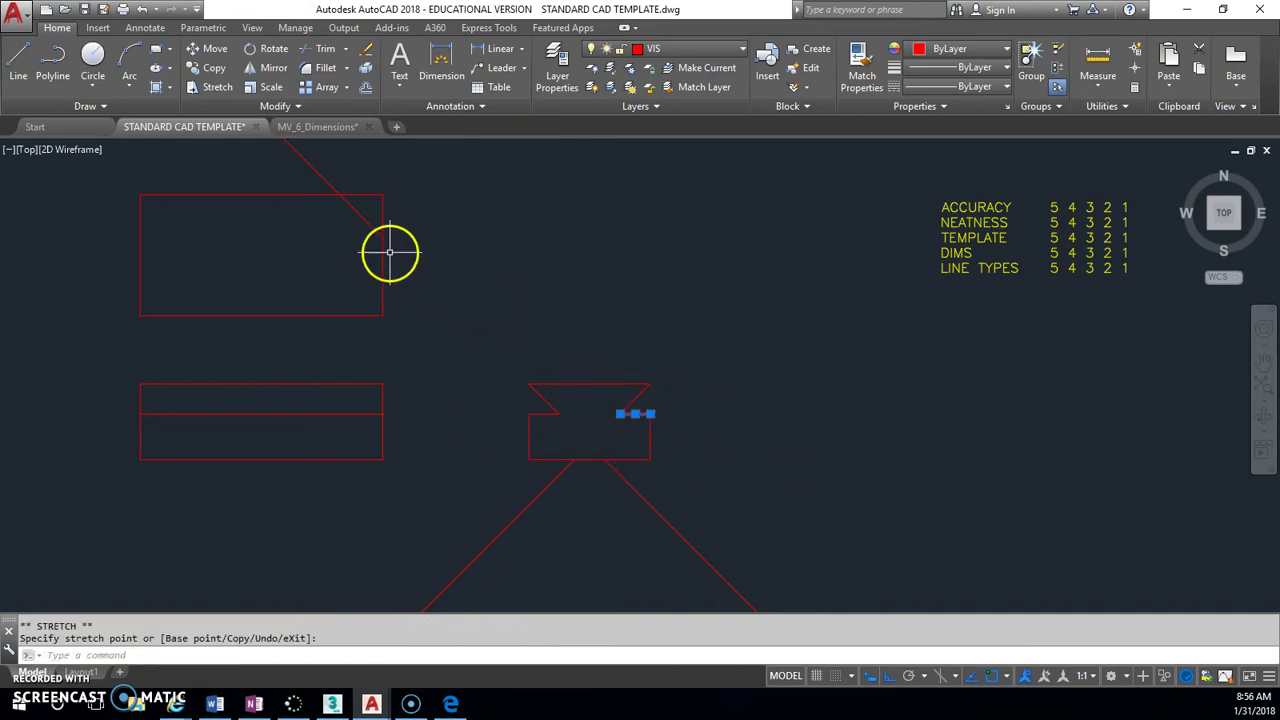
key("Escape")
left_click(366, 218)
key("Delete")
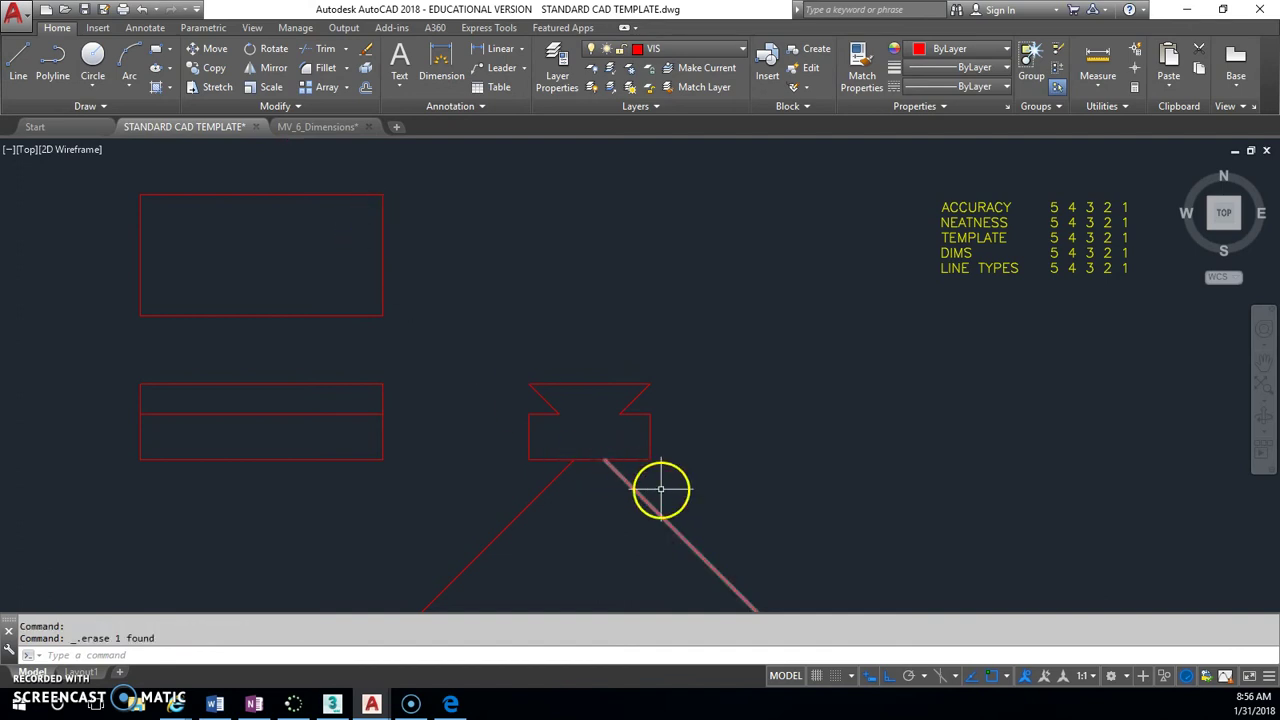
left_click(745, 530)
left_click(503, 513)
key("Delete")
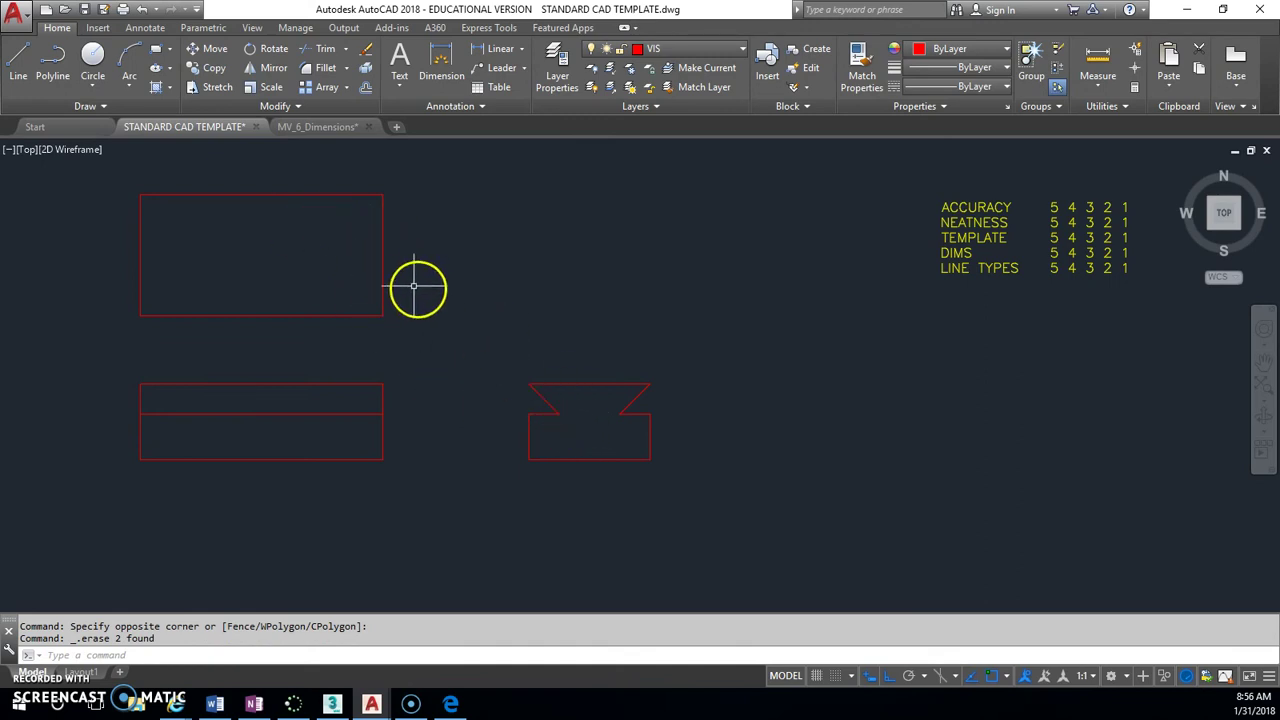
Check the reference problem sheet, then make HID the current layer.
left_click(451, 704)
left_click(451, 704)
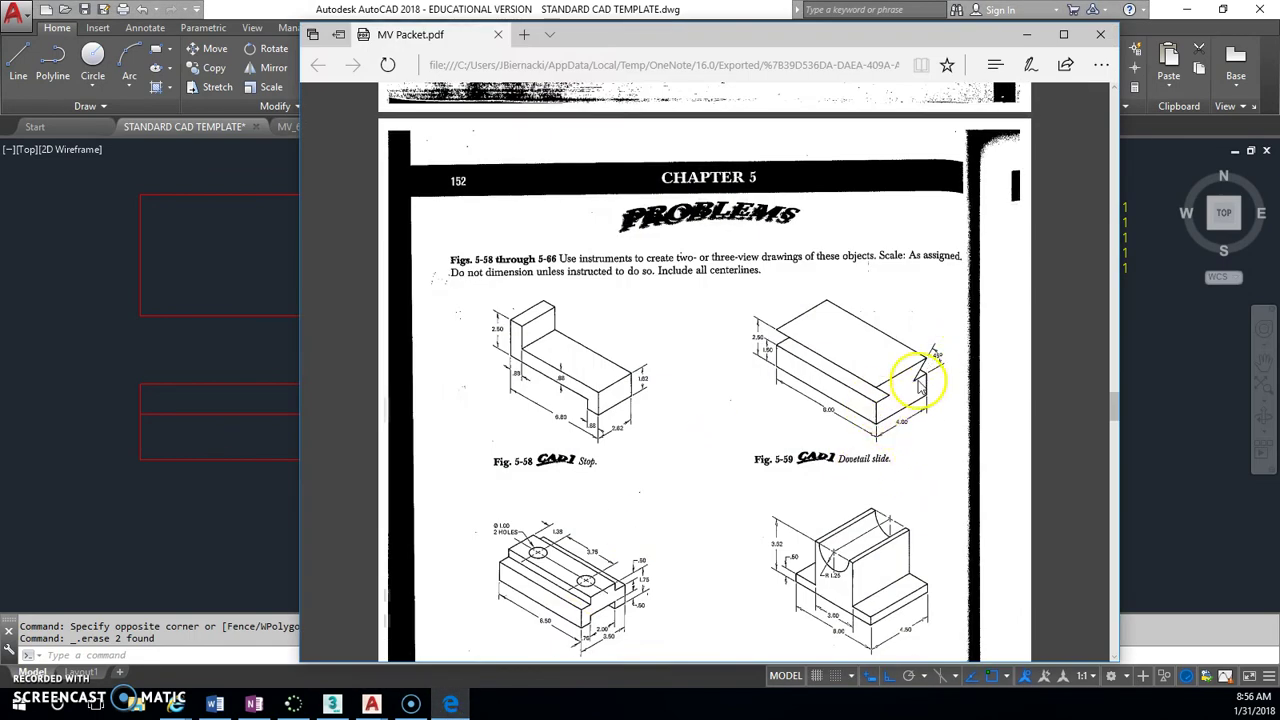
left_click(1100, 34)
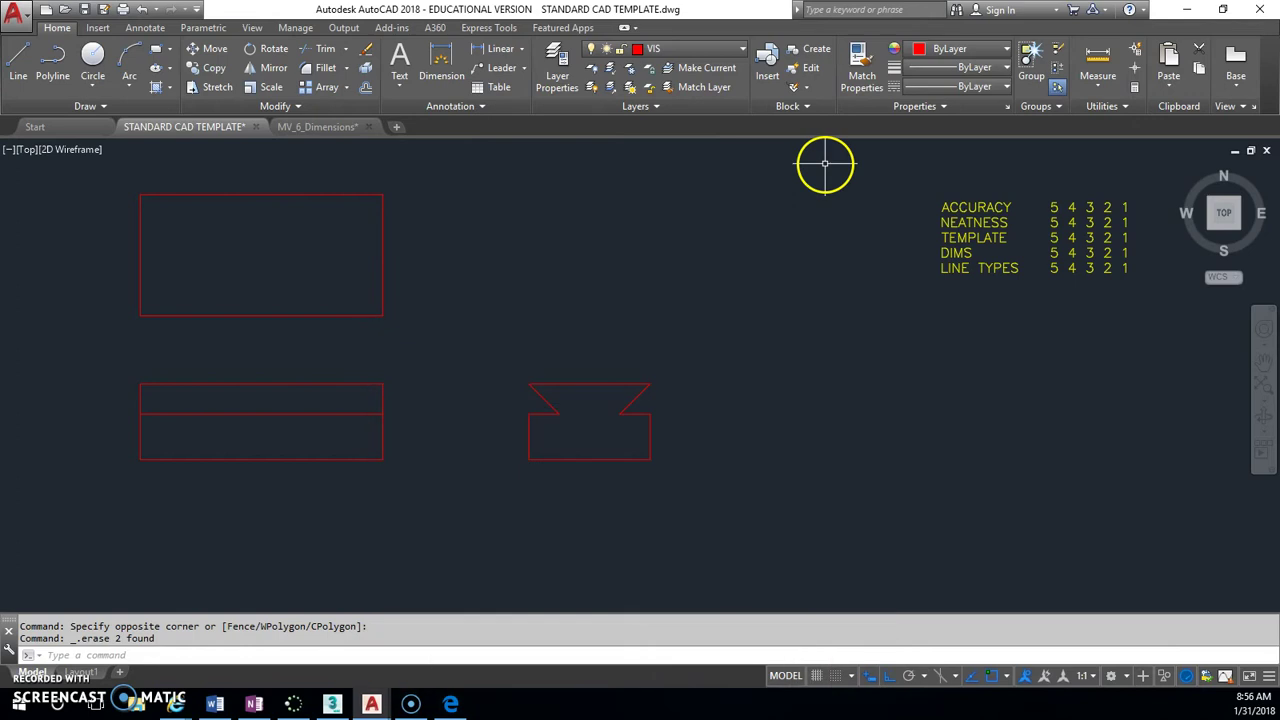
left_click(736, 50)
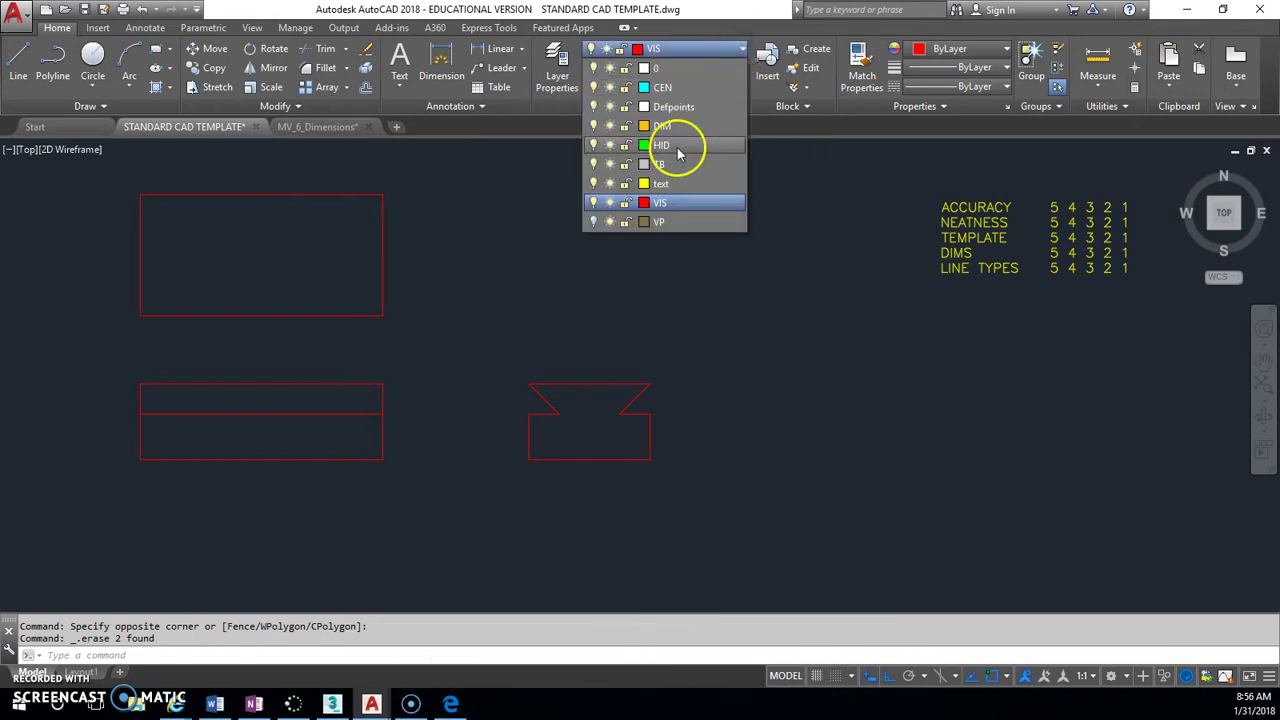
left_click(680, 149)
Place a 45° miter construction line with XLINE.
type("xl")
key("Return")
type("a")
key("Return")
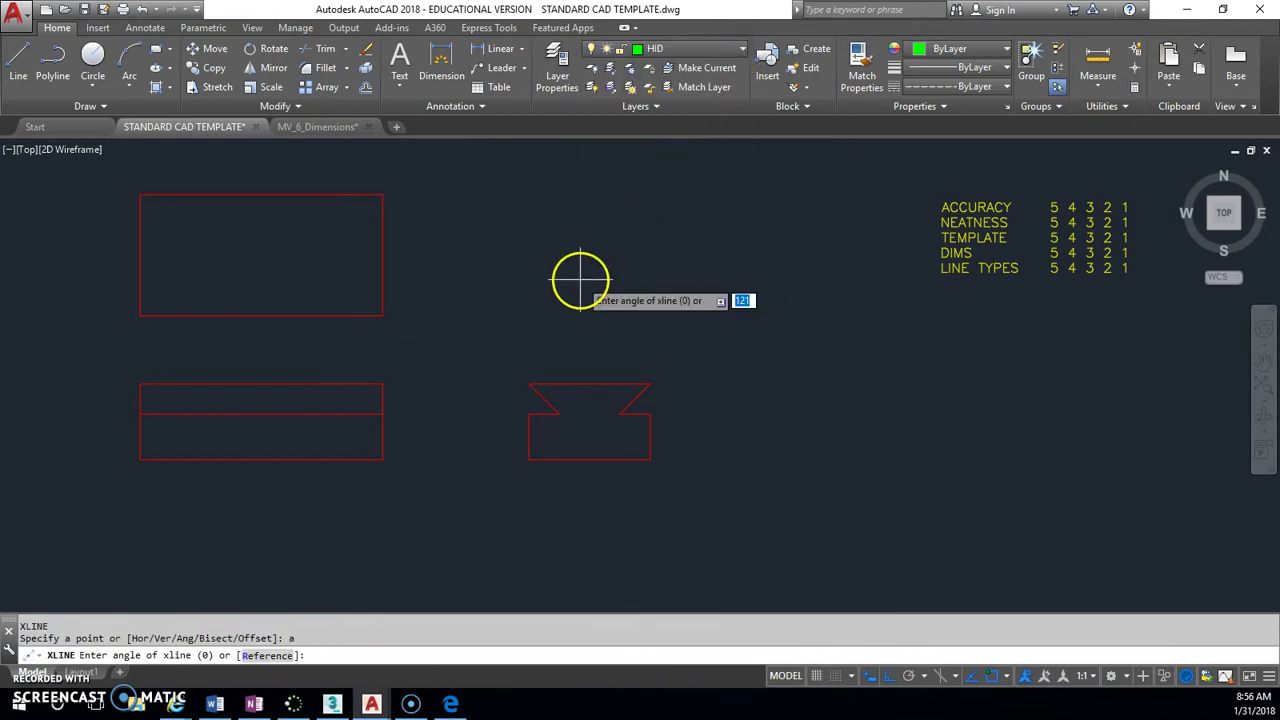
type("45")
key("Return")
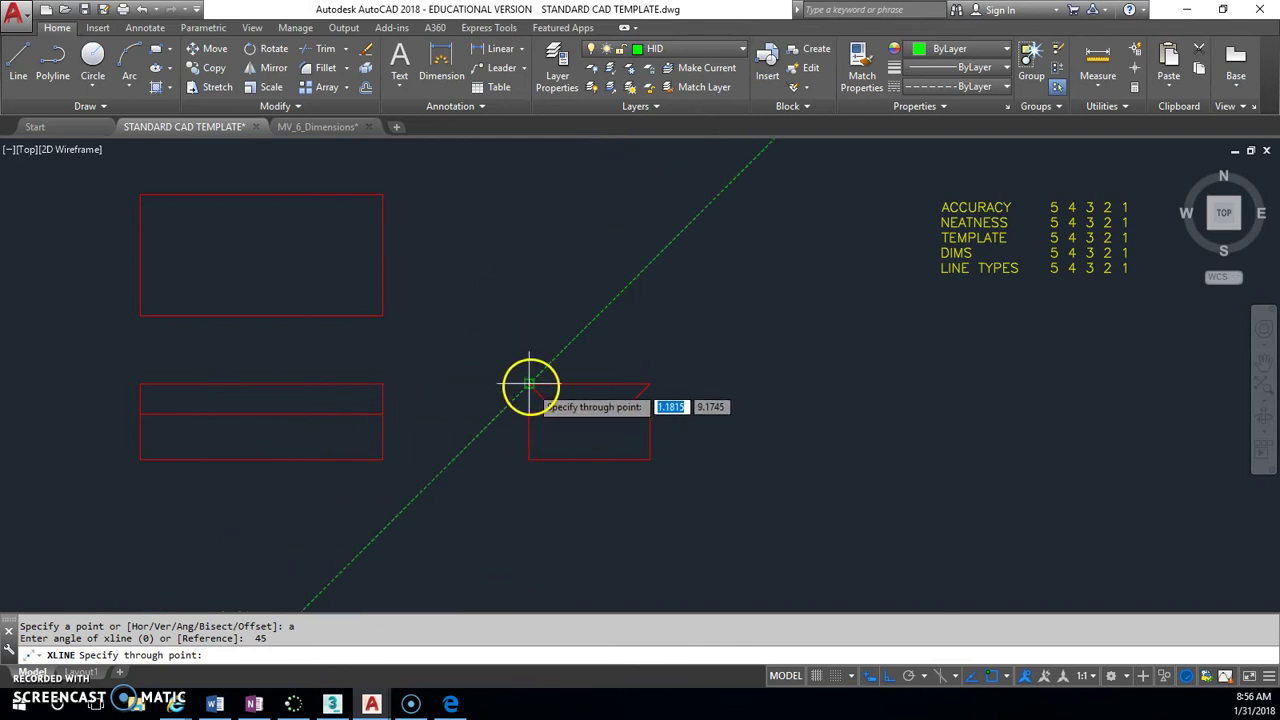
left_click(531, 314)
key("Escape")
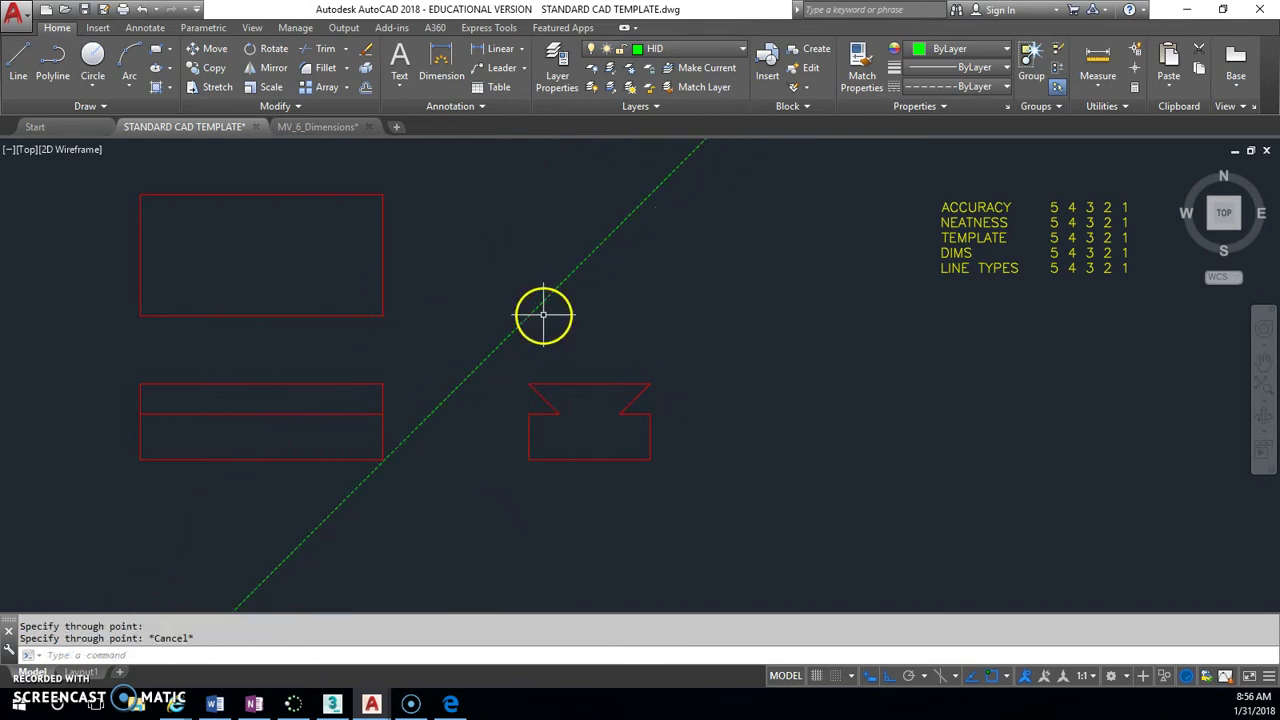
Draw a vertical line from the notch corner and two horizontal projection lines across the top view.
type("l")
key("Return")
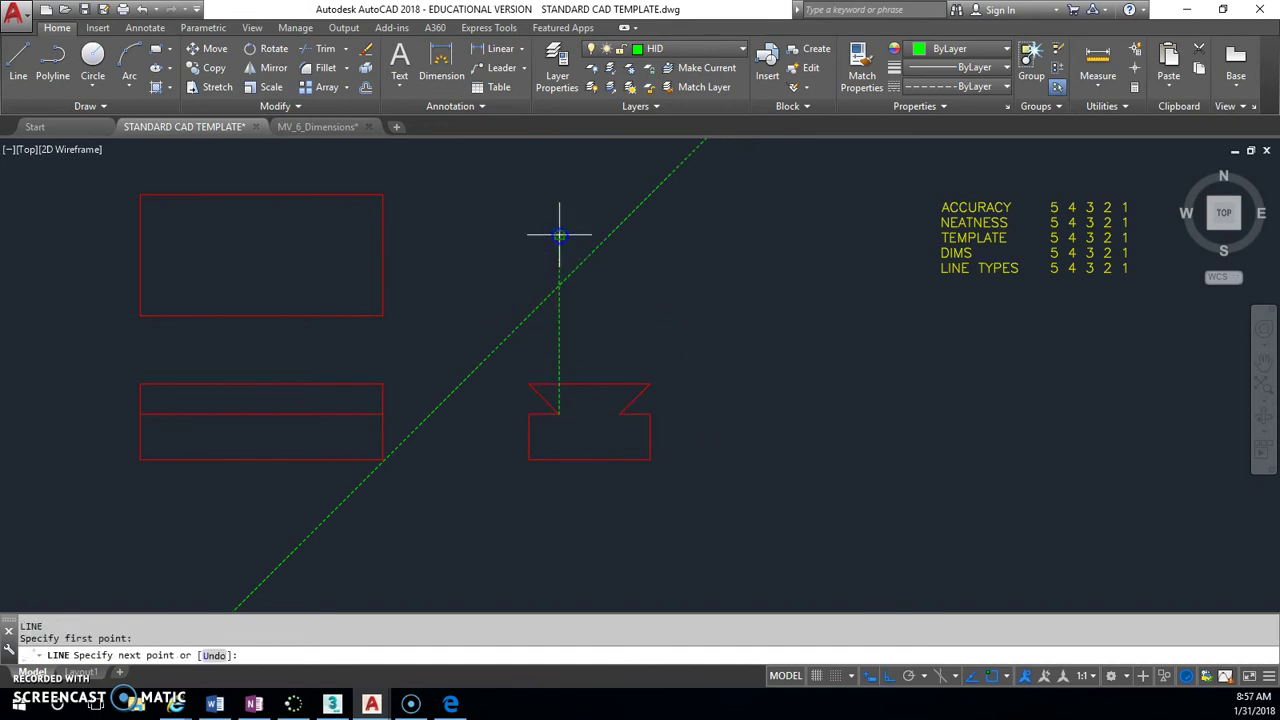
left_click(620, 412)
left_click(621, 172)
key("Return")
key("Return")
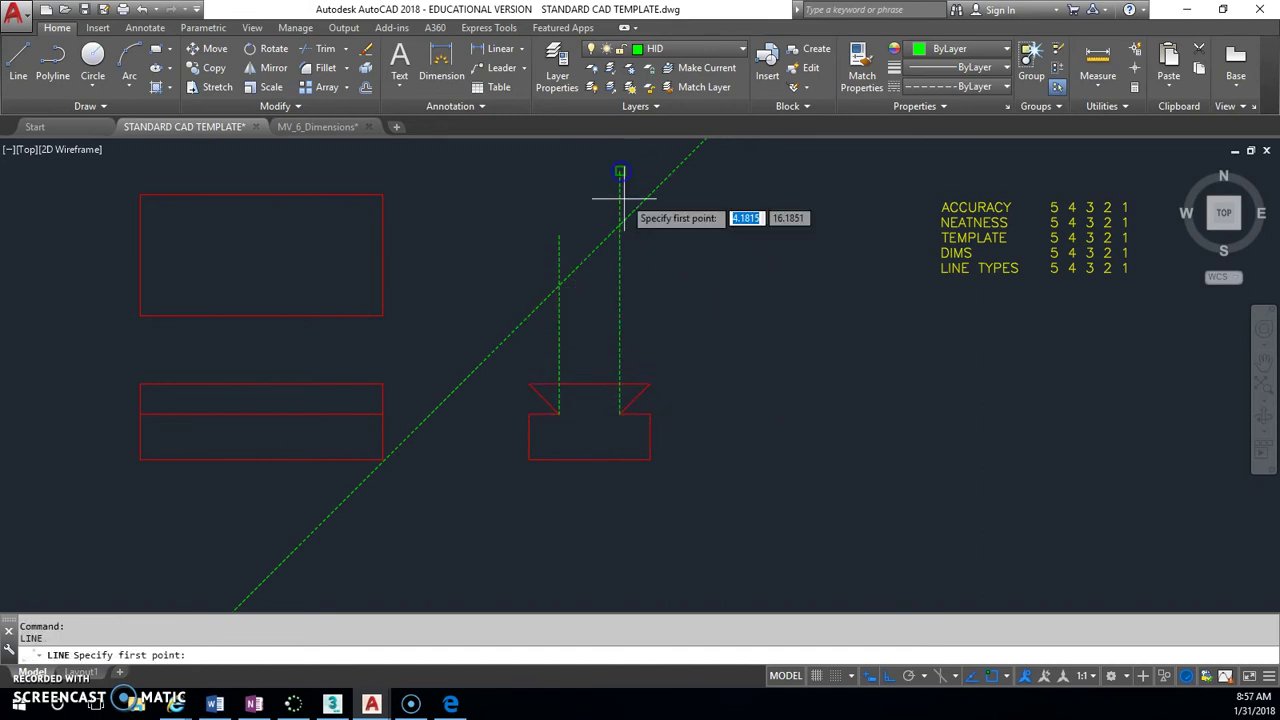
left_click(620, 224)
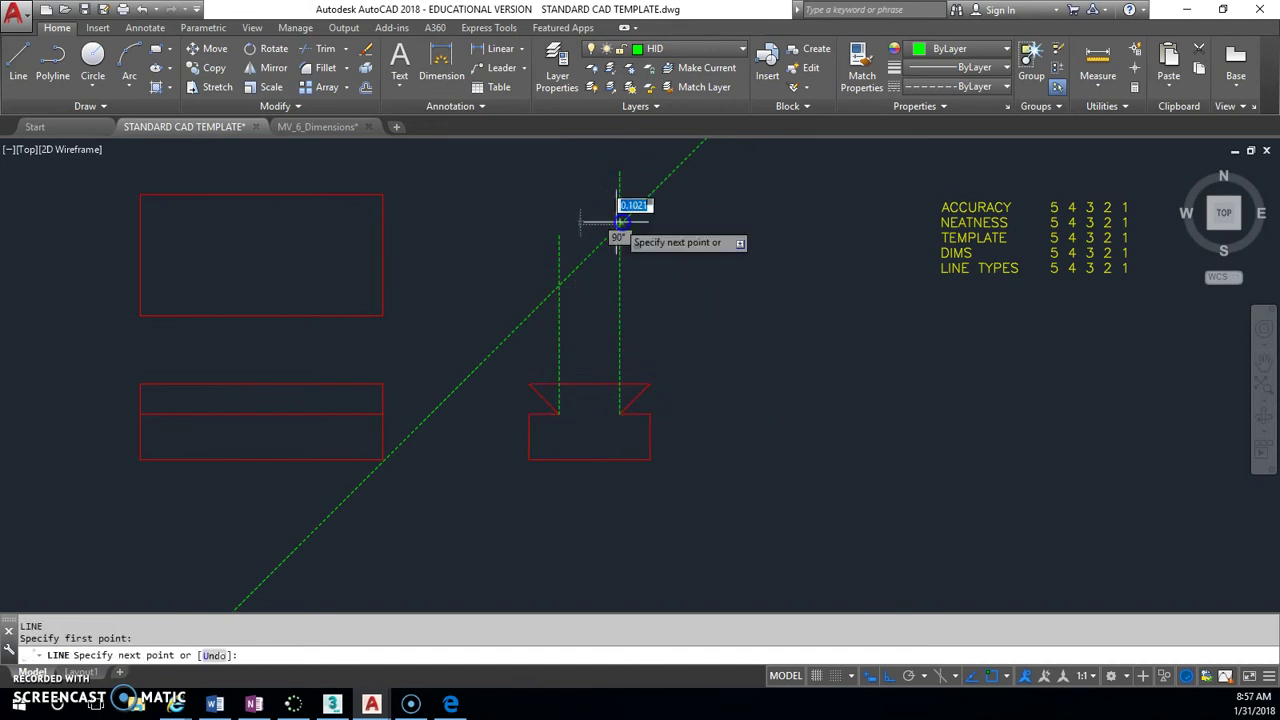
left_click(137, 224)
key("Return")
key("Return")
left_click(559, 286)
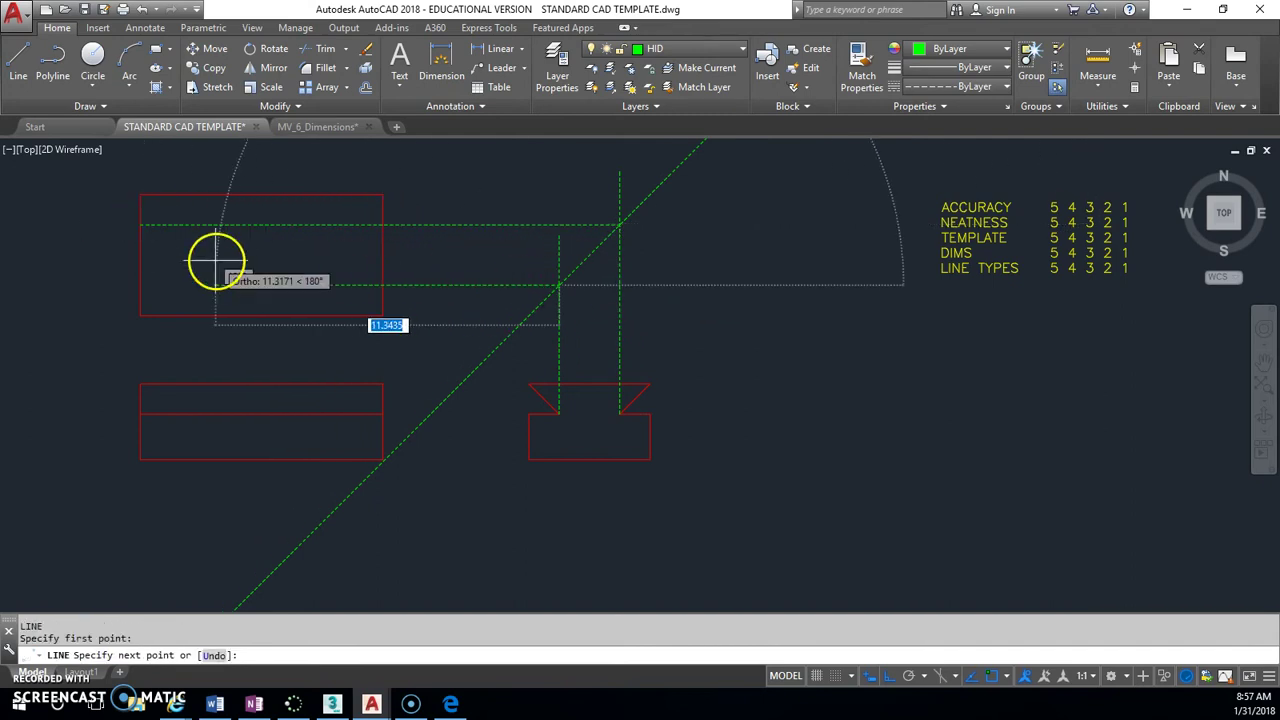
left_click(137, 287)
key("Return")
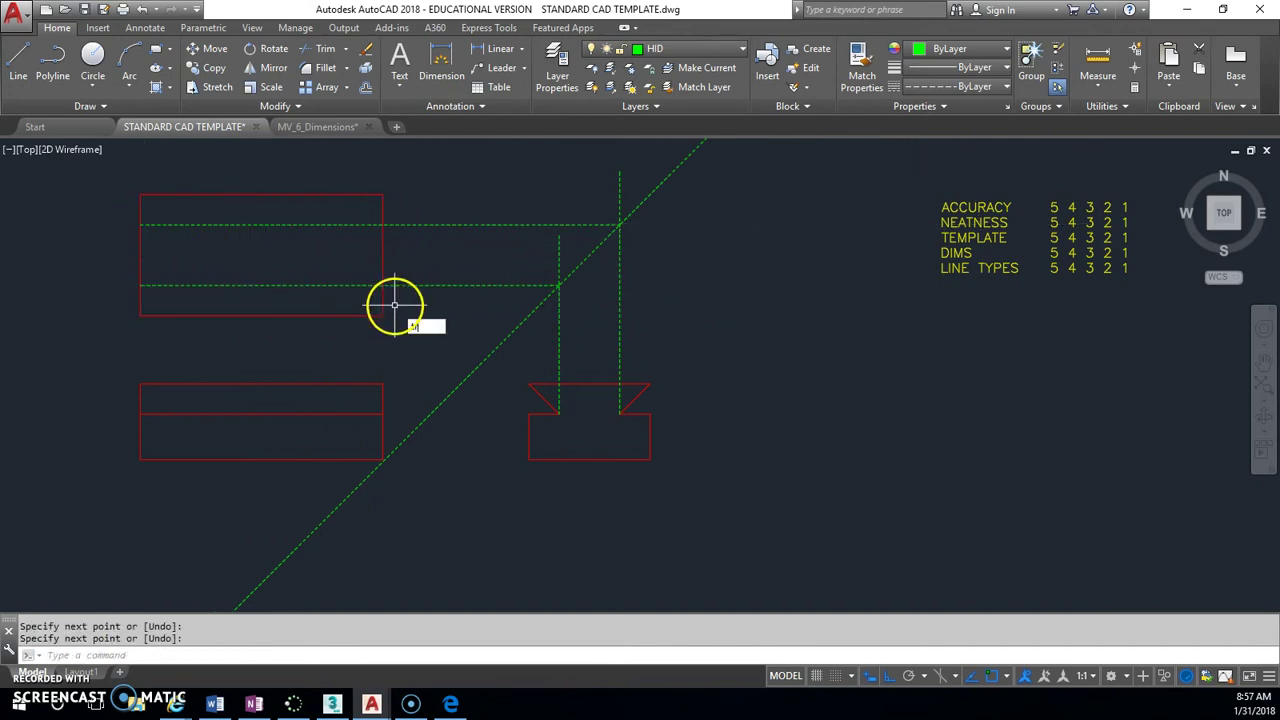
Trim both hidden lines back to the rectangle's right edge.
type("tr")
key("Return")
left_click(382, 245)
key("Return")
left_click_drag(437, 337, 468, 248)
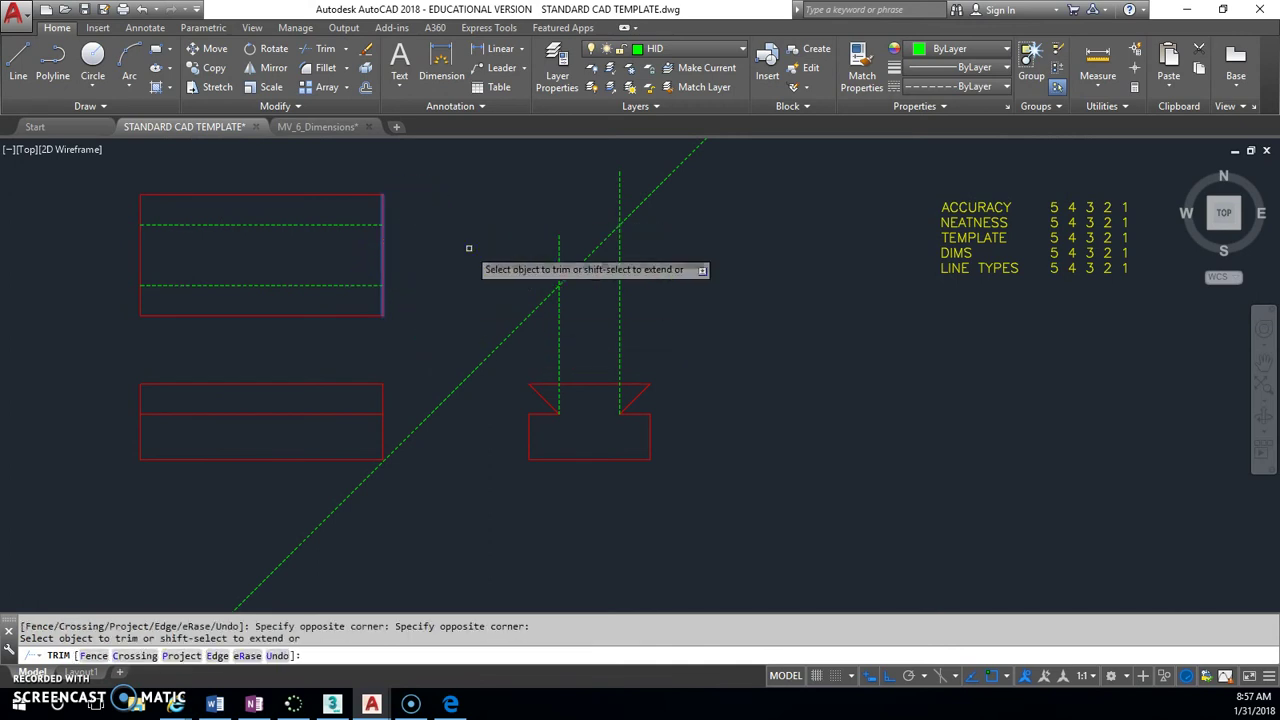
key("Escape")
Erase the miter and vertical construction lines and recenter the view.
left_click(760, 360)
left_click(514, 223)
key("Delete")
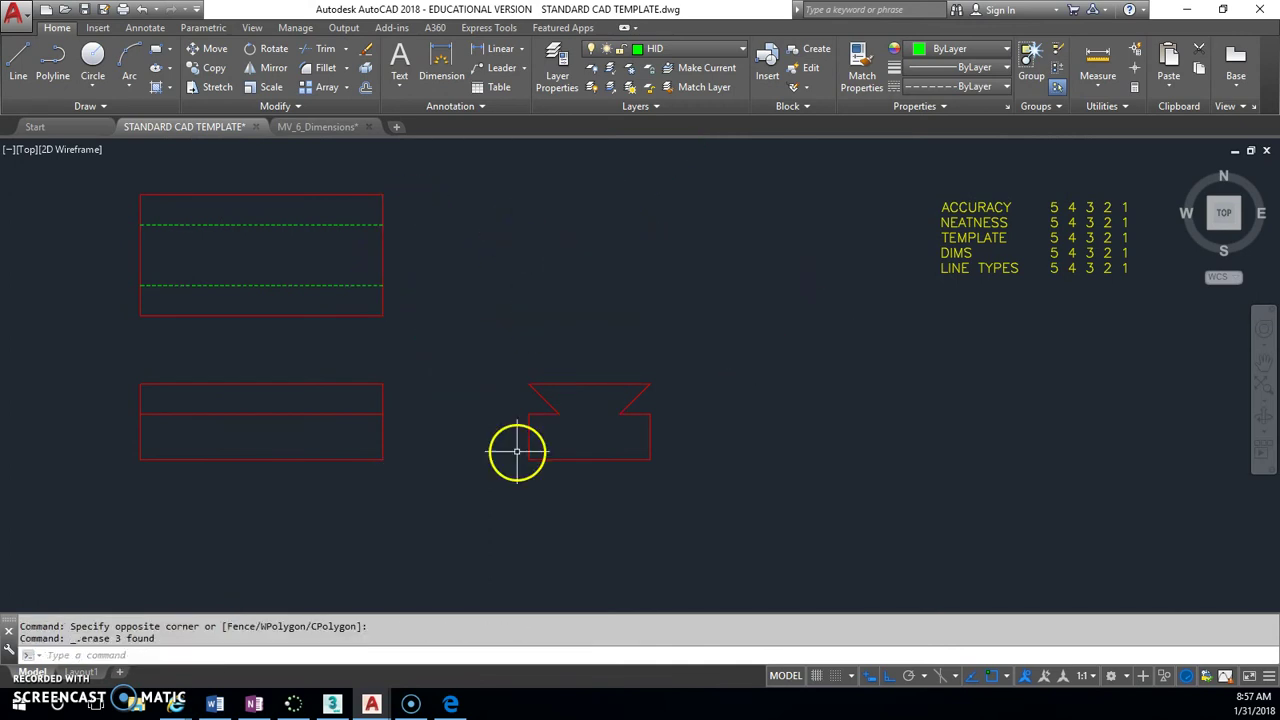
mouse_move(469, 346)
middle_mouse_down()
mouse_move(609, 363)
mouse_move(541, 374)
middle_mouse_up()
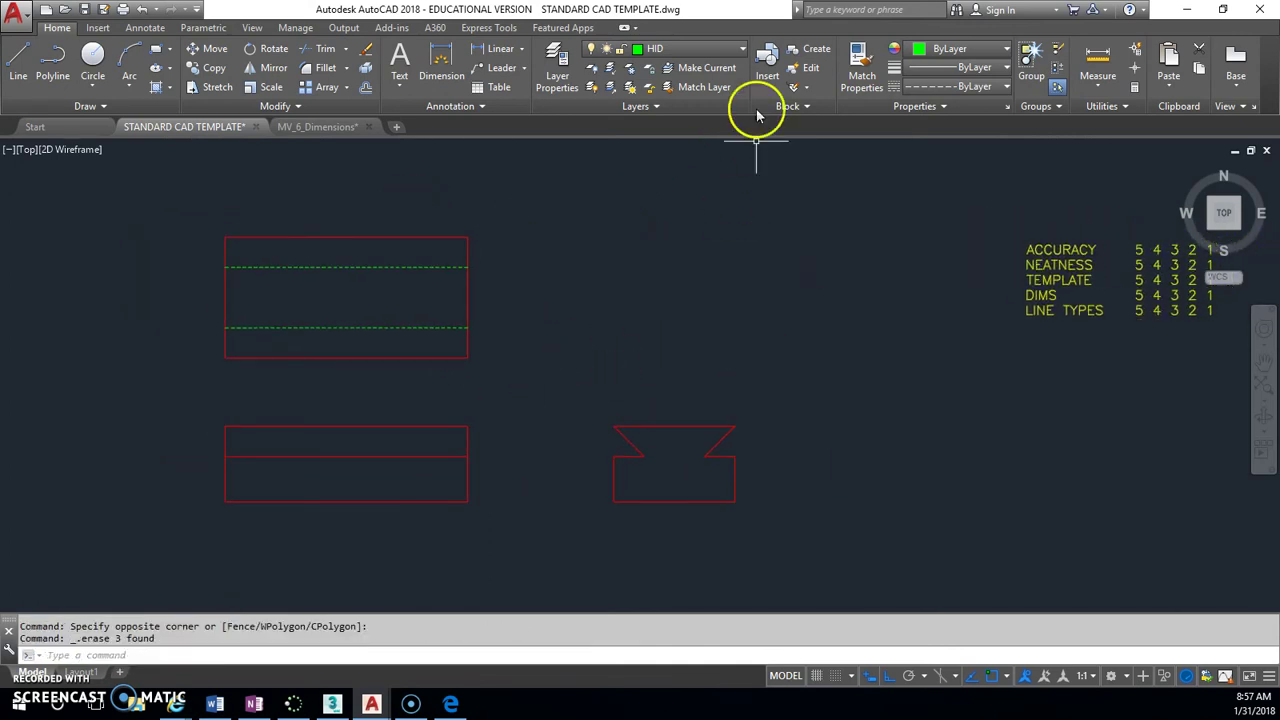
On layer DIM, add the 2.500 and 1.500 vertical dimensions to the front view.
left_click(747, 48)
left_click(706, 124)
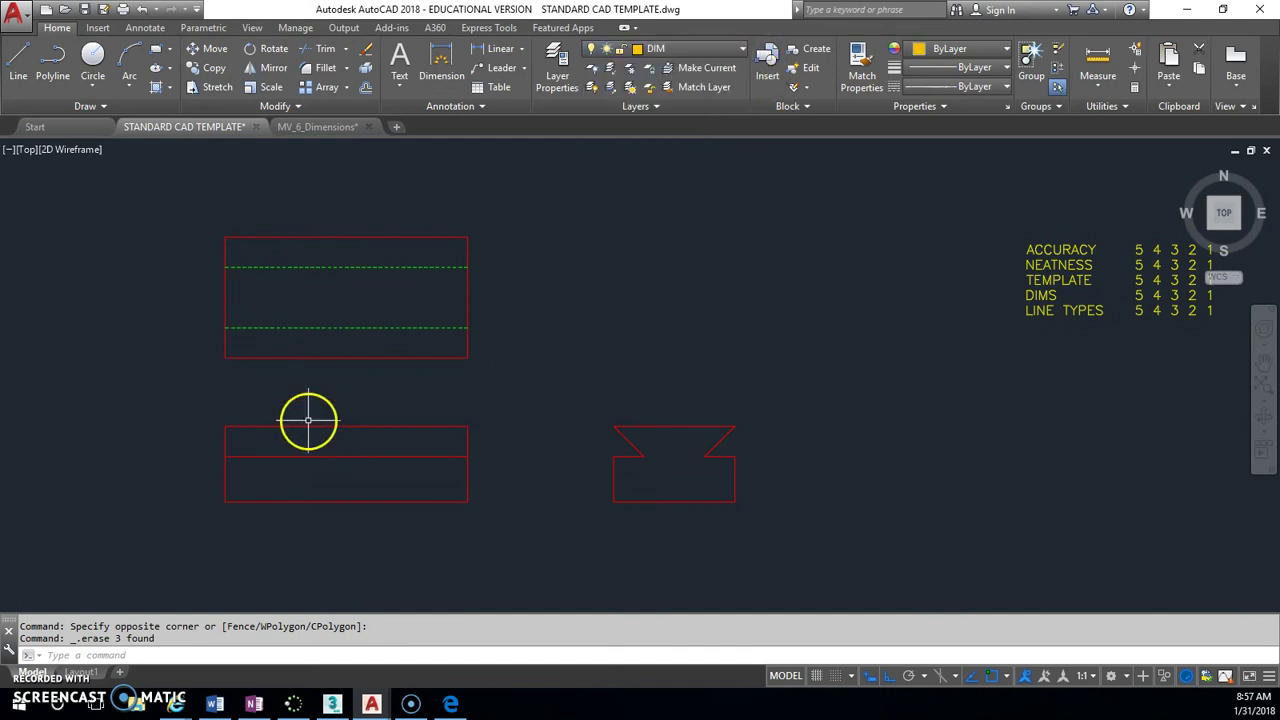
left_click(497, 49)
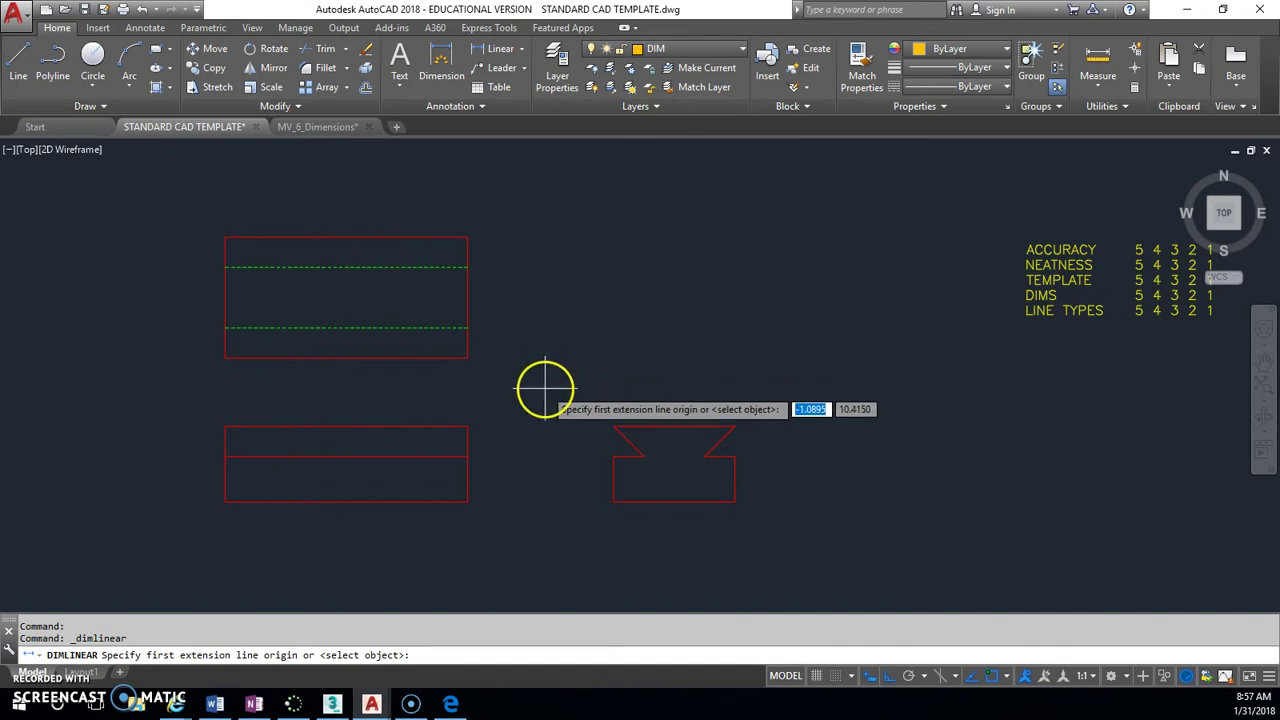
left_click(467, 427)
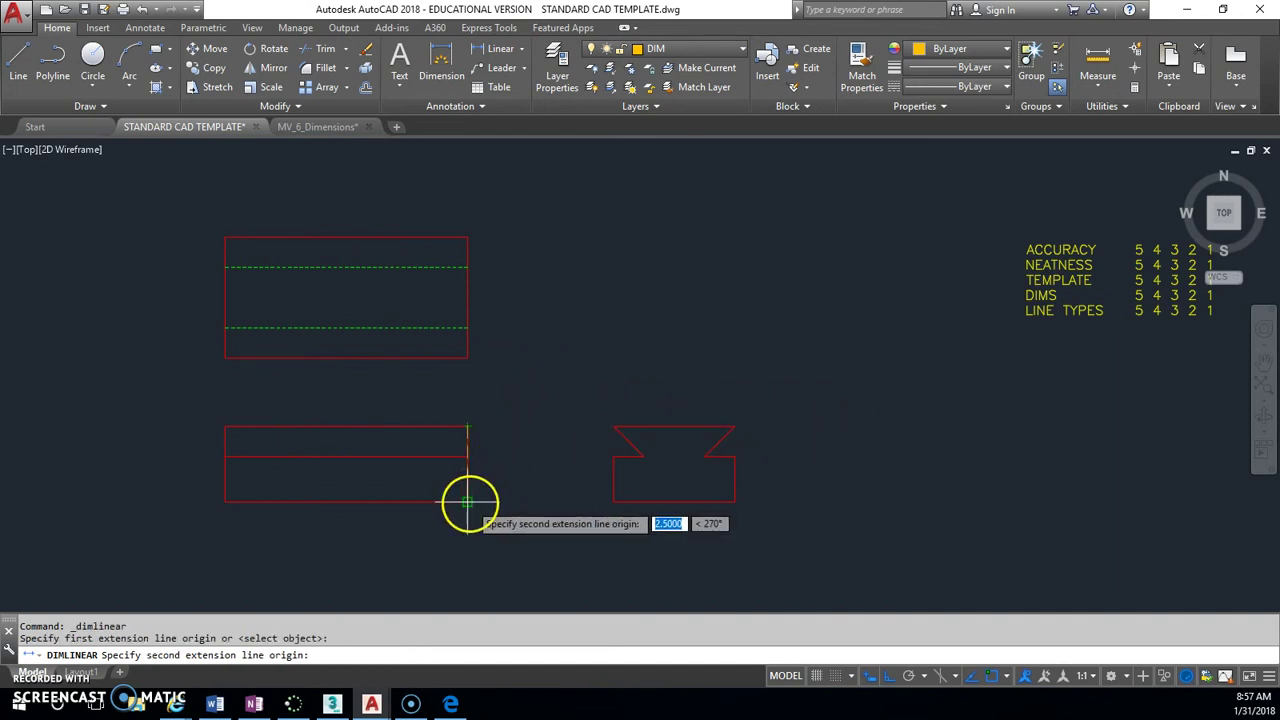
left_click(467, 502)
left_click(522, 501)
key("Return")
left_click(467, 457)
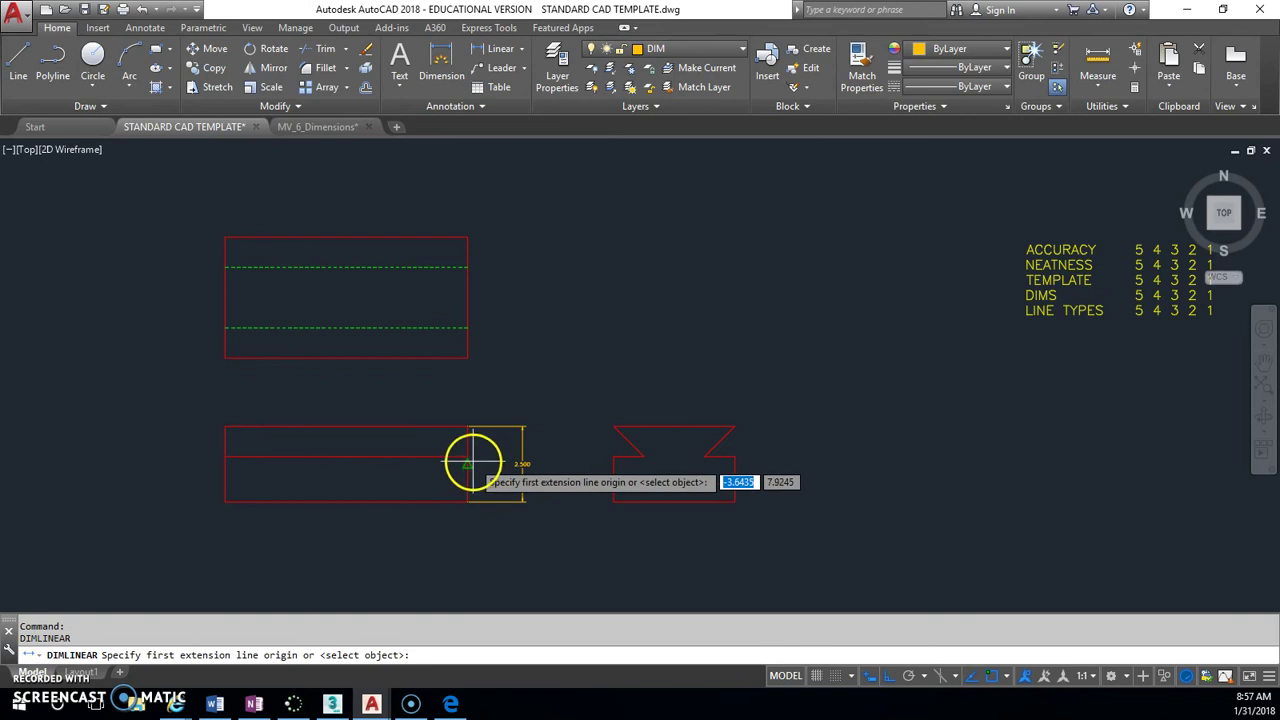
left_click(467, 502)
left_click(467, 502)
left_click(484, 486)
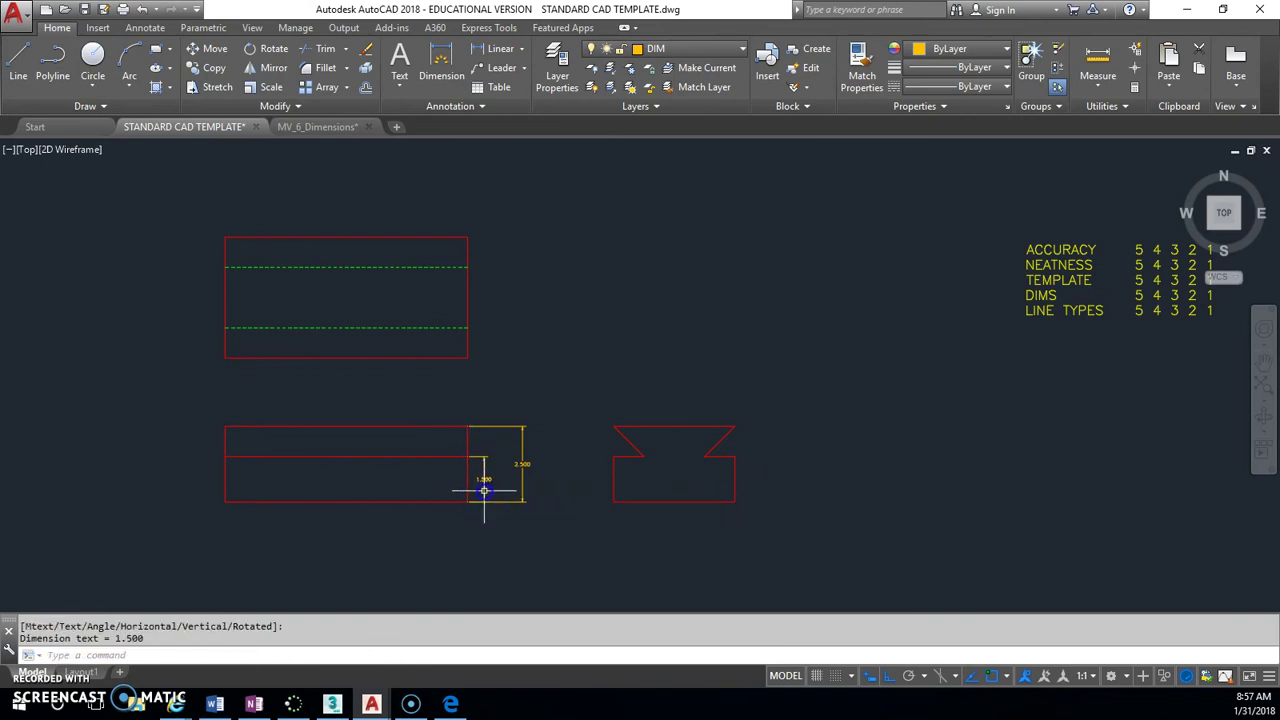
Add the 4.000 top-view depth and 8.000 front-view width dimensions, then check the reference sheet.
key("Return")
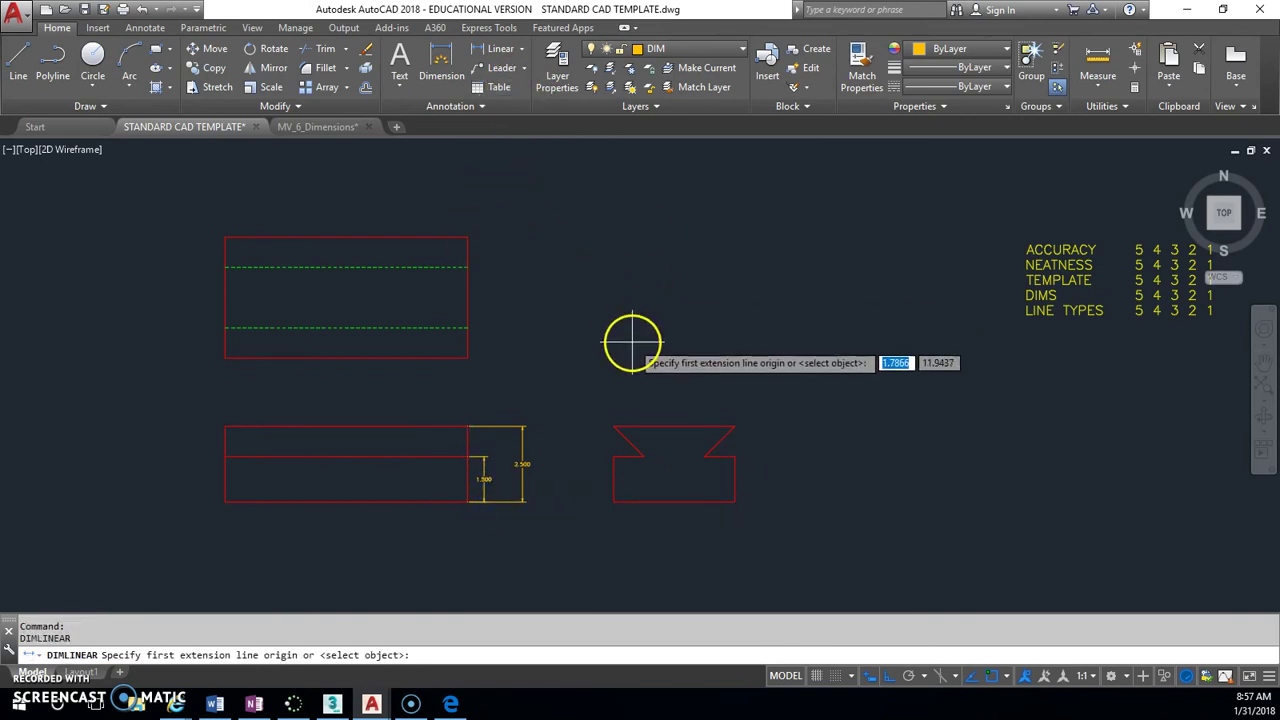
left_click(467, 237)
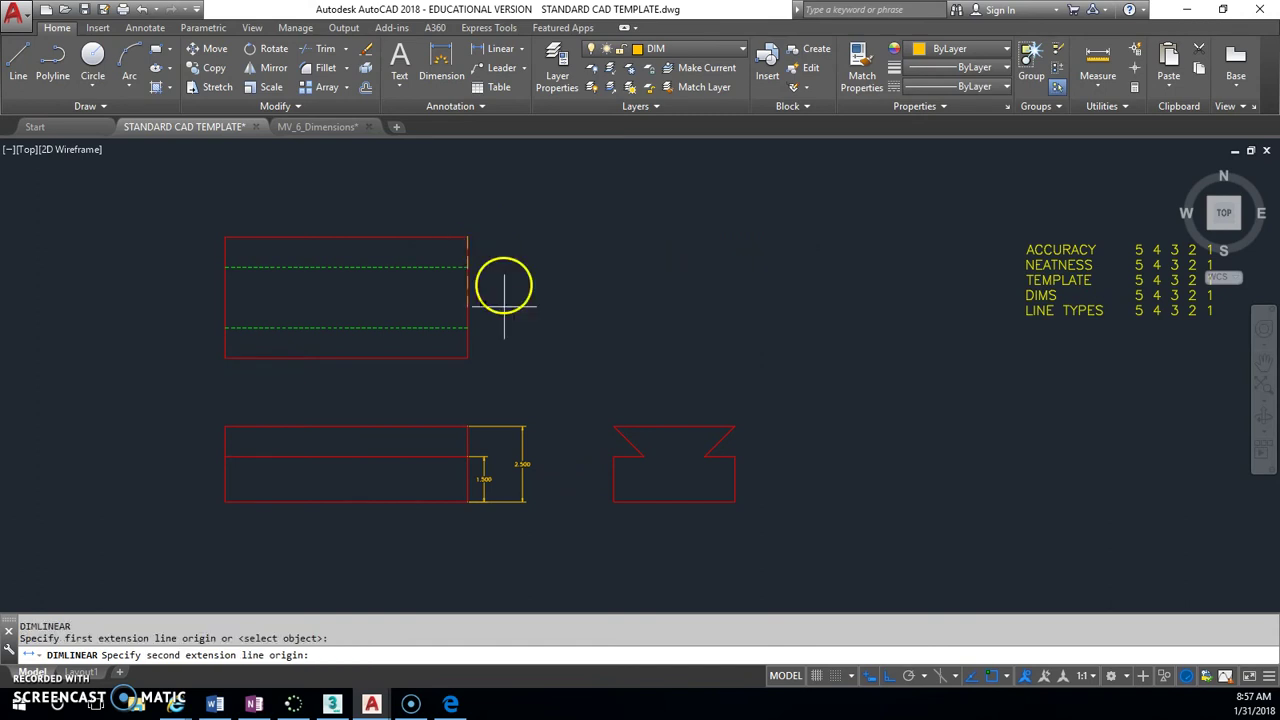
left_click(467, 357)
left_click(518, 360)
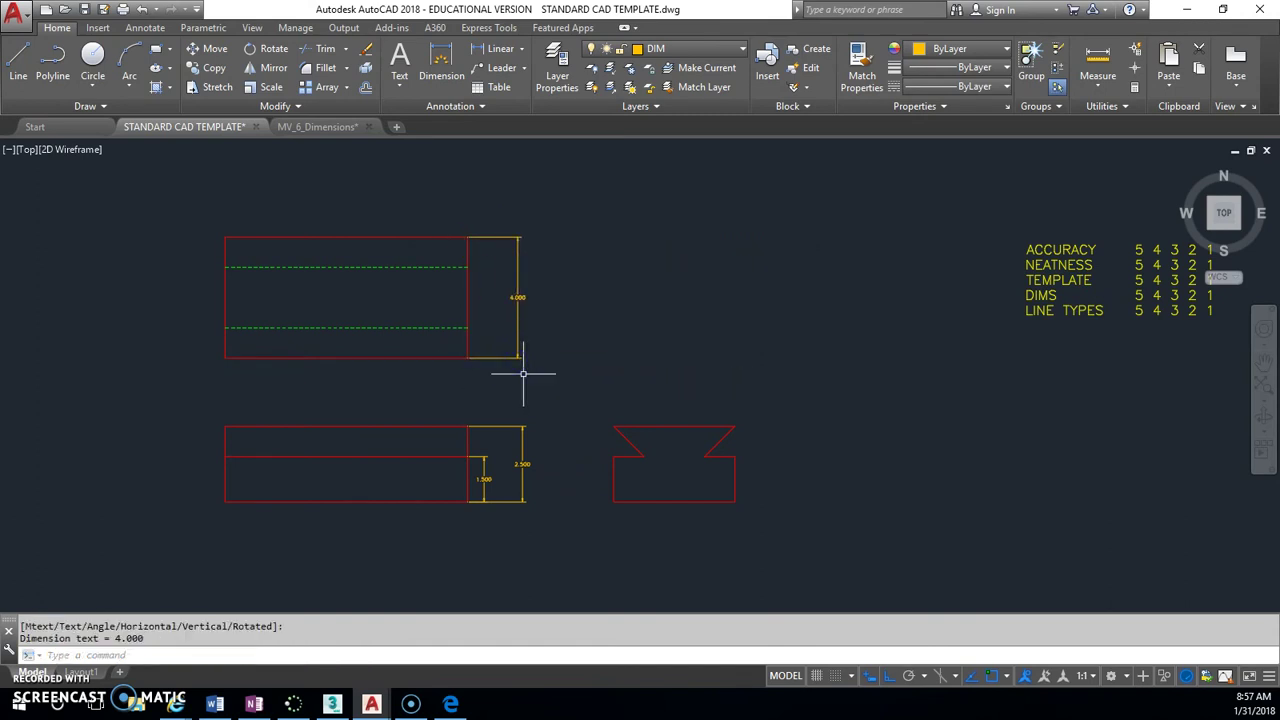
key("Return")
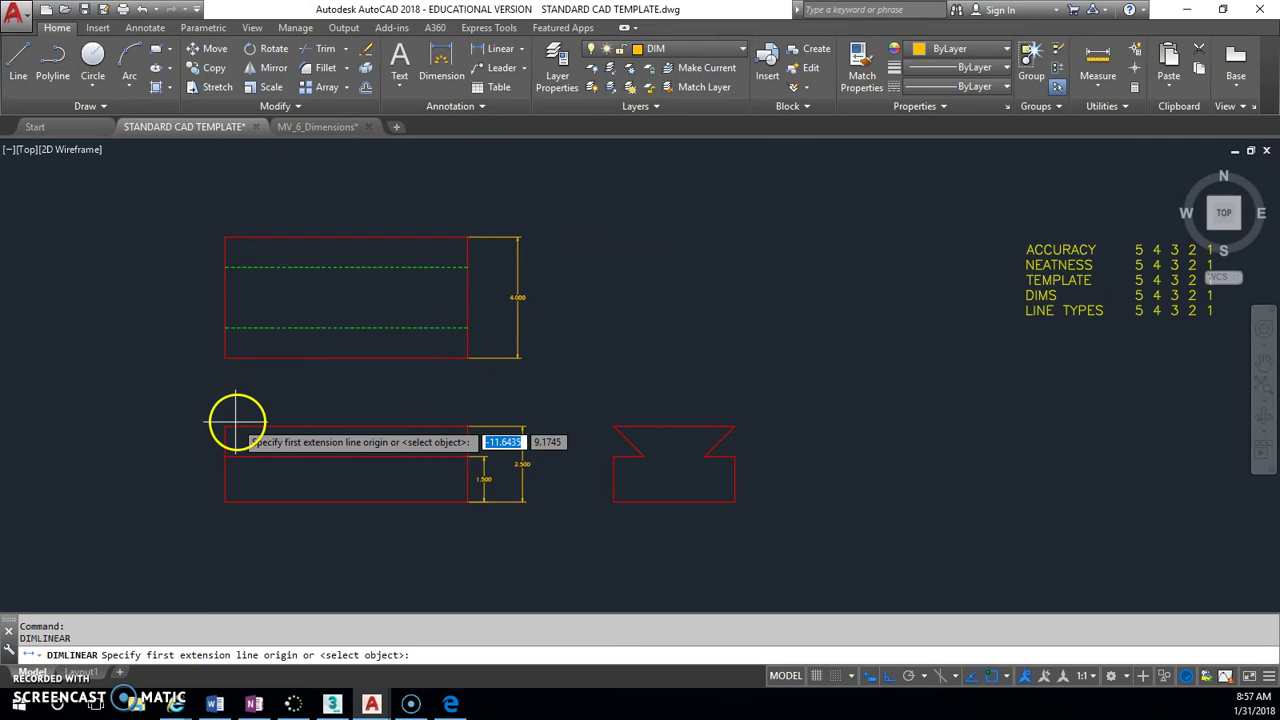
left_click(225, 426)
left_click(467, 426)
left_click(470, 402)
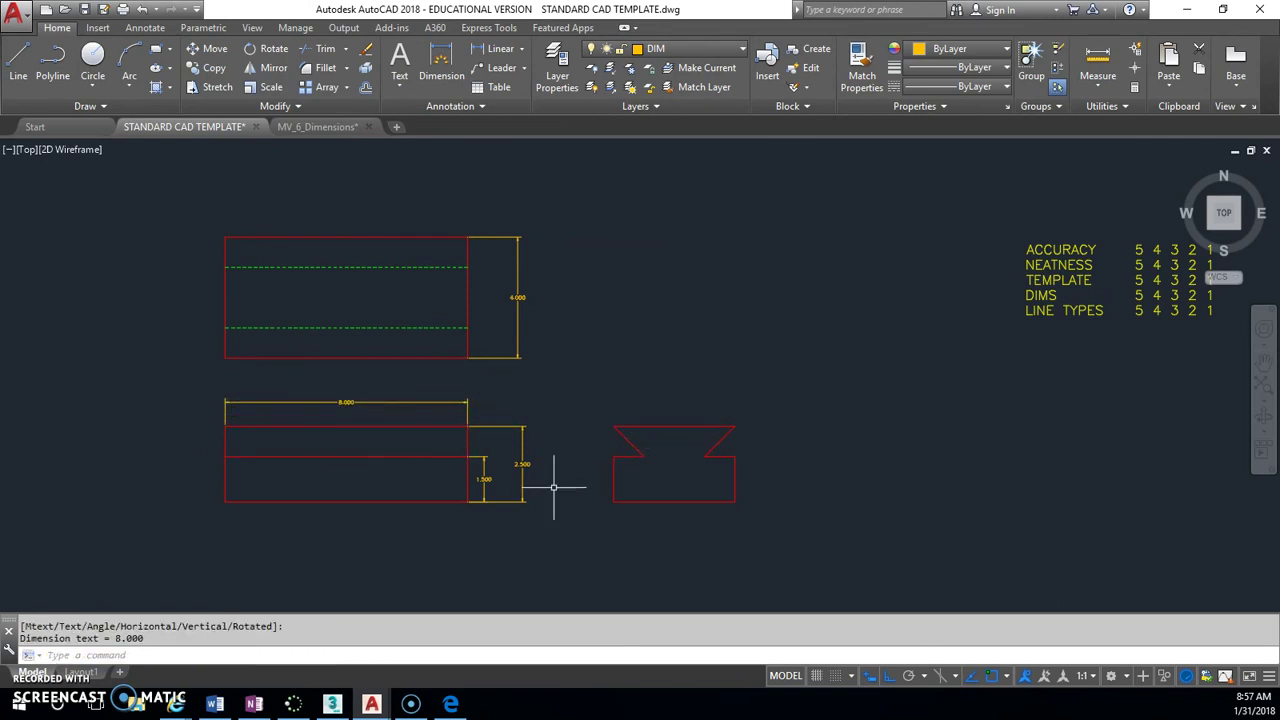
left_click(451, 705)
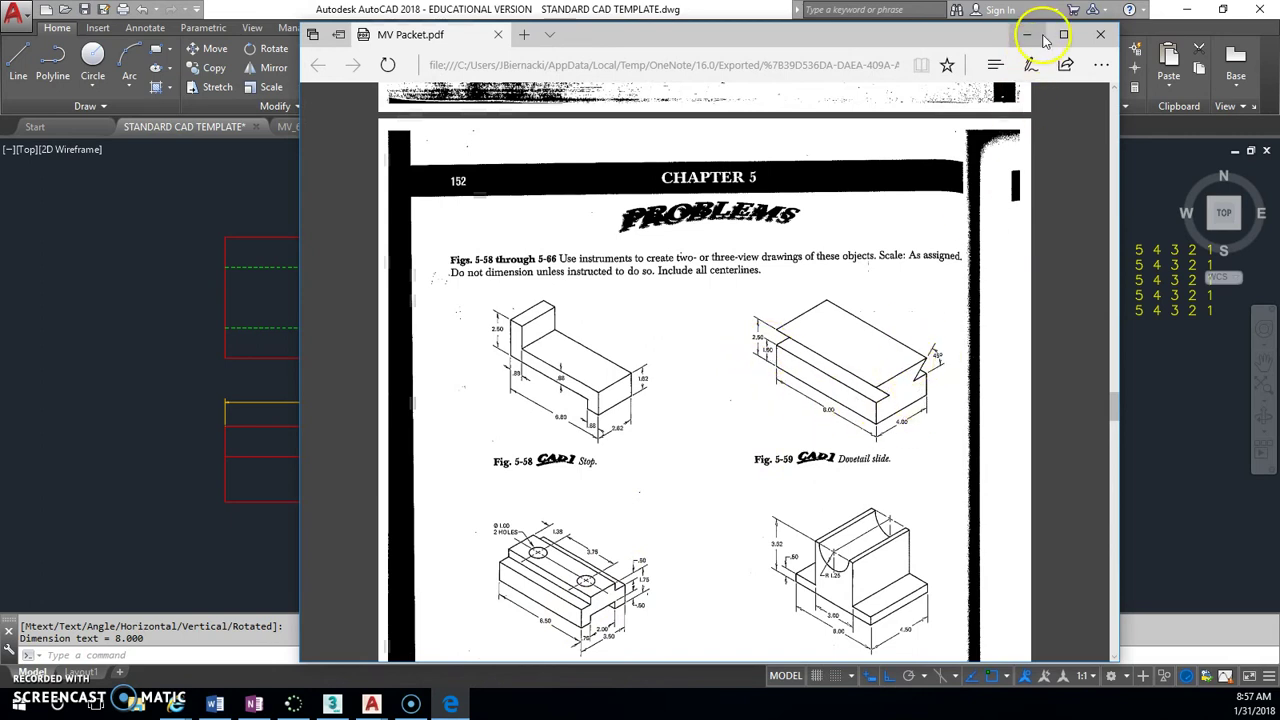
left_click(1038, 36)
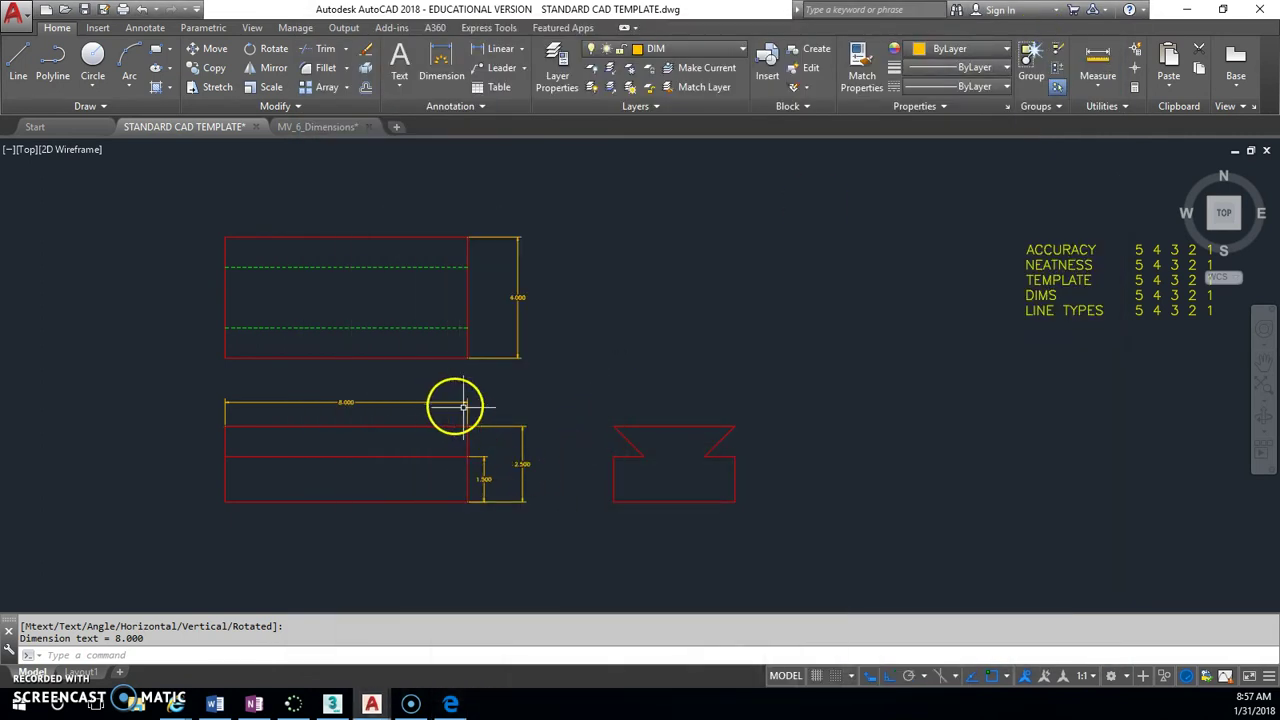
Dimension the 45° angle between the slanted and horizontal dovetail notch edges.
left_click(521, 50)
left_click(506, 109)
scroll(651, 443, "up", 2)
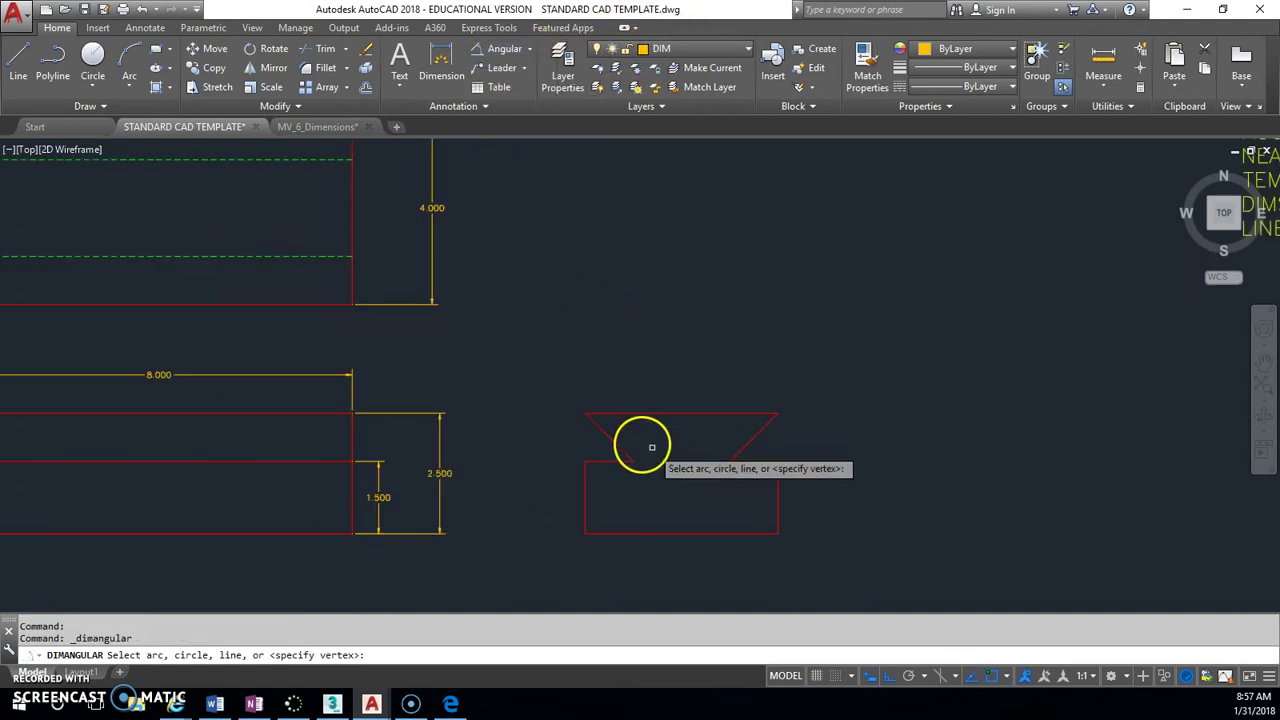
left_click(605, 434)
left_click(605, 461)
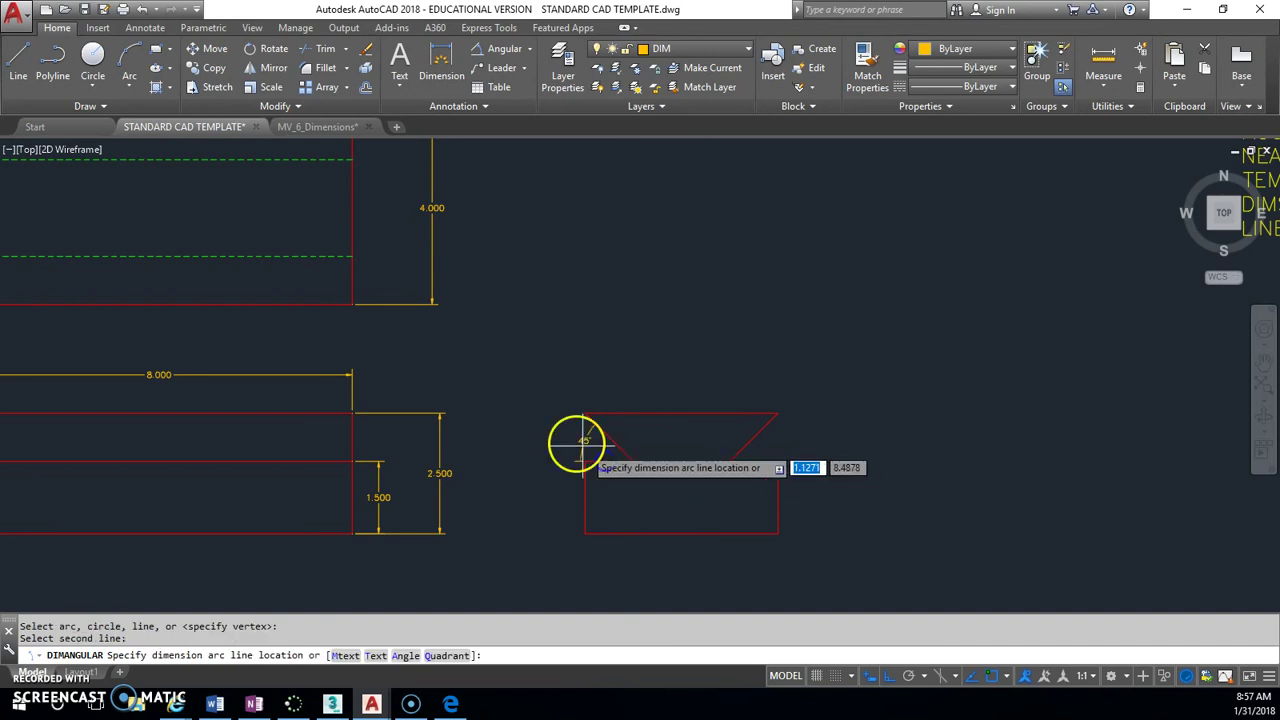
left_click(546, 431)
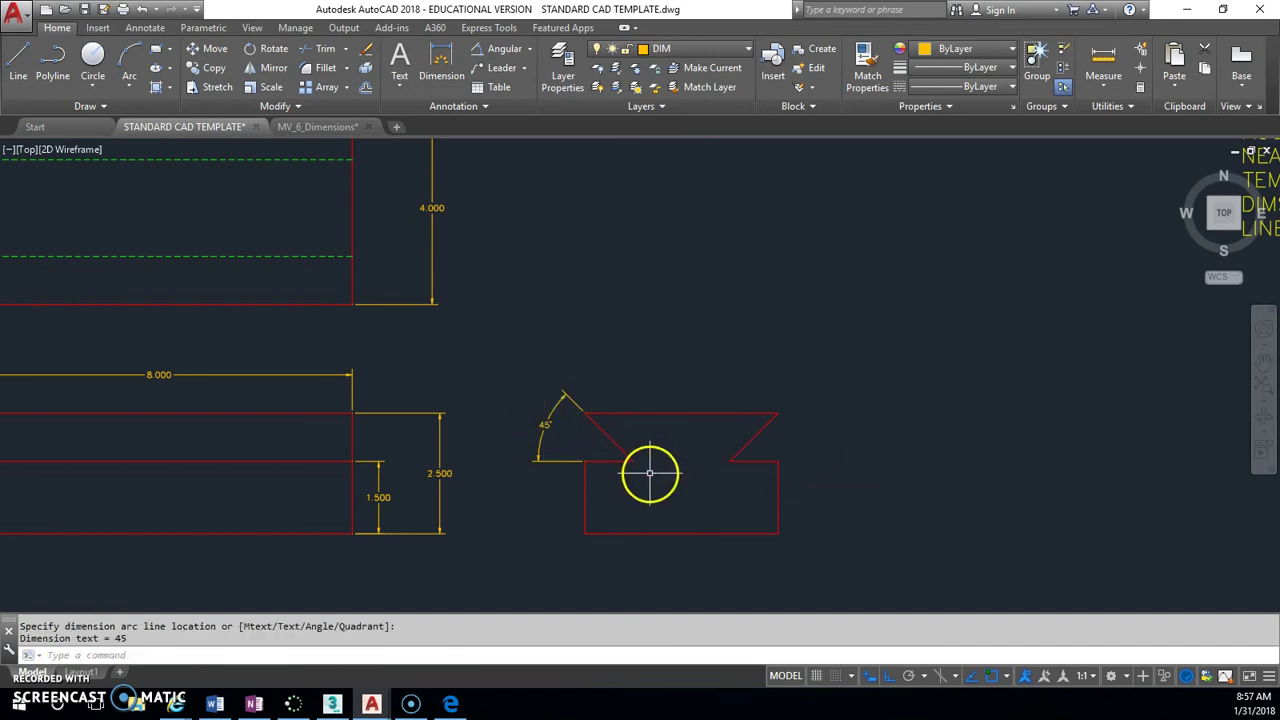
scroll(714, 452, "down", 2)
middle_click_drag(565, 351, 666, 384)
scroll(617, 363, "down", 2)
scroll(640, 365, "up", 3)
scroll(654, 366, "down", 1)
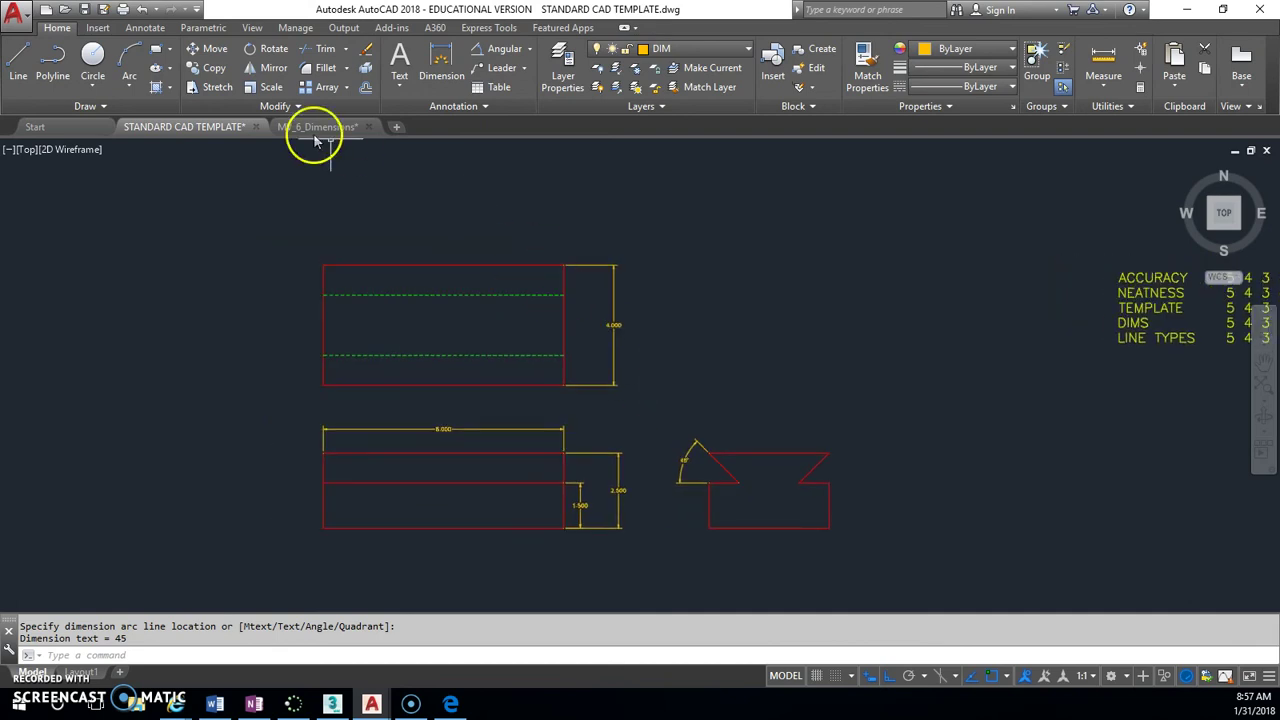
Set dimension style 116's text height to 0.2 to enlarge all dimension text.
left_click(140, 28)
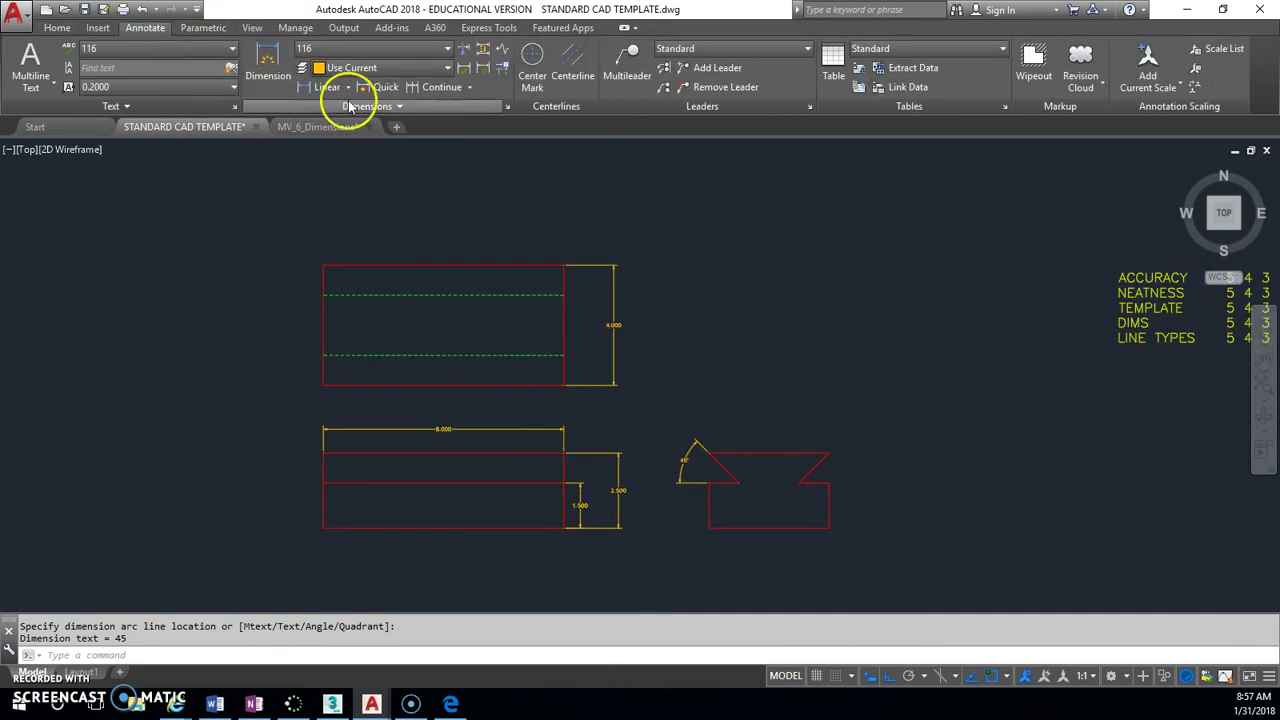
left_click(508, 108)
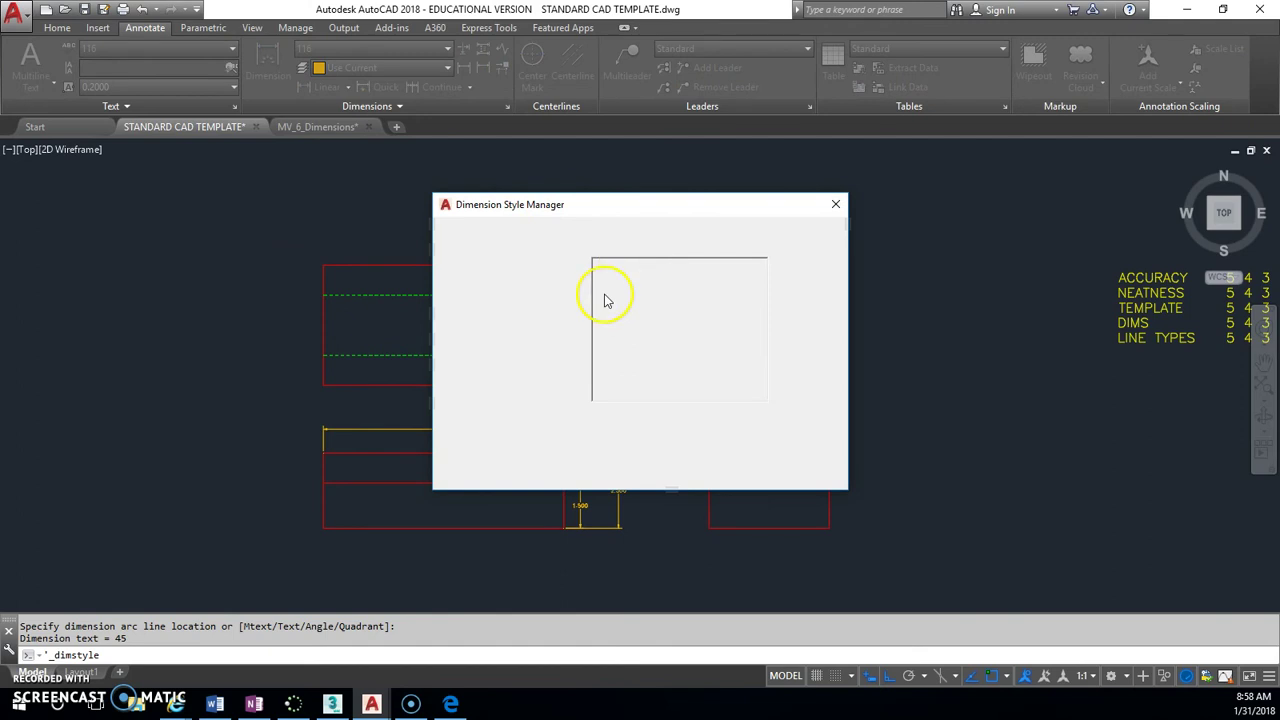
left_click(805, 317)
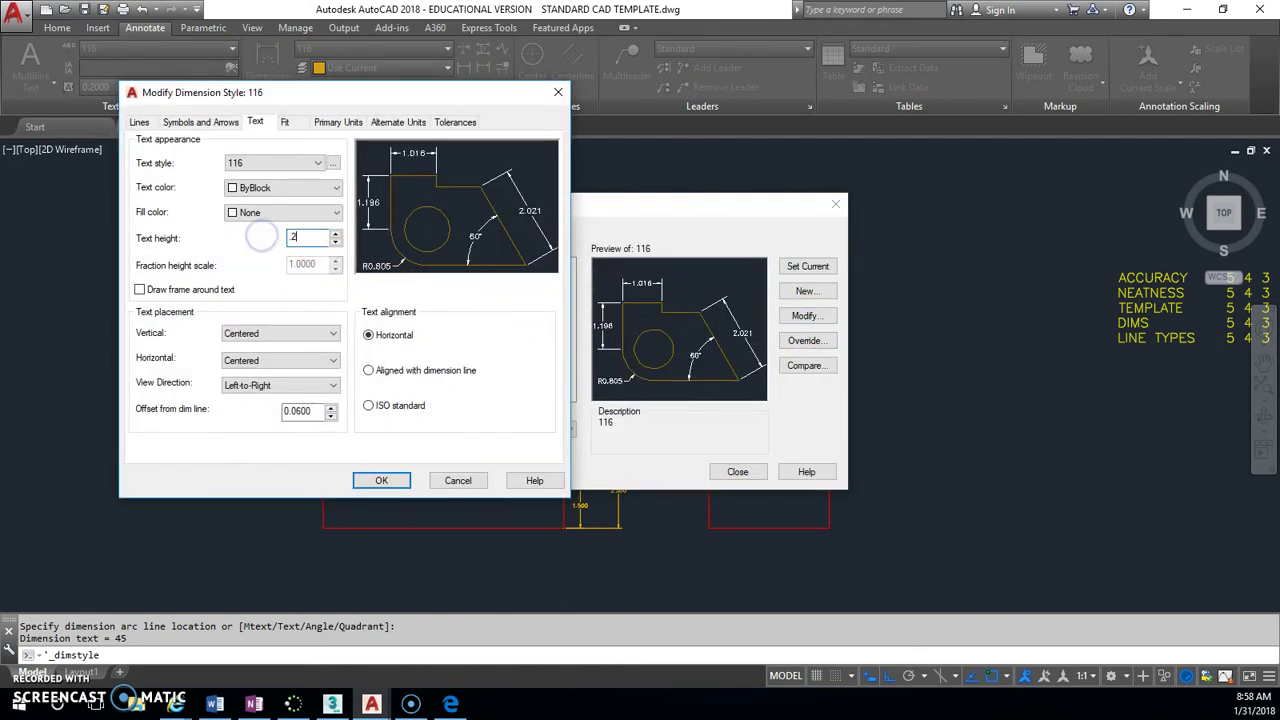
left_click(405, 483)
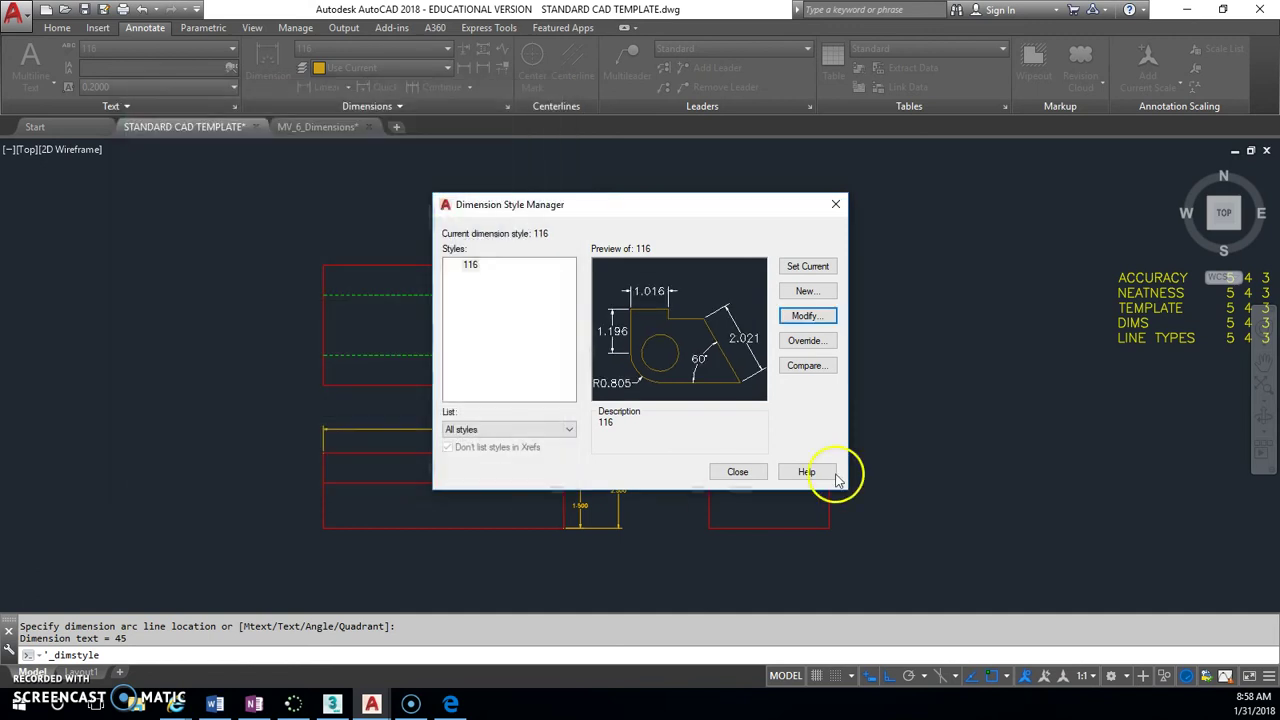
left_click(745, 471)
middle_click_drag(854, 359, 762, 342)
Move the grading table left, next to the views.
left_click(1085, 283)
left_click(1025, 257)
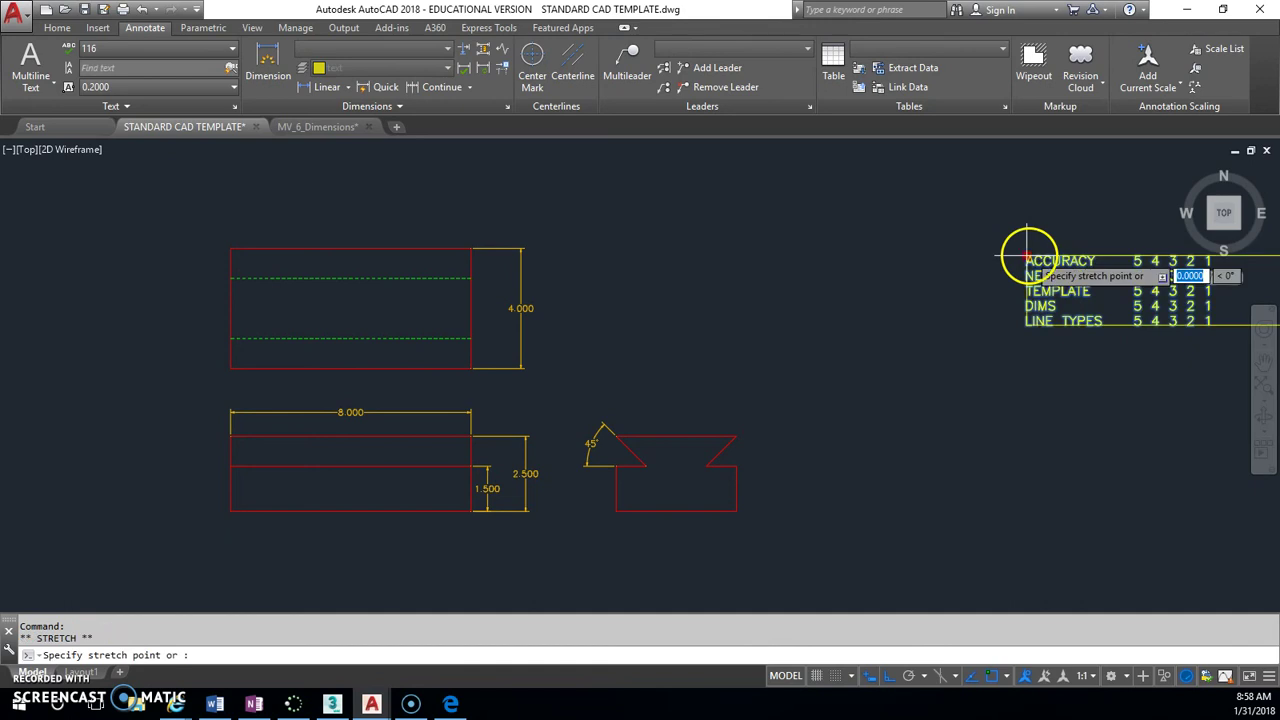
left_click(594, 265)
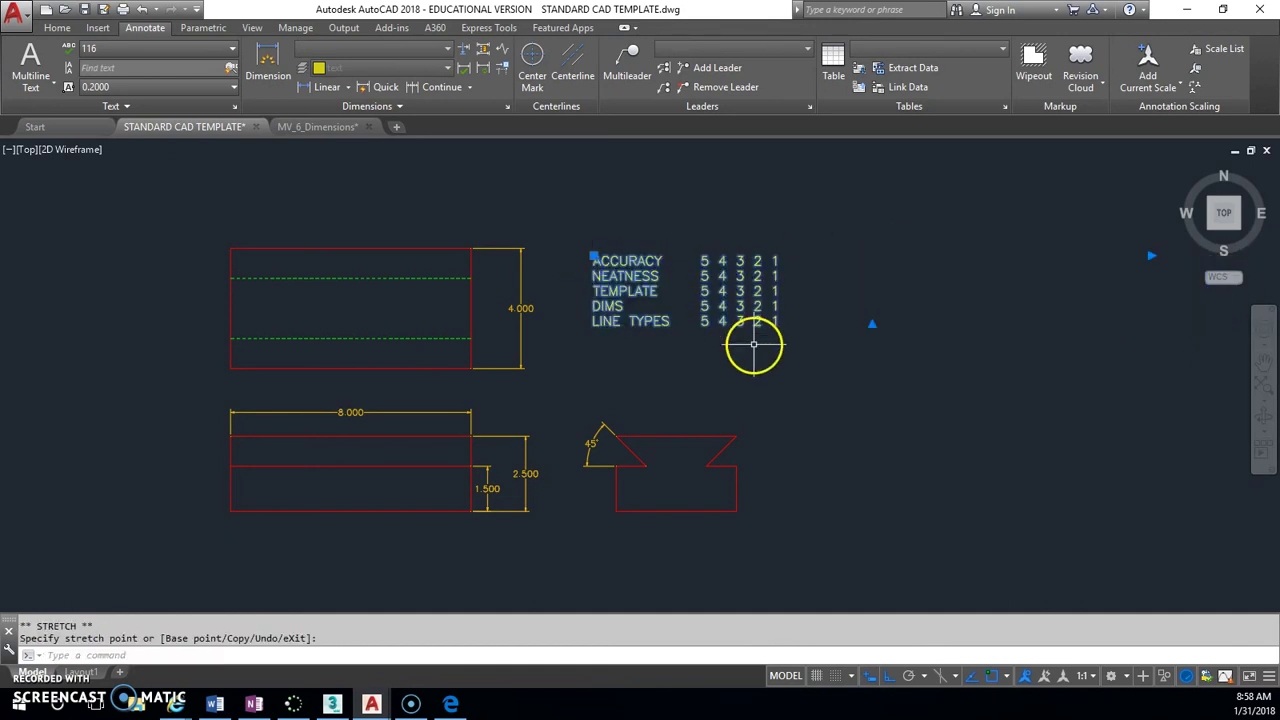
key("Escape")
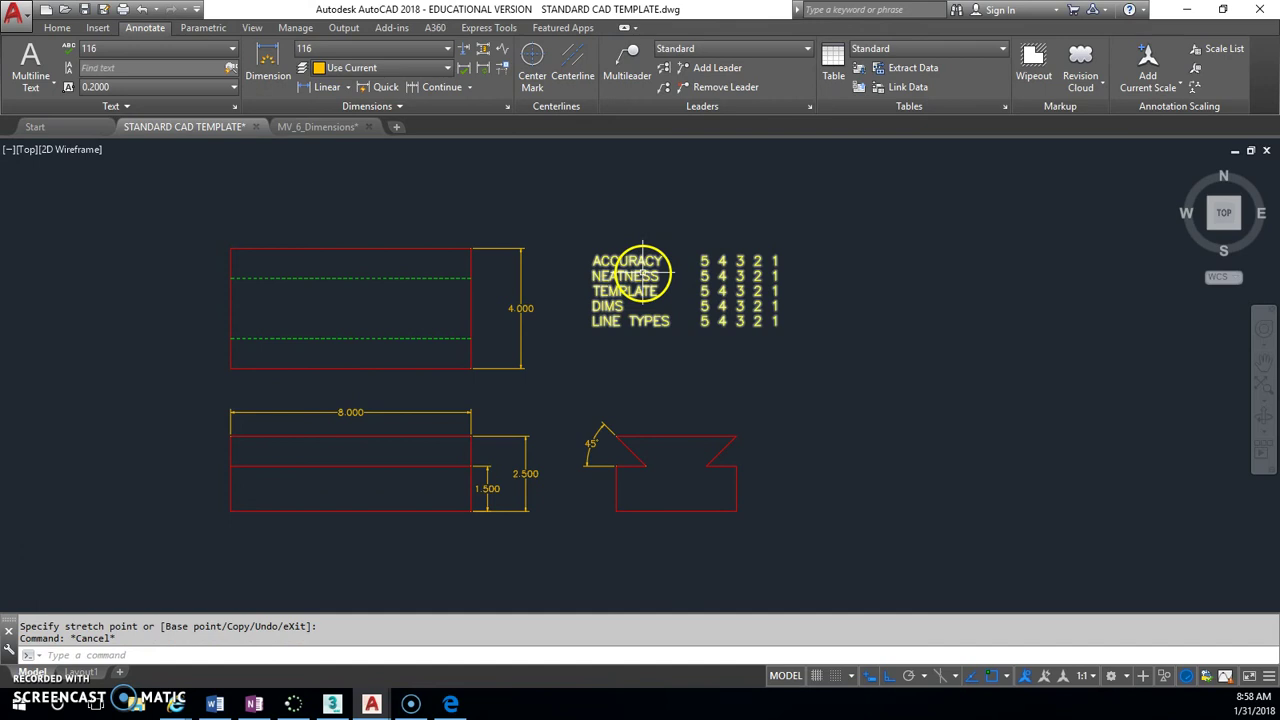
Switch to the Layout1 sheet and adjust the view of the viewport and paper.
left_click(84, 672)
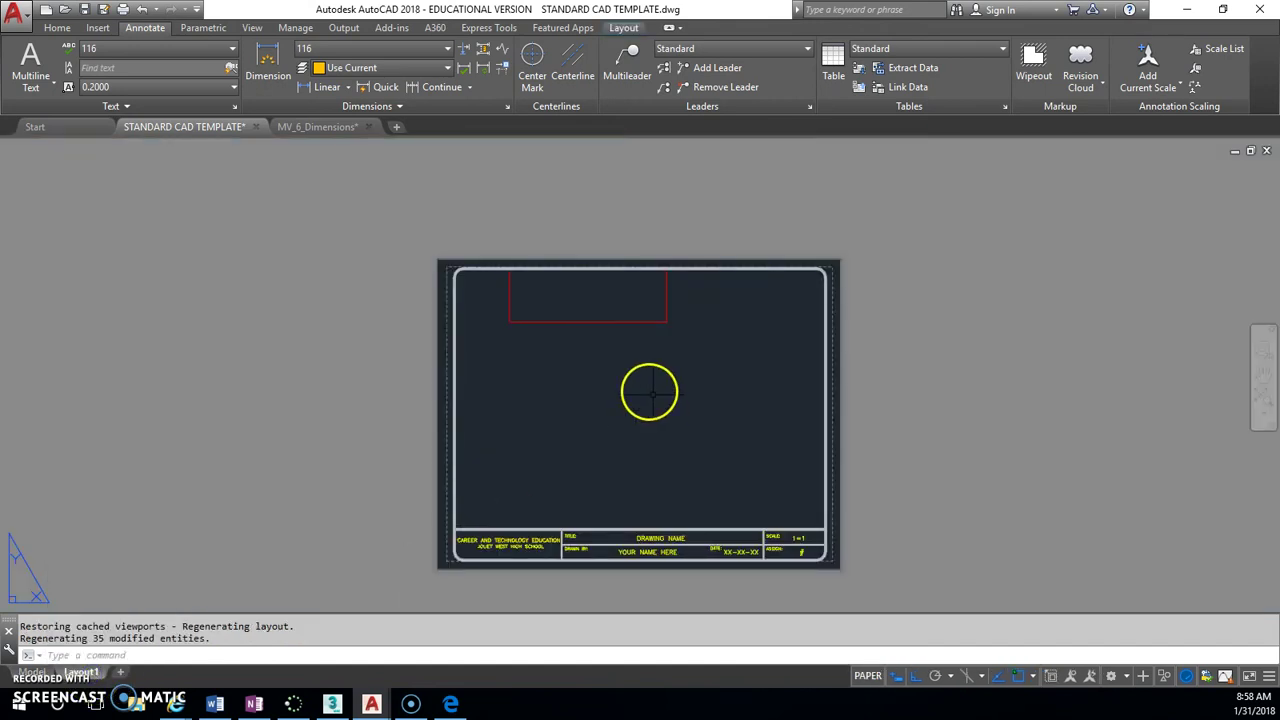
double_click(648, 408)
scroll(690, 460, "up", 4)
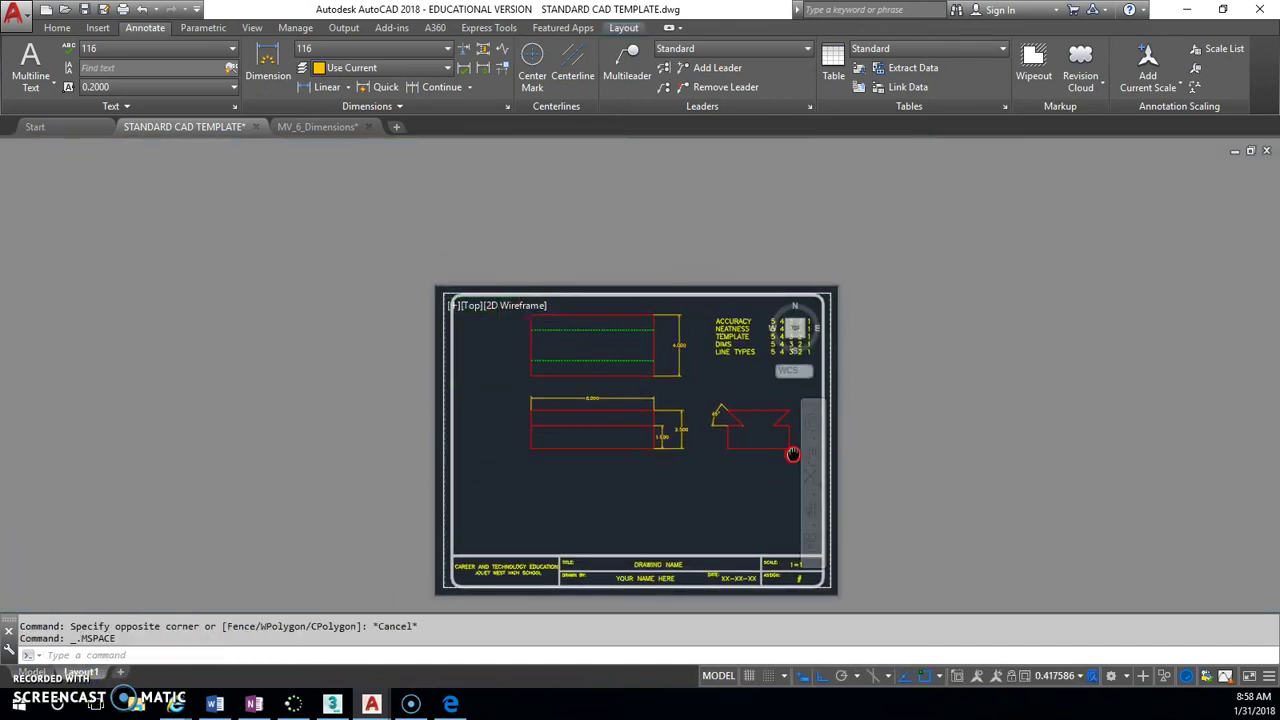
double_click(943, 420)
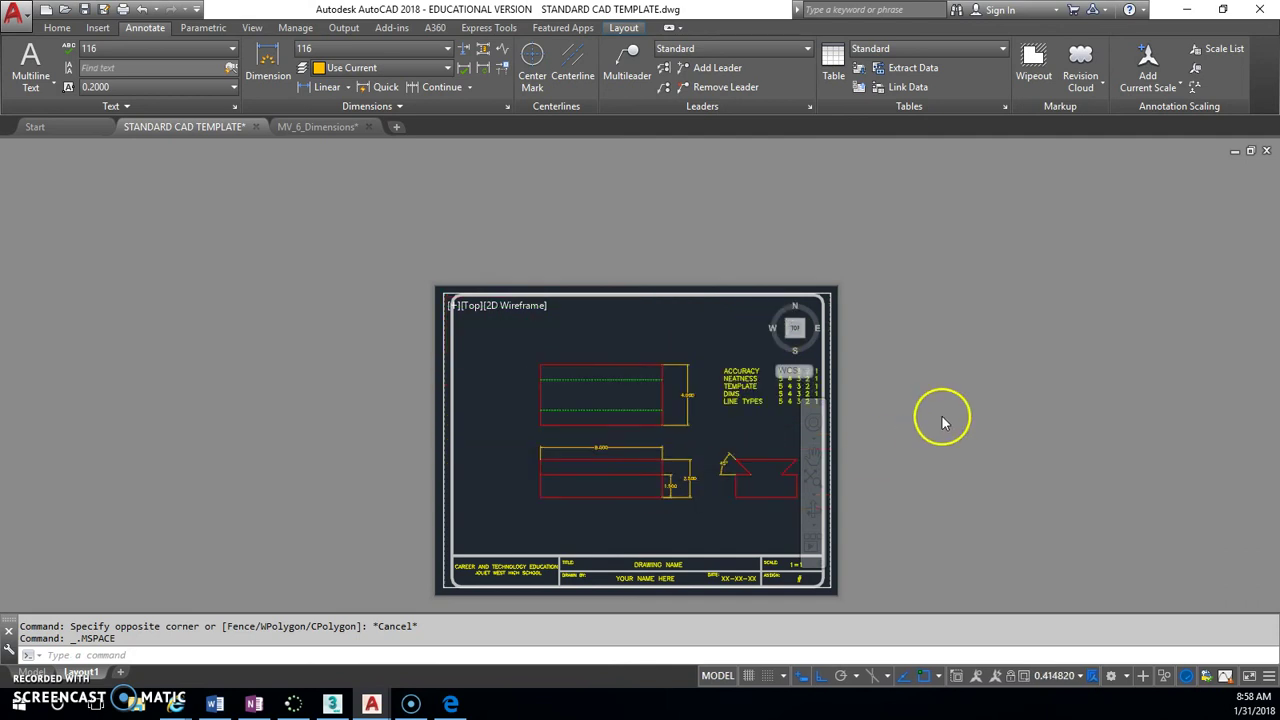
middle_click_drag(713, 417, 674, 302)
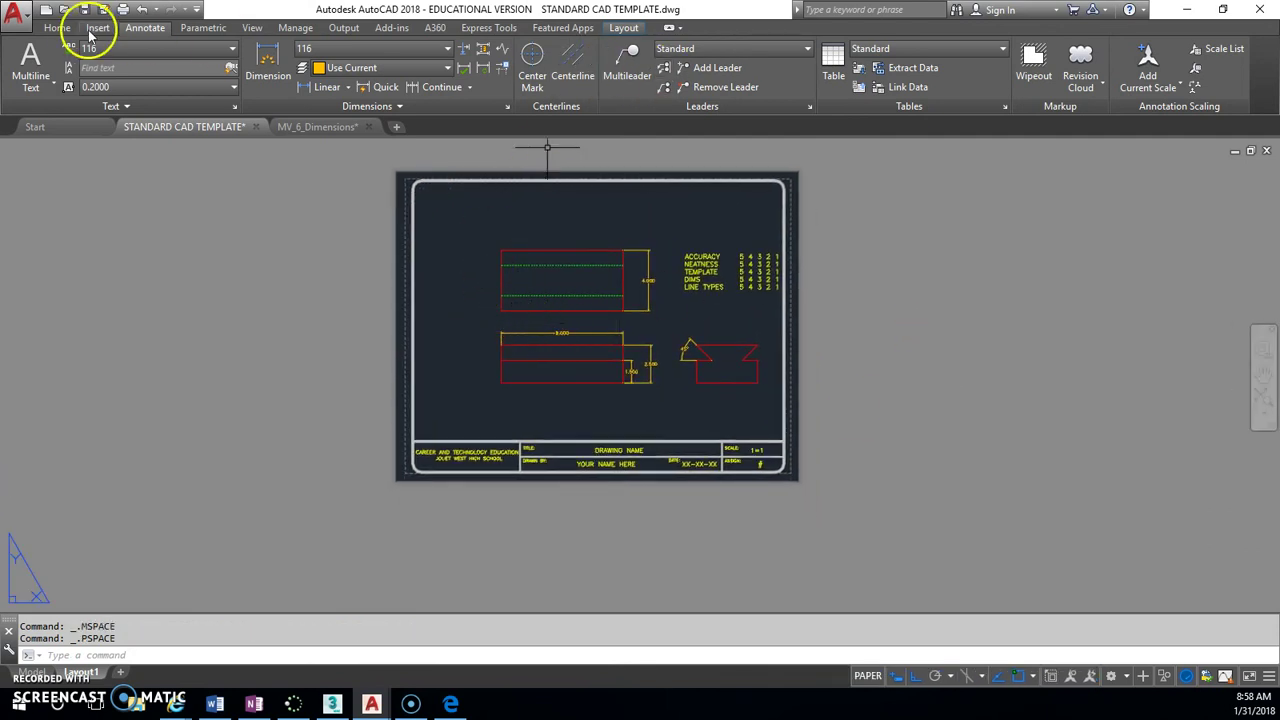
Turn on the VP layer and select the viewport border.
left_click(57, 27)
left_click(712, 48)
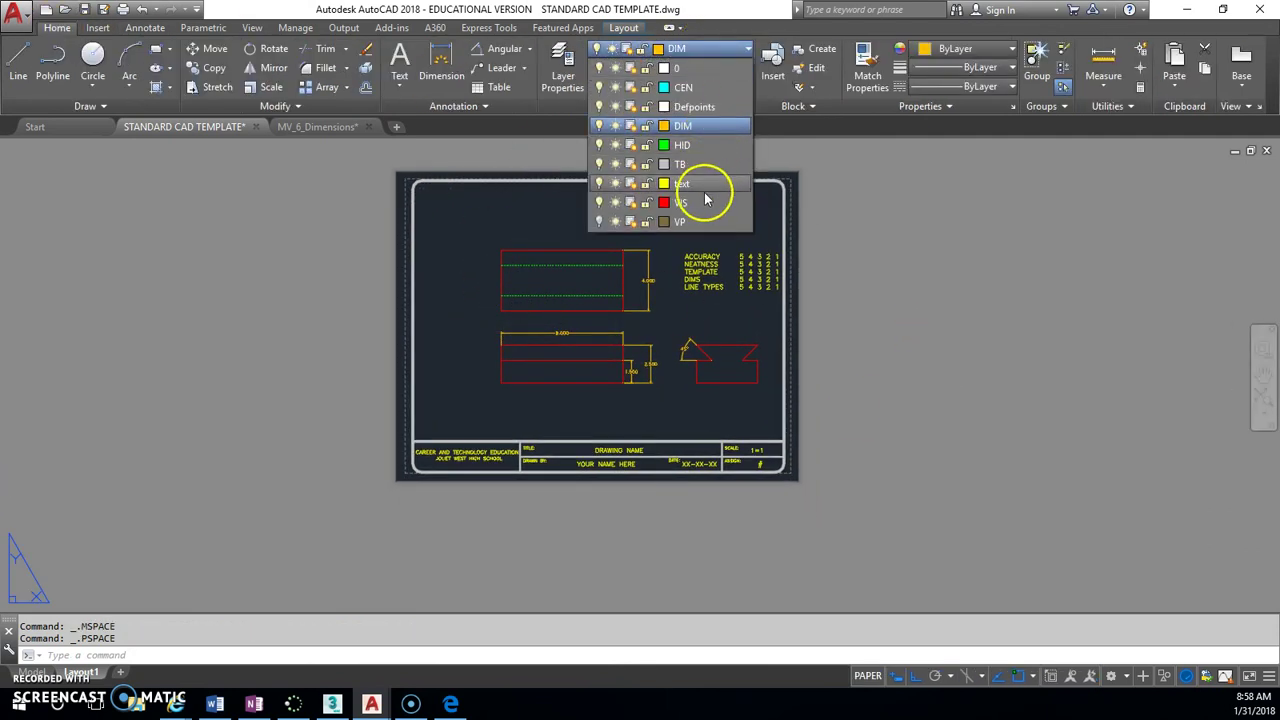
left_click(598, 221)
left_click(405, 205)
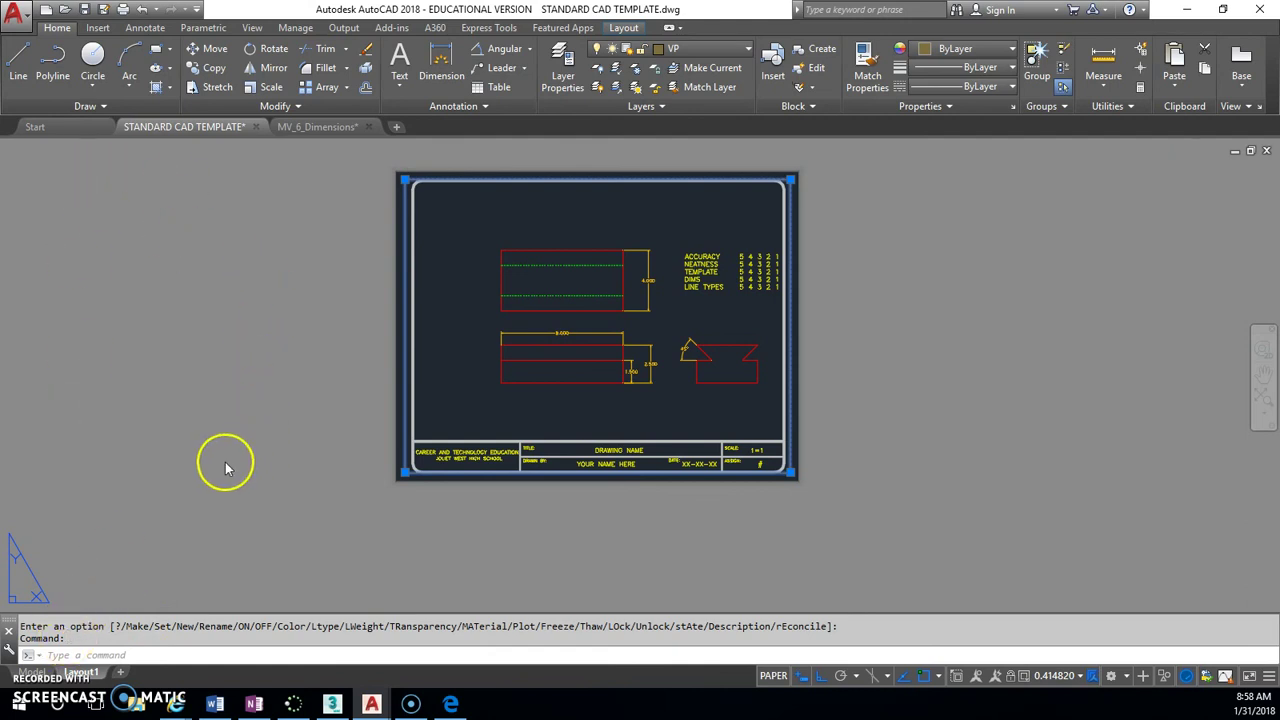
Set the viewport's standard scale to 1:2 in Properties, then pan the views to centre them.
right_click(214, 401)
left_click(263, 657)
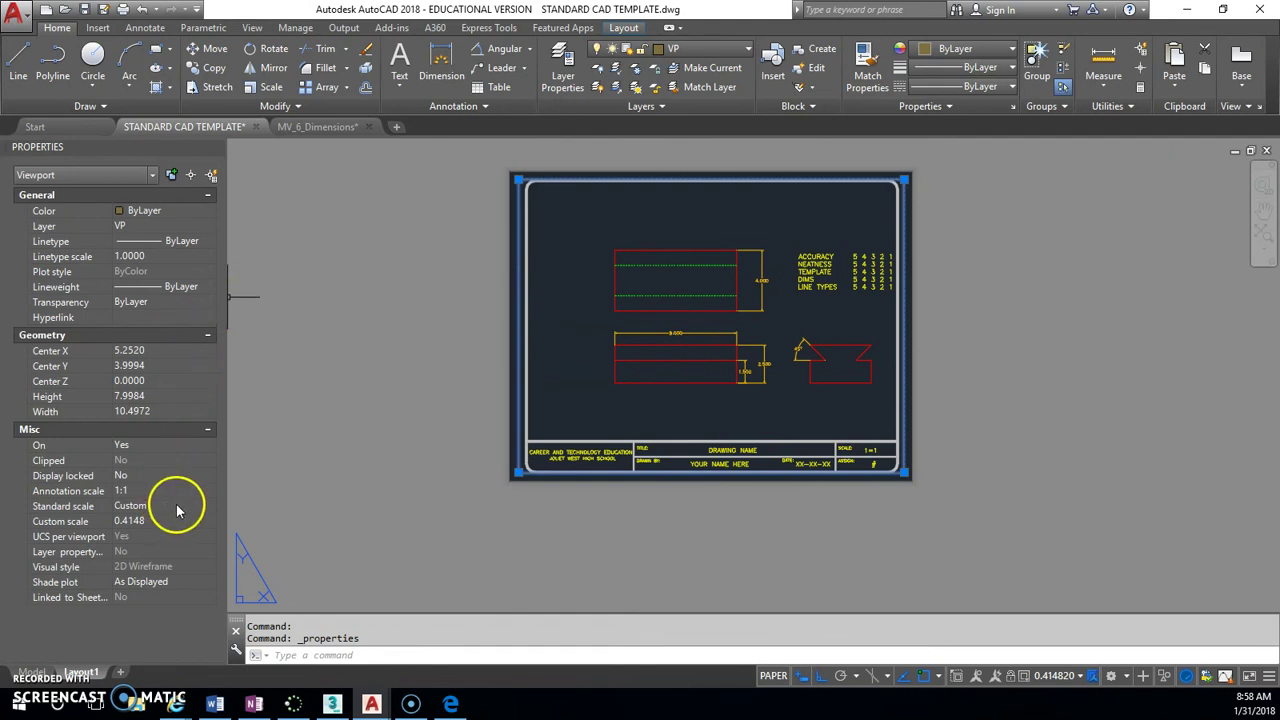
left_click(209, 508)
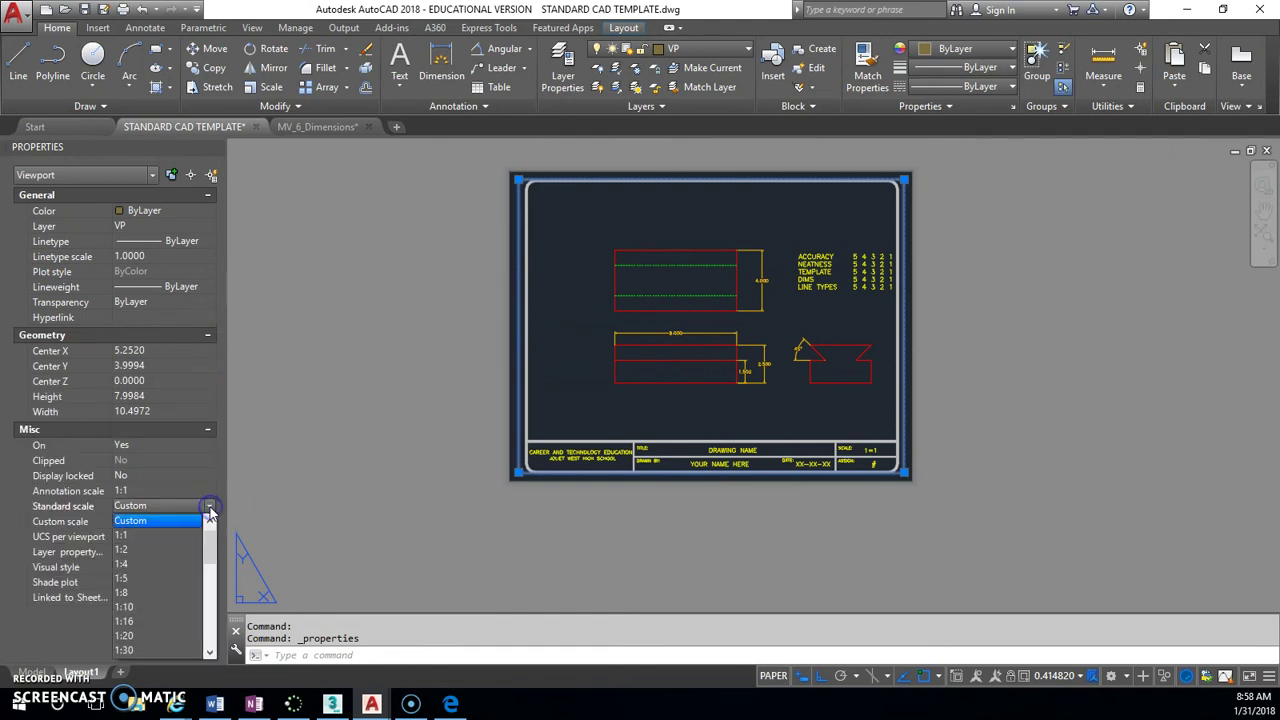
left_click(172, 537)
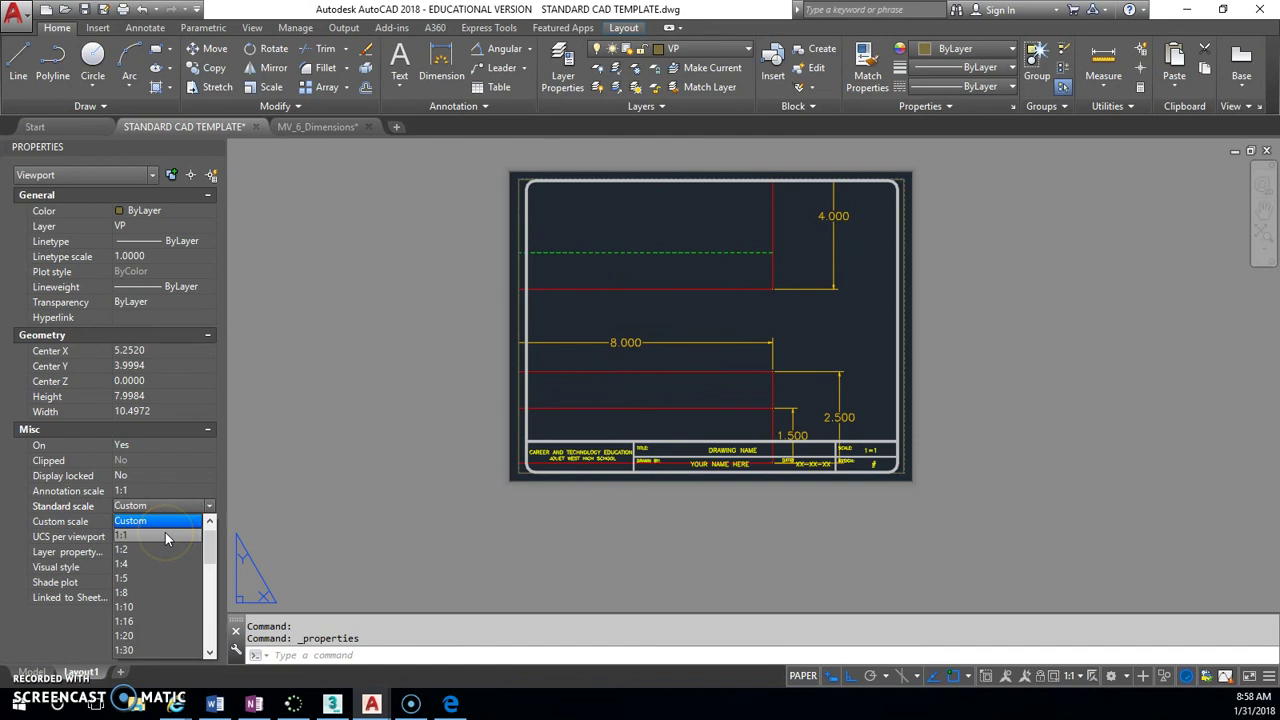
left_click(159, 549)
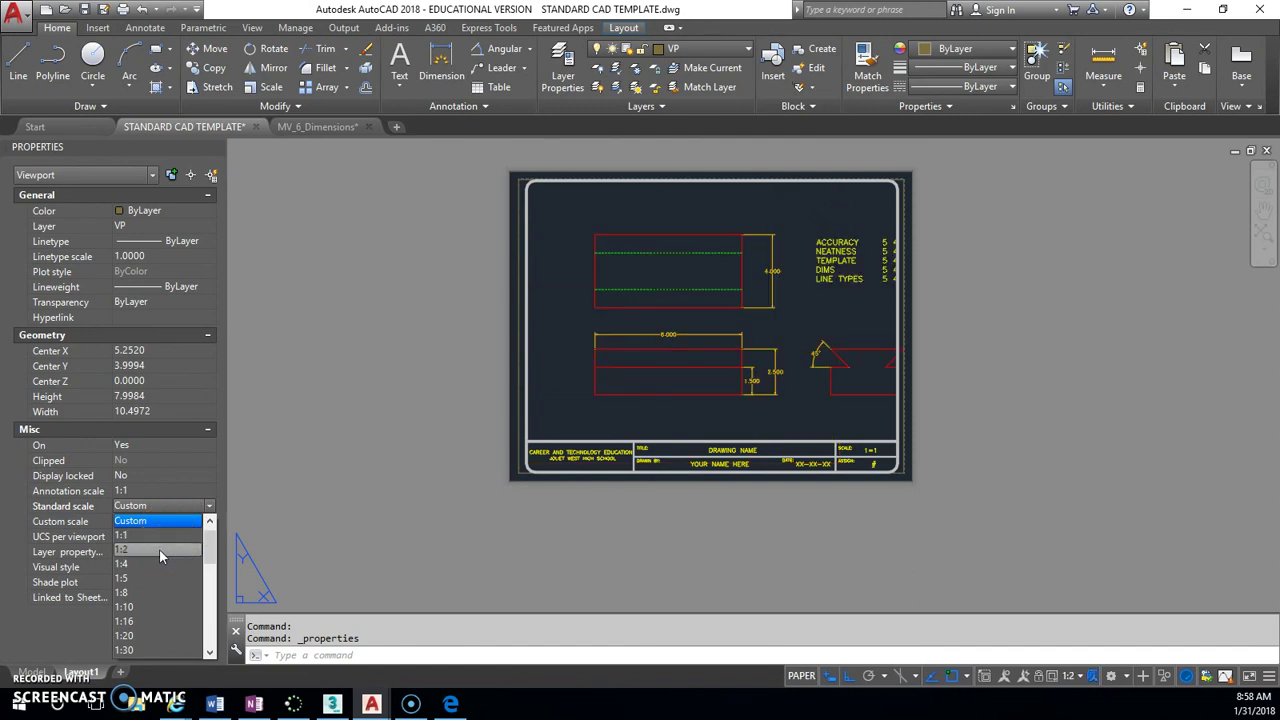
left_click(159, 549)
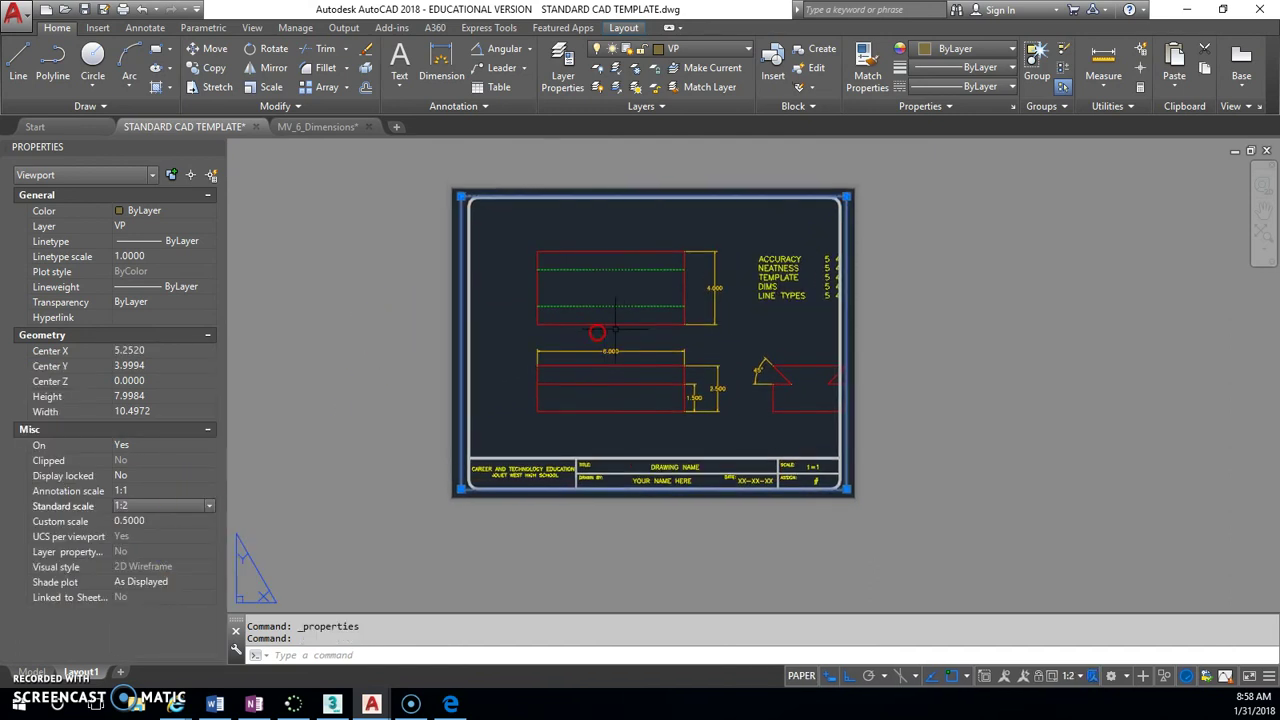
double_click(624, 330)
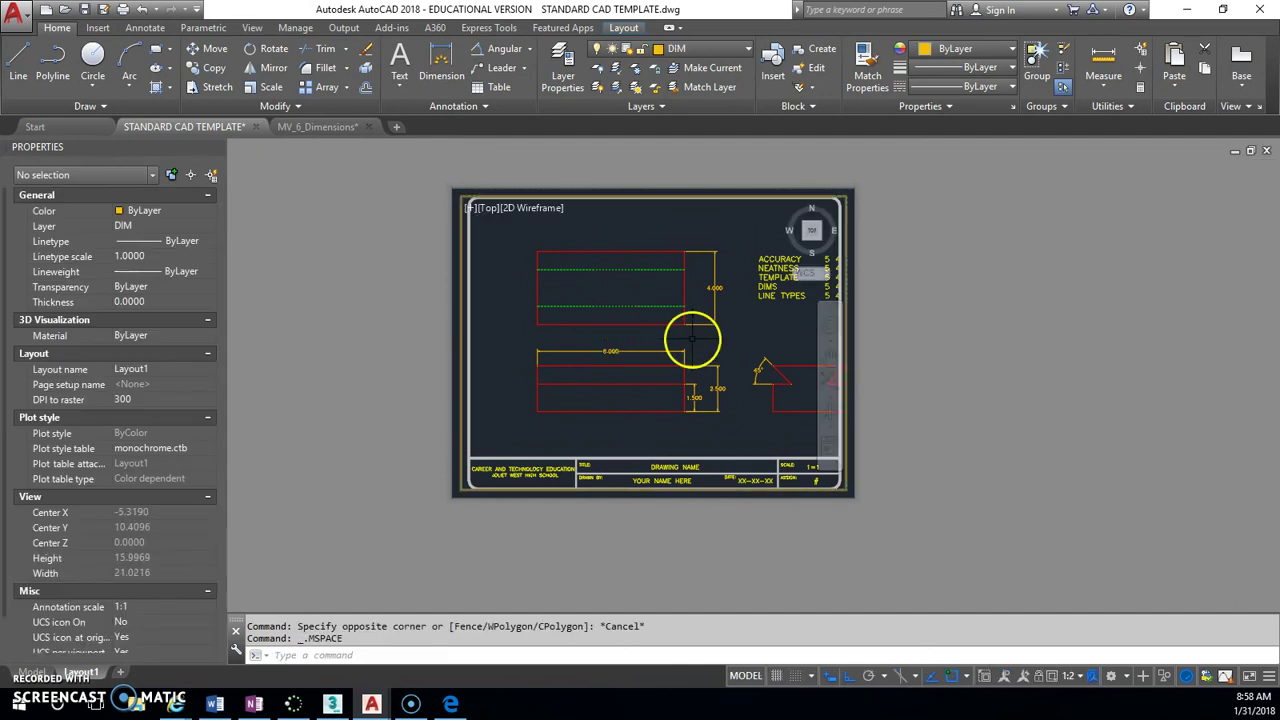
middle_click_drag(692, 340, 647, 340)
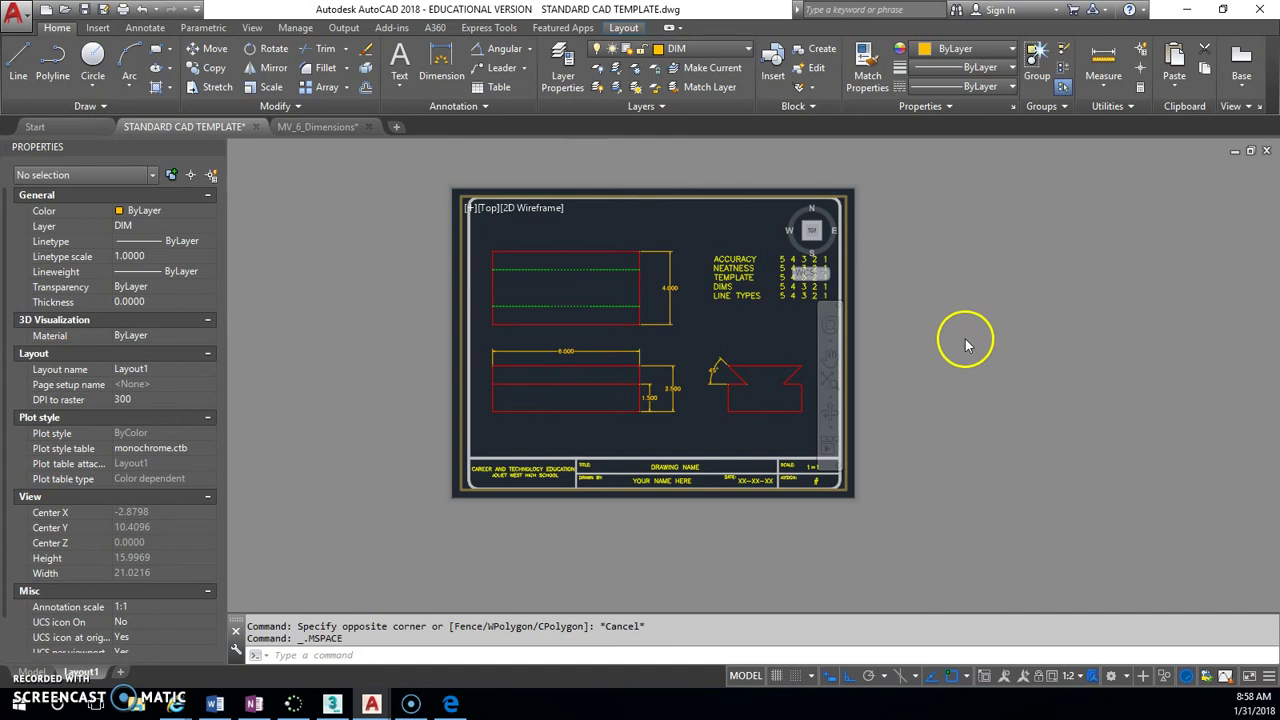
Change the title block SCALE text from 1=1 to 1=2, then switch to the OneNote notes page.
double_click(927, 330)
scroll(808, 457, "up", 6)
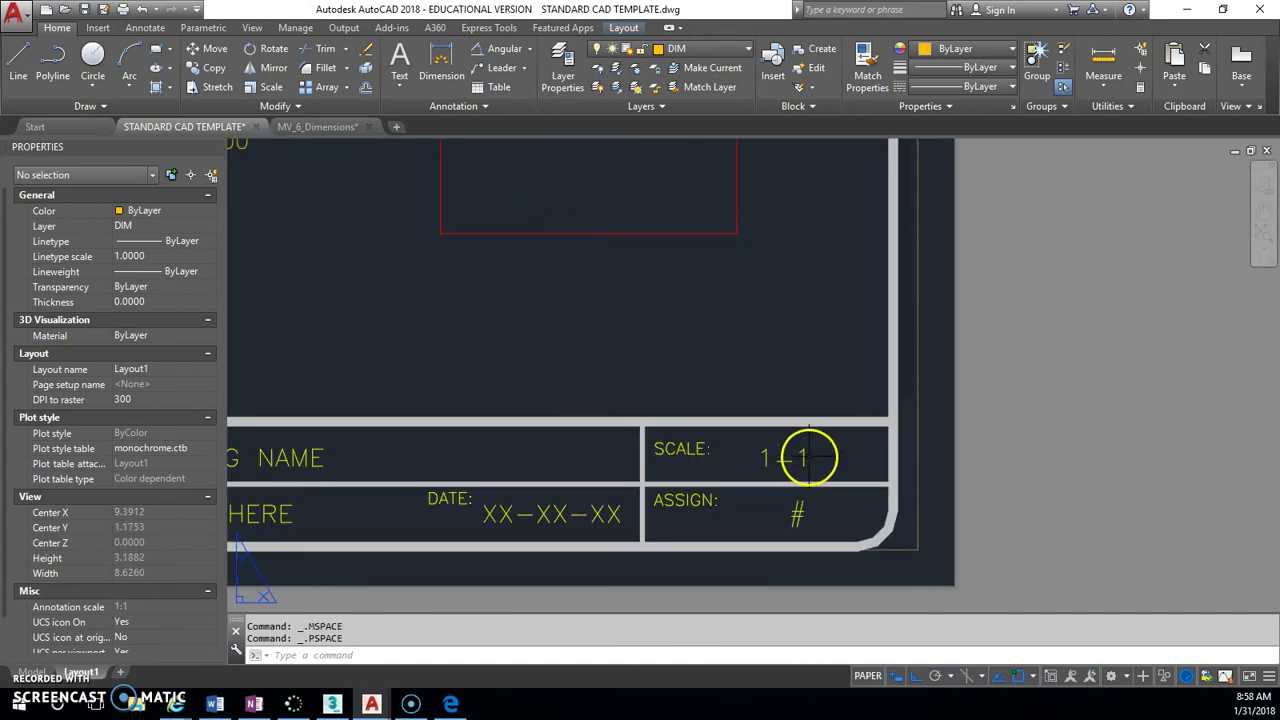
left_click(804, 457)
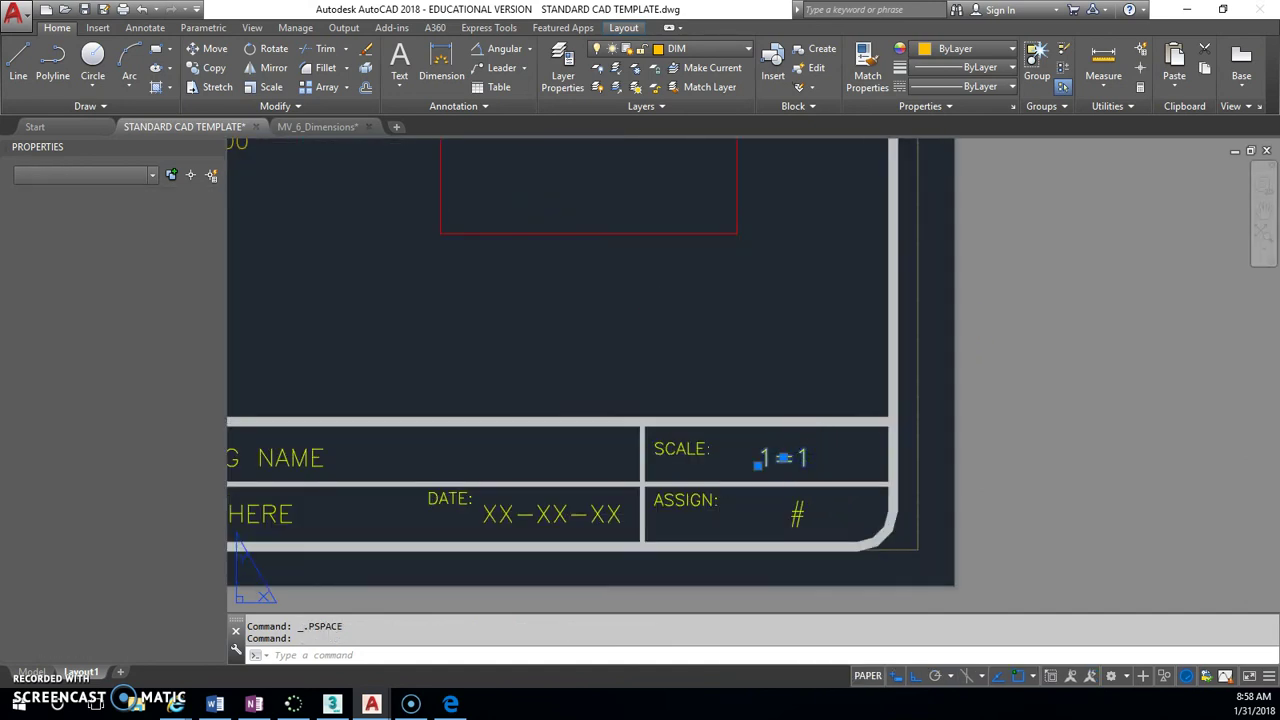
double_click(823, 466)
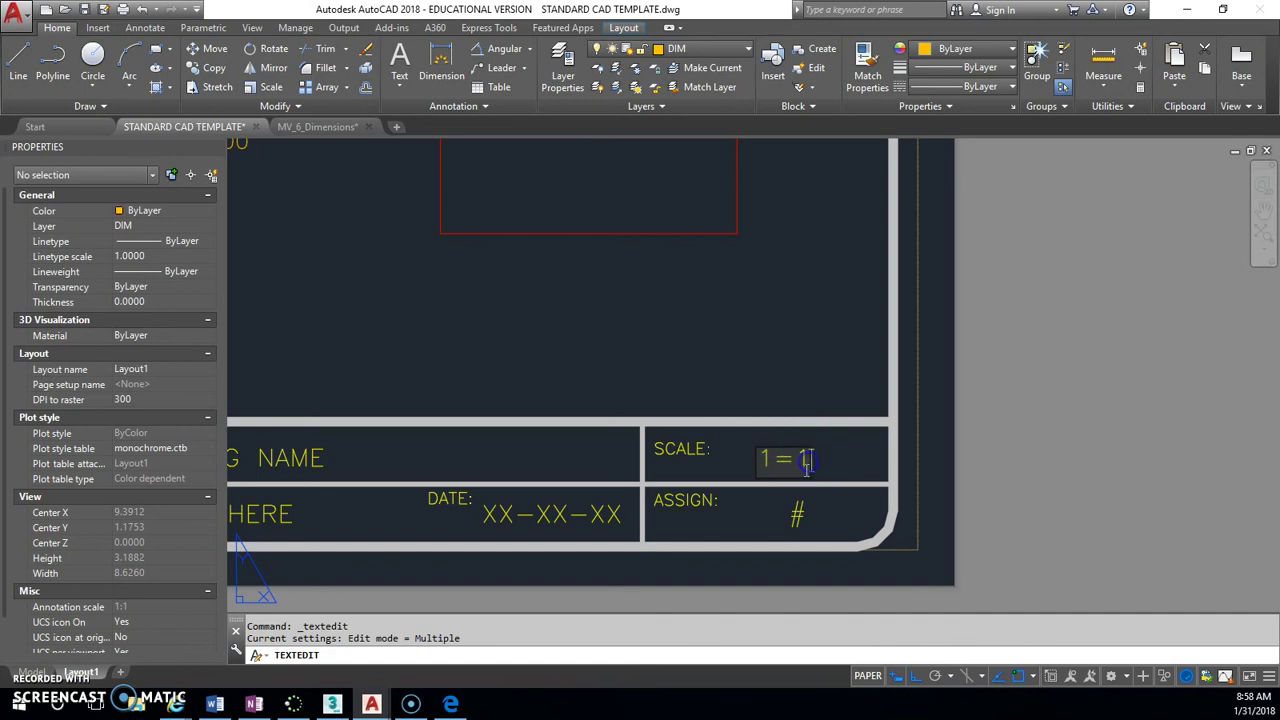
left_click(835, 455)
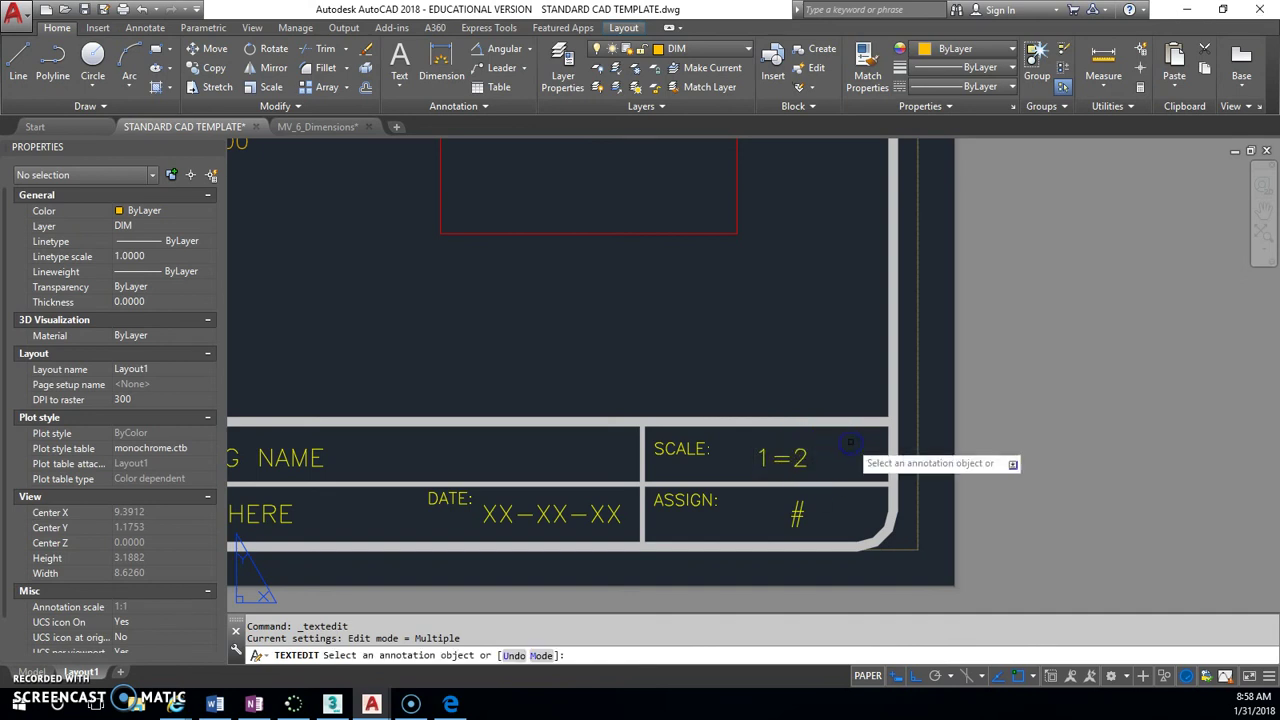
scroll(850, 450, "down", 4)
scroll(823, 420, "down", 2)
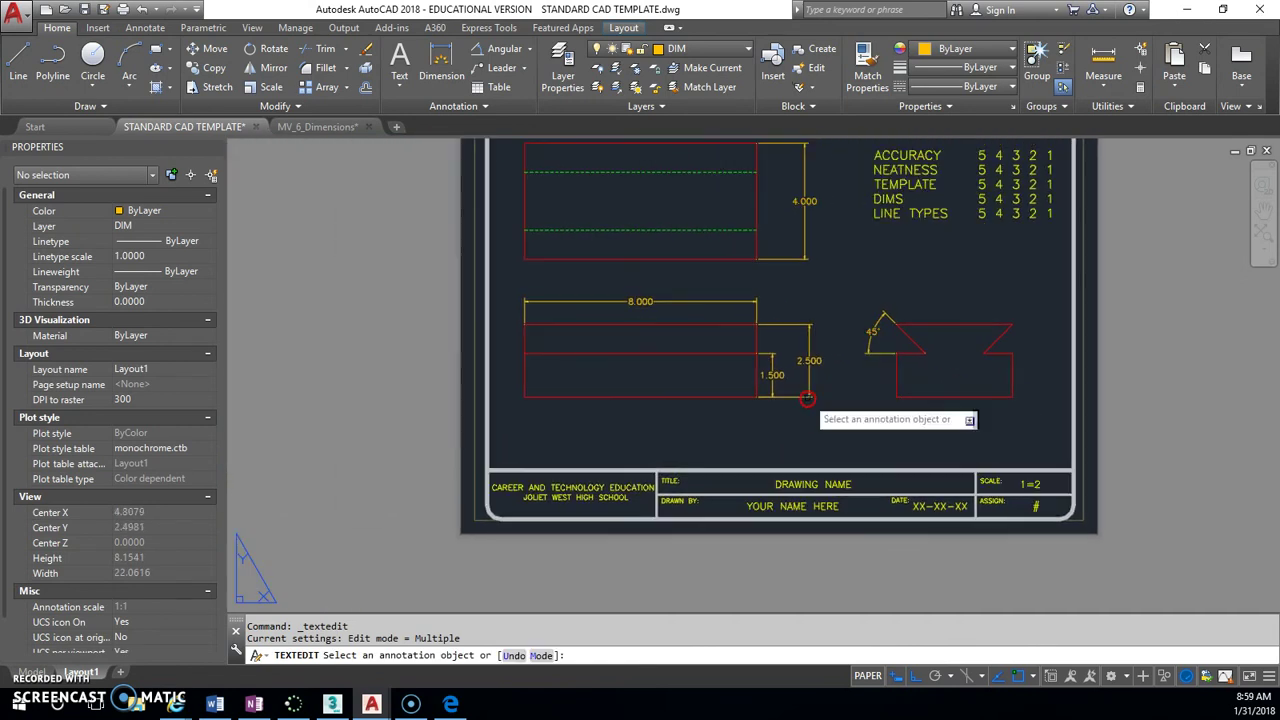
key("Escape")
scroll(894, 380, "down", 2)
middle_click_drag(894, 380, 662, 390)
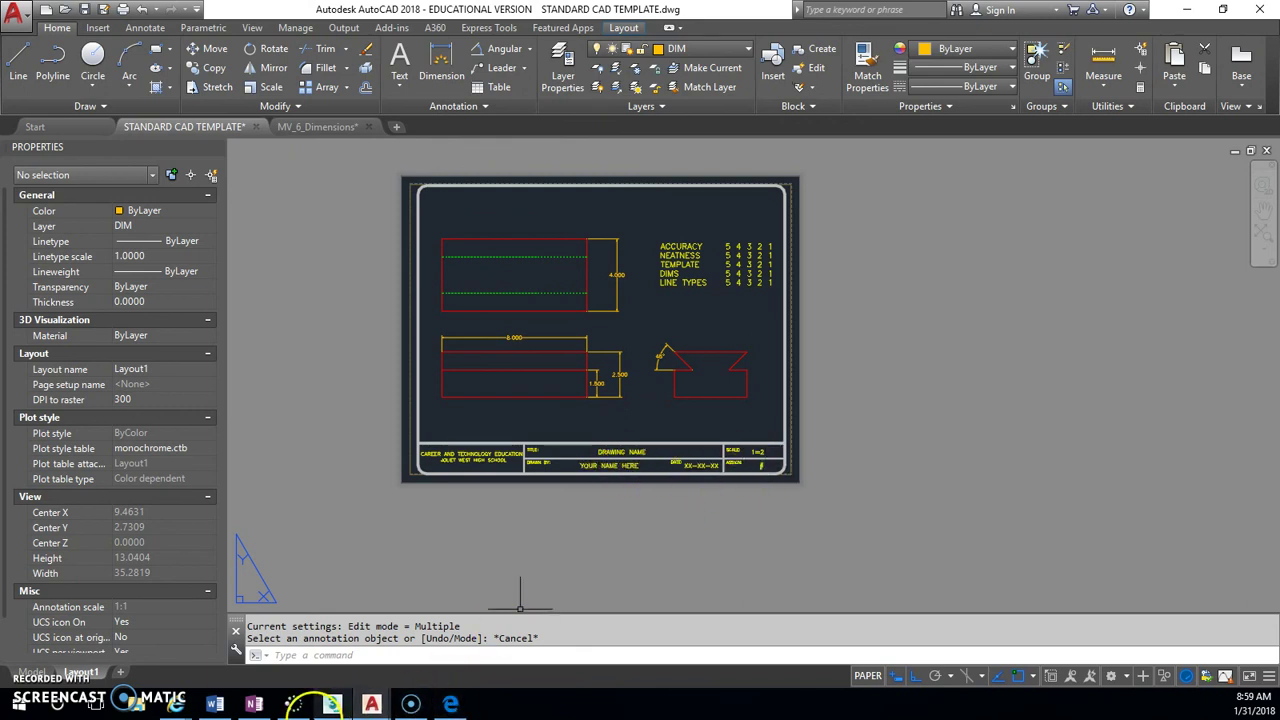
left_click(254, 704)
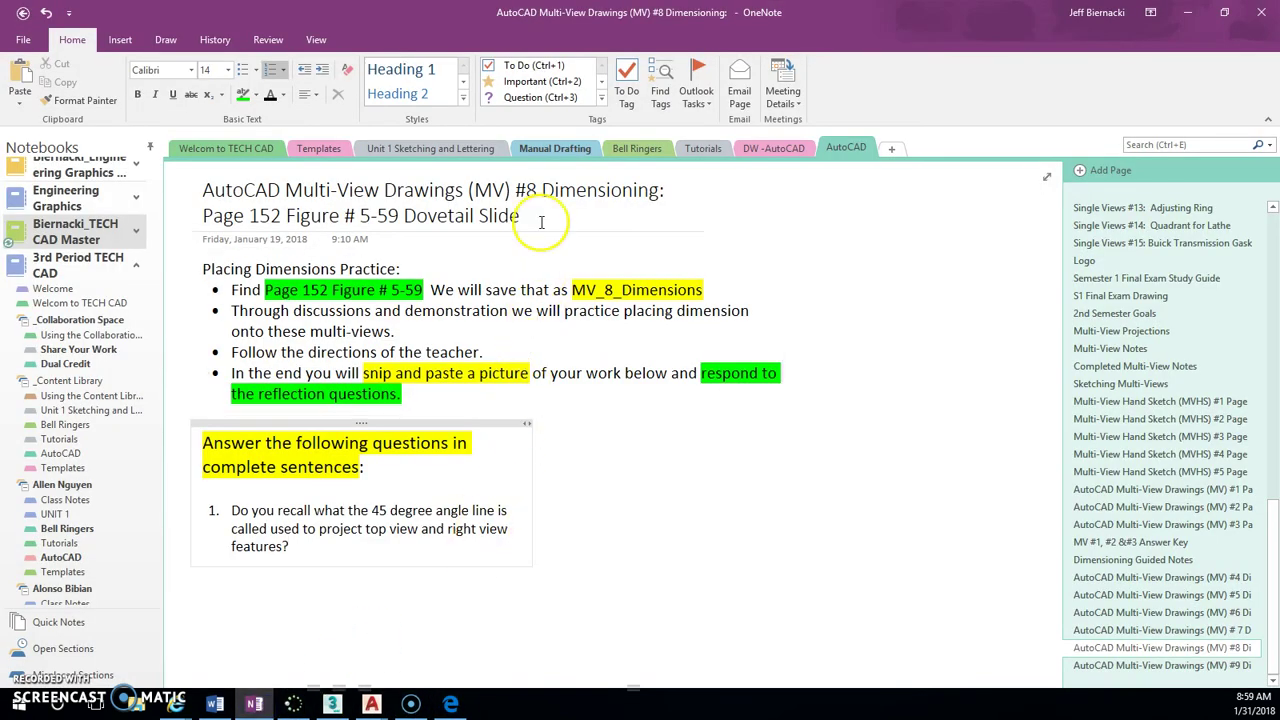